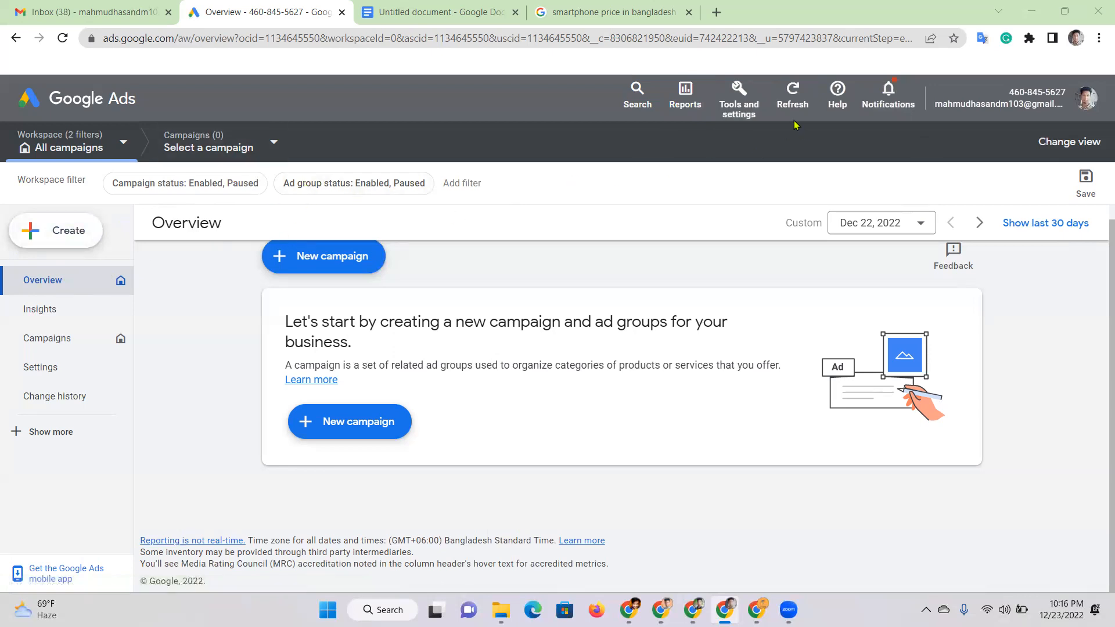
# Bring up the overview of Google Ads tools and settings
pyautogui.click(733, 105)
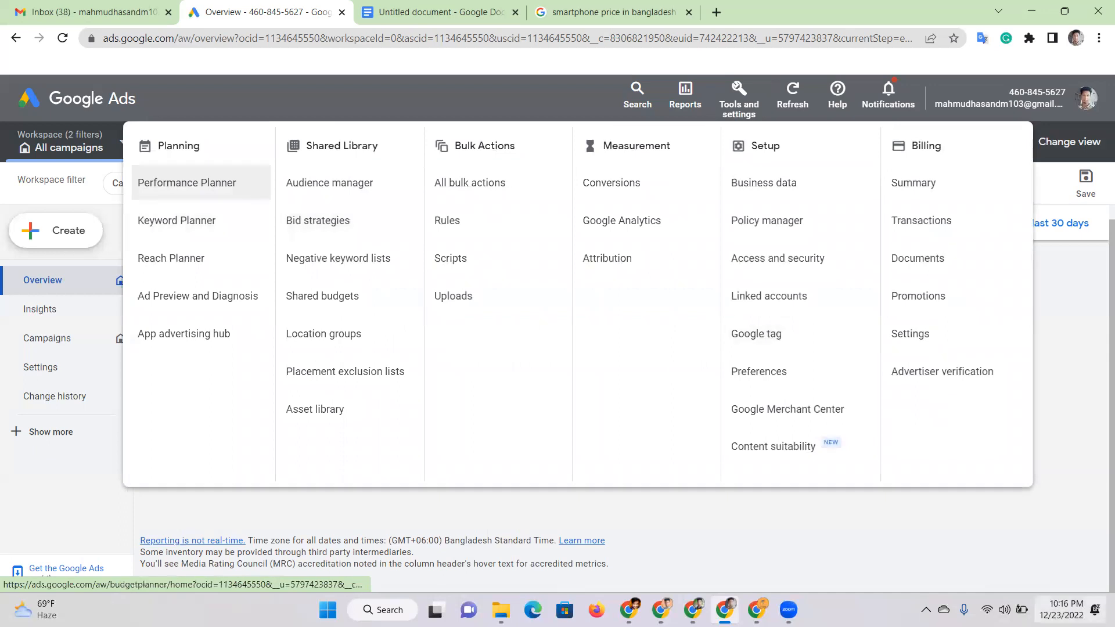
# Outline the Planning heading and the Keyword Planner entry in red on a temporary screen capture, and discard the capture
pyautogui.click(926, 610)
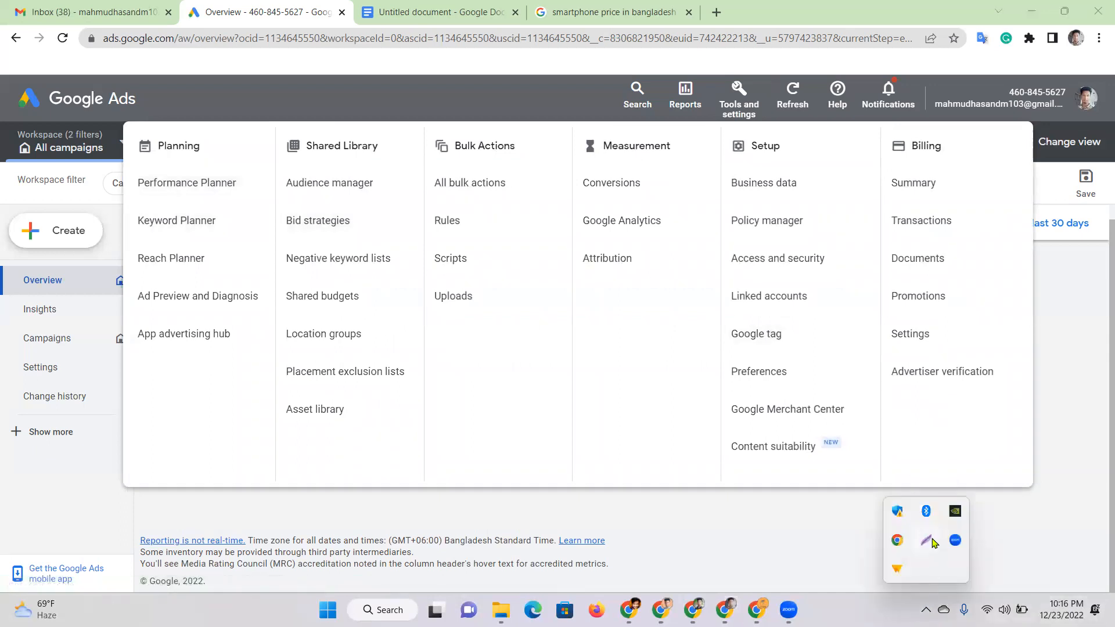
pyautogui.click(930, 541)
pyautogui.moveTo(84, 110)
pyautogui.mouseDown()
pyautogui.moveTo(498, 311)
pyautogui.moveTo(1104, 528)
pyautogui.moveTo(1053, 504)
pyautogui.mouseUp()
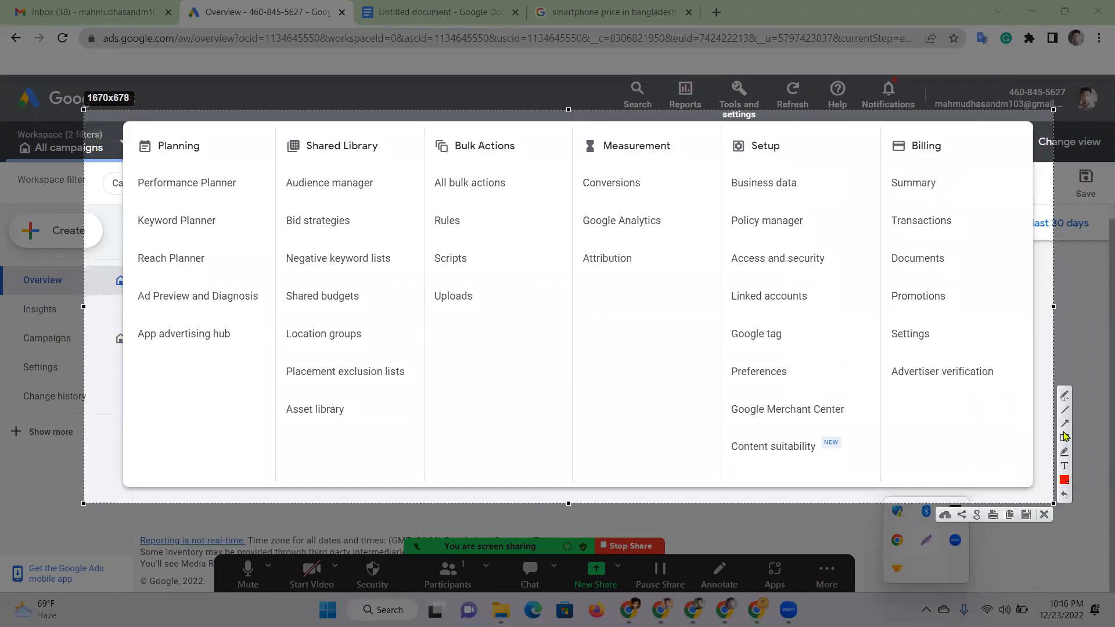
pyautogui.moveTo(131, 130); pyautogui.dragTo(224, 159)
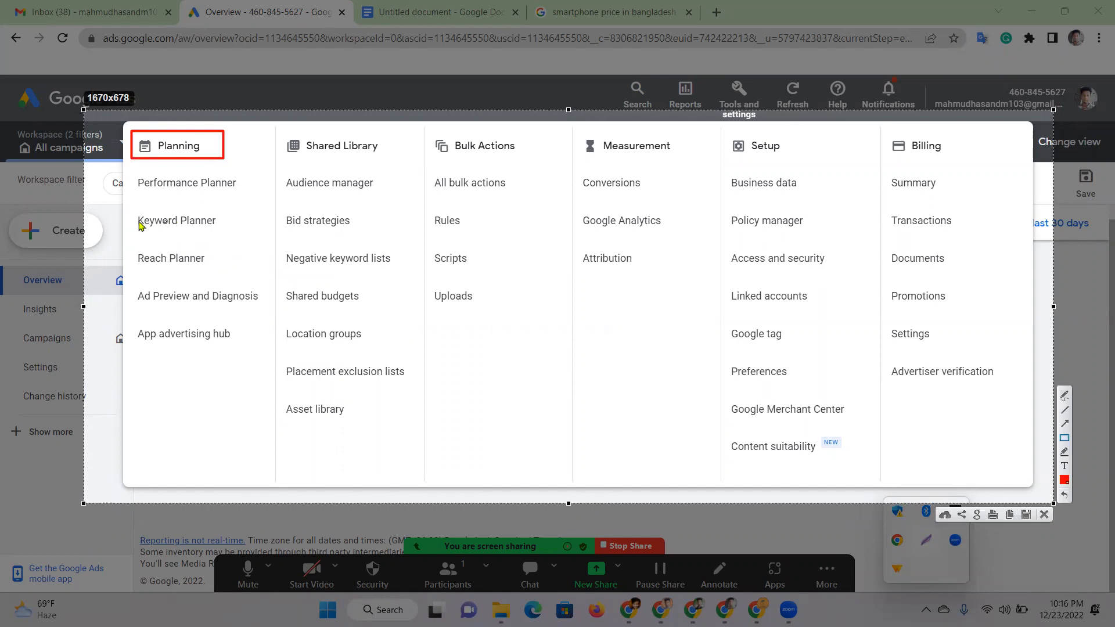
pyautogui.moveTo(130, 208); pyautogui.dragTo(221, 232)
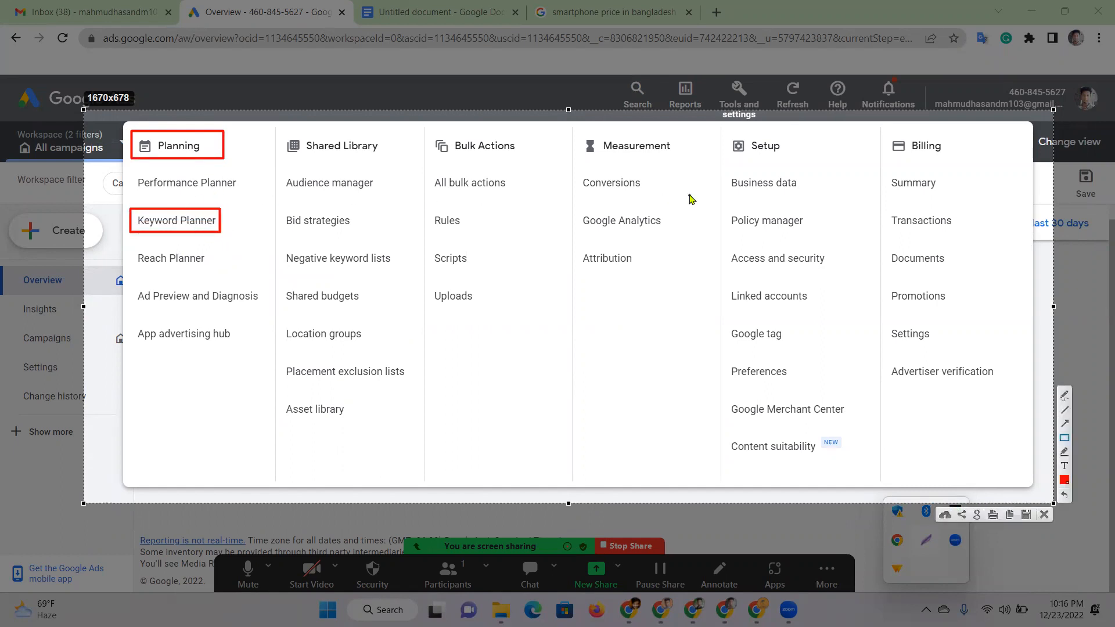
pyautogui.click(1045, 515)
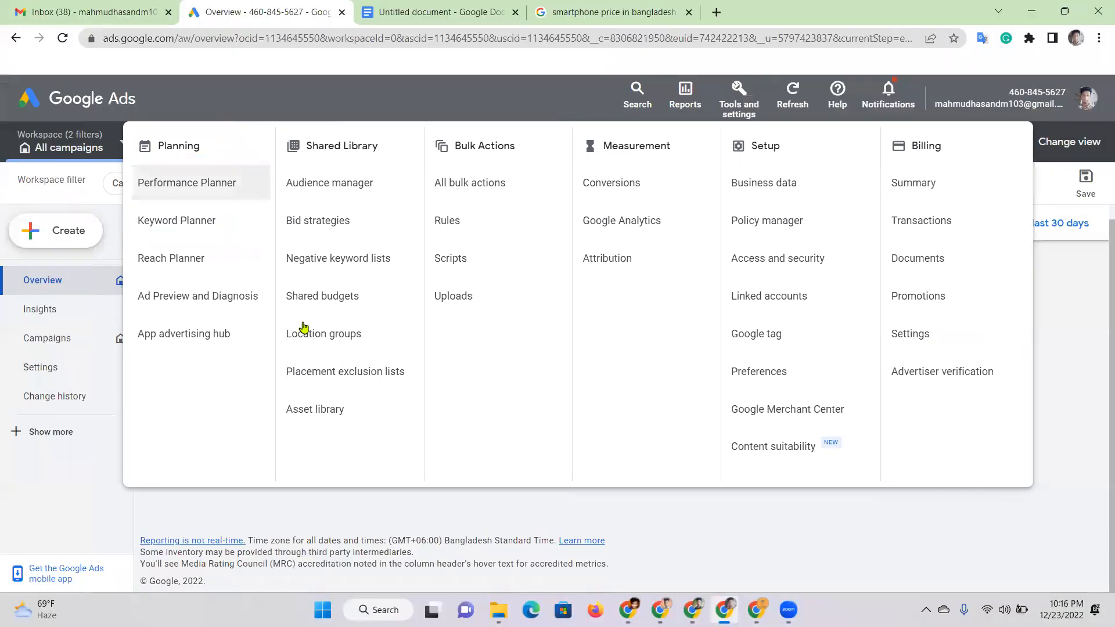
# Open the Keyword Planner from the Planning tools
pyautogui.click(186, 228)
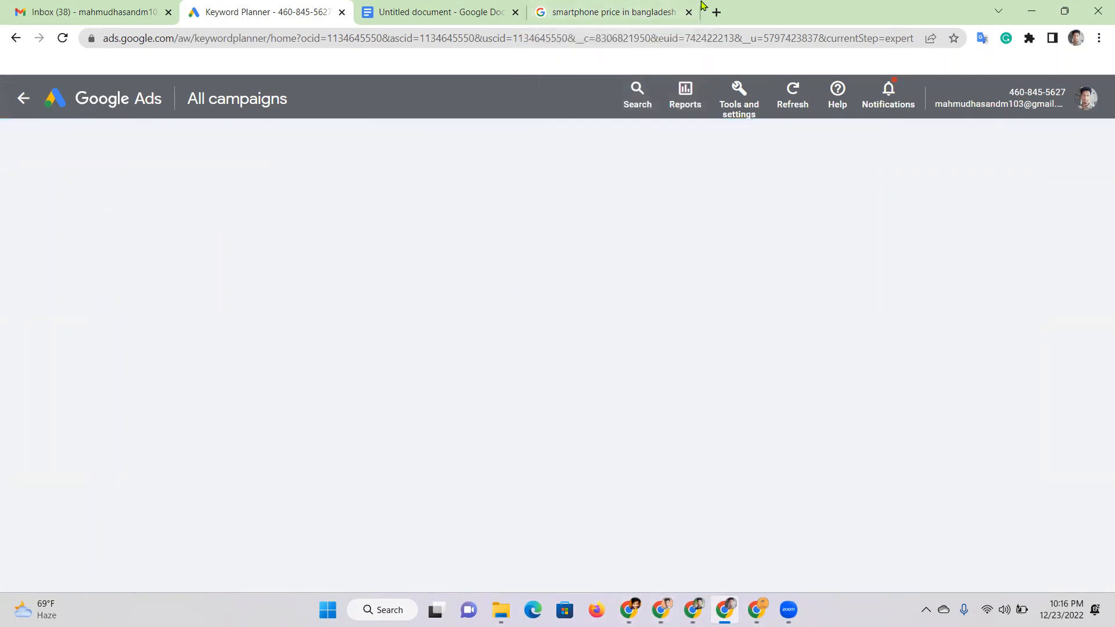
# Replace the query on the existing Google results page with "buy smart watch in newyork" and run the search
pyautogui.click(635, 13)
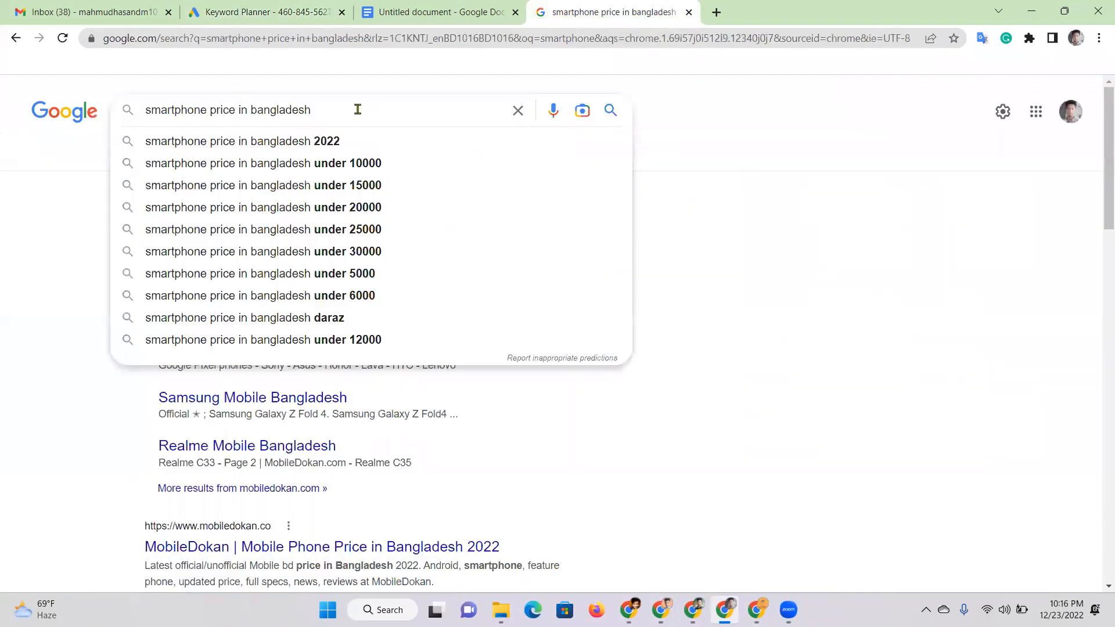
pyautogui.press('BackSpace')
pyautogui.press('BackSpace')
pyautogui.press('BackSpace')
pyautogui.press('BackSpace')
pyautogui.press('BackSpace')
pyautogui.press('BackSpace')
pyautogui.press('BackSpace')
pyautogui.press('BackSpace')
pyautogui.press('BackSpace')
pyautogui.press('BackSpace')
pyautogui.press('BackSpace')
pyautogui.press('BackSpace')
pyautogui.press('BackSpace')
pyautogui.press('BackSpace')
pyautogui.press('BackSpace')
pyautogui.press('BackSpace')
pyautogui.press('BackSpace')
pyautogui.press('BackSpace')
pyautogui.press('BackSpace')
pyautogui.press('BackSpace')
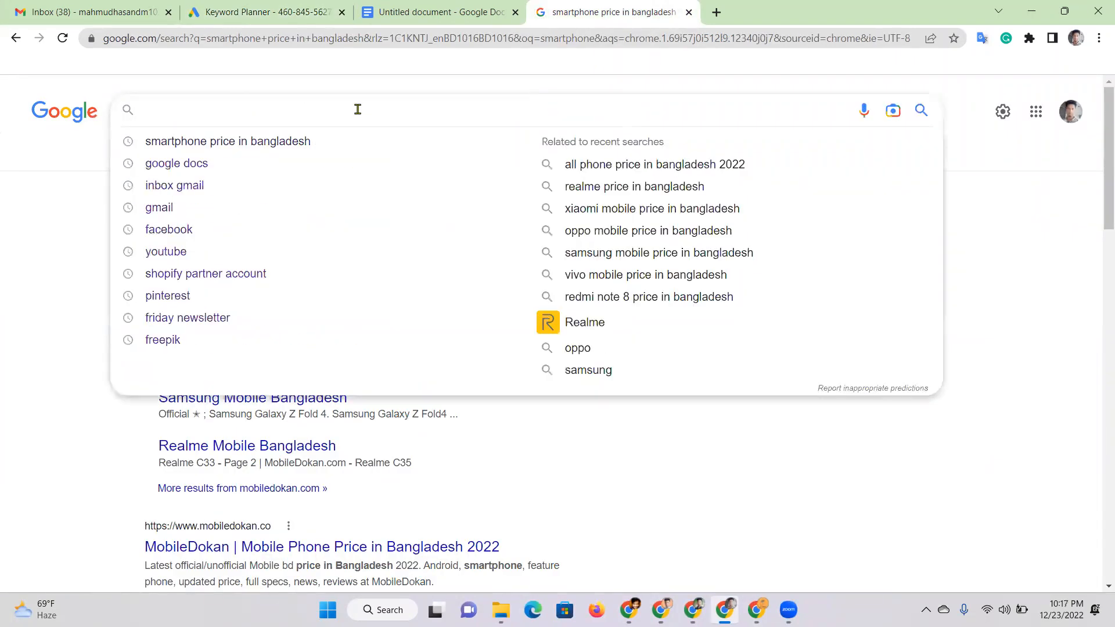
pyautogui.write('buy ')
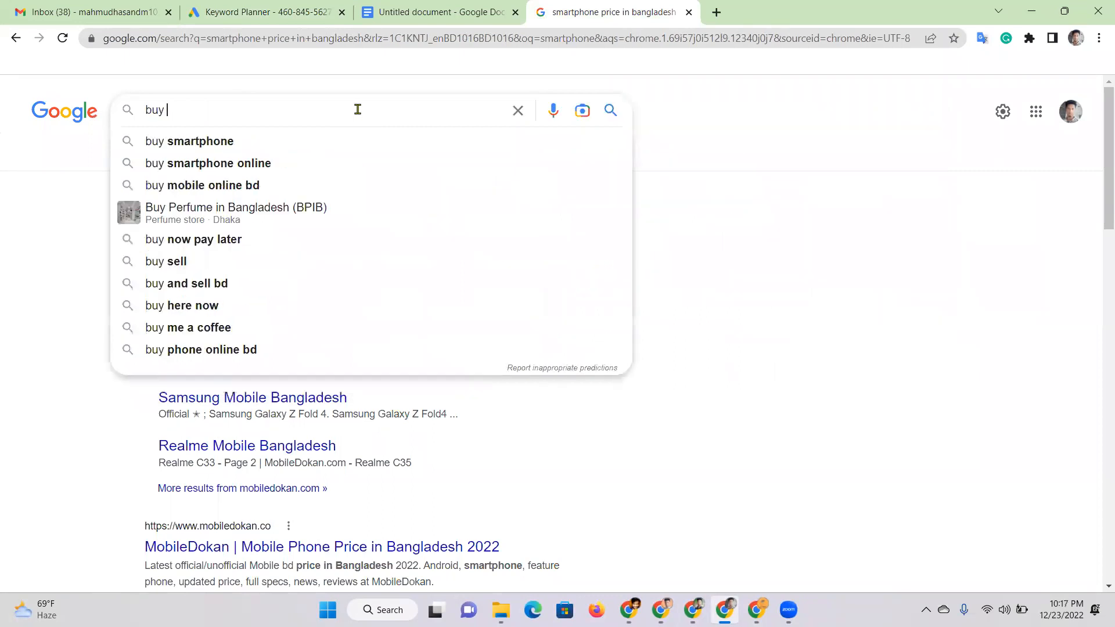
pyautogui.write('smart')
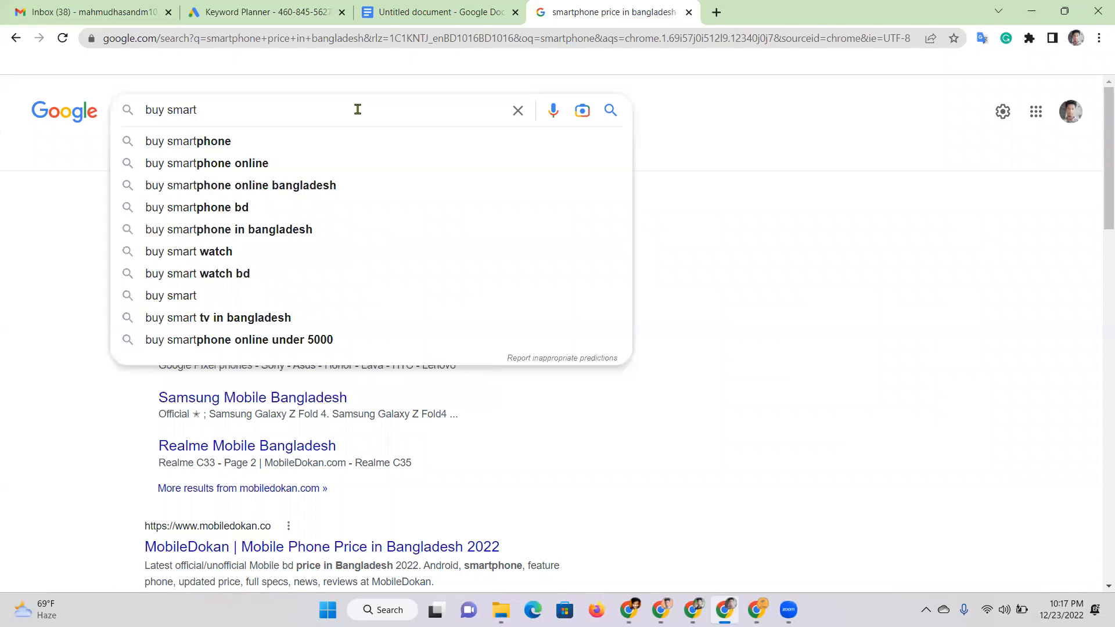
pyautogui.write('wach')
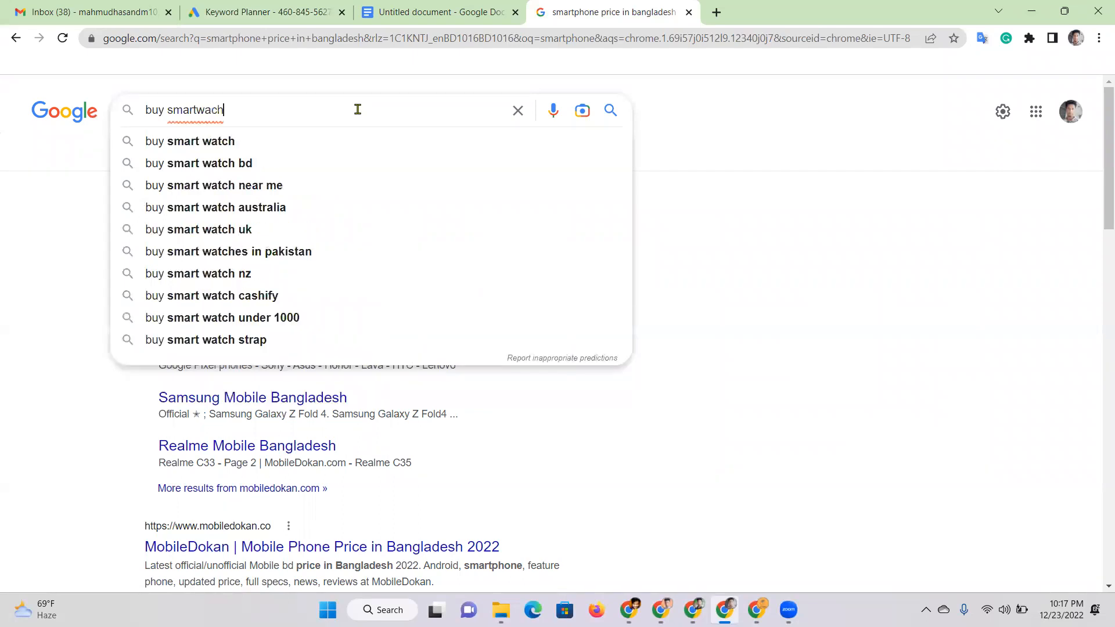
pyautogui.press('Down')
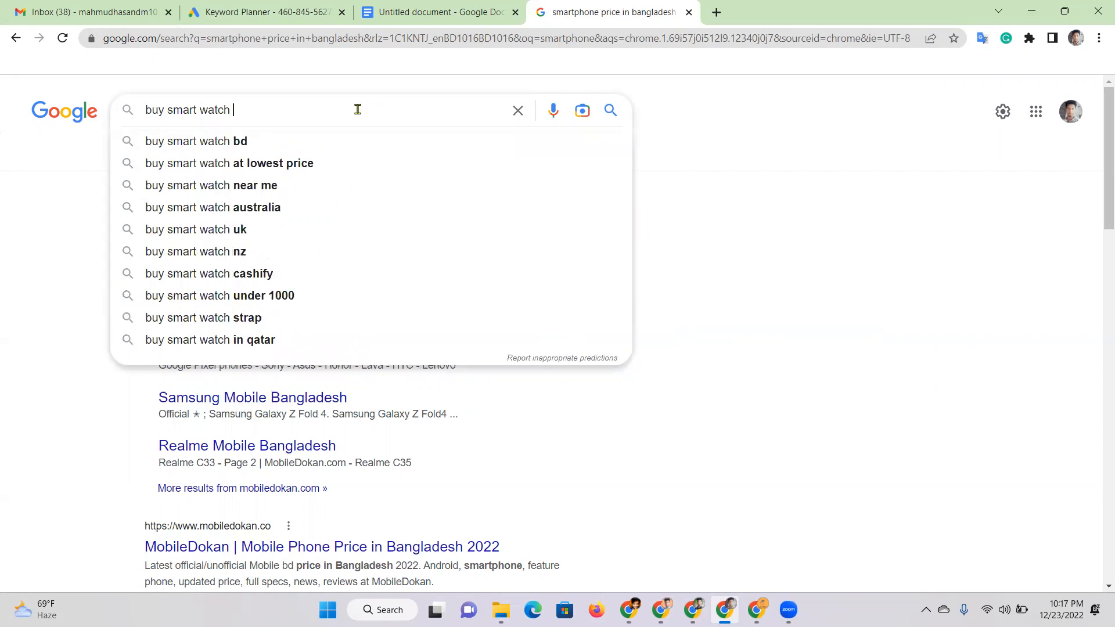
pyautogui.write('in ')
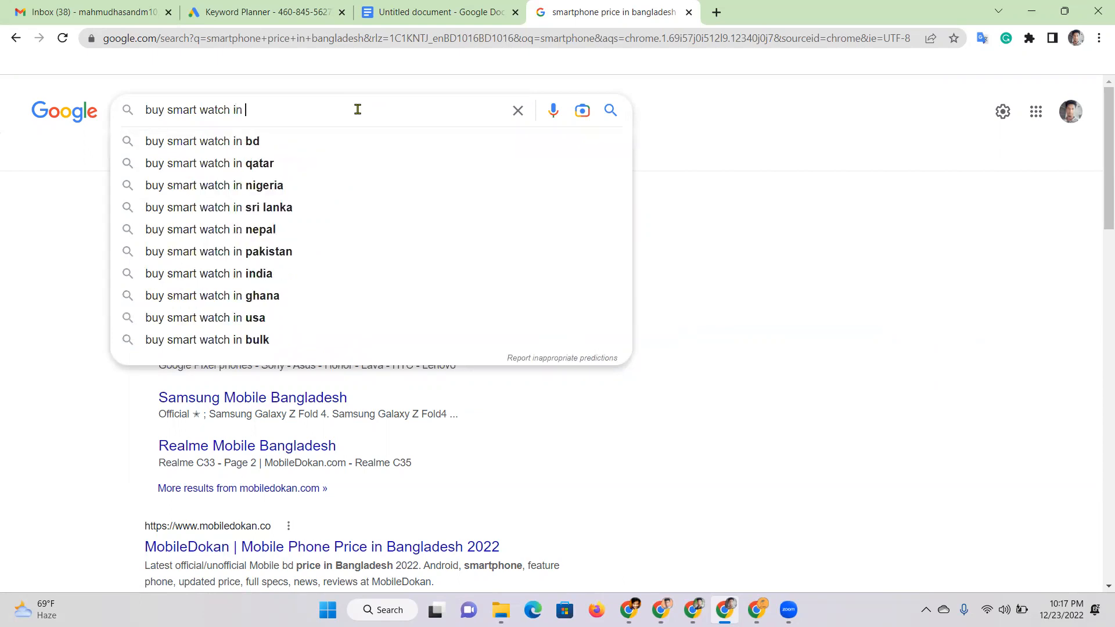
pyautogui.write('ney')
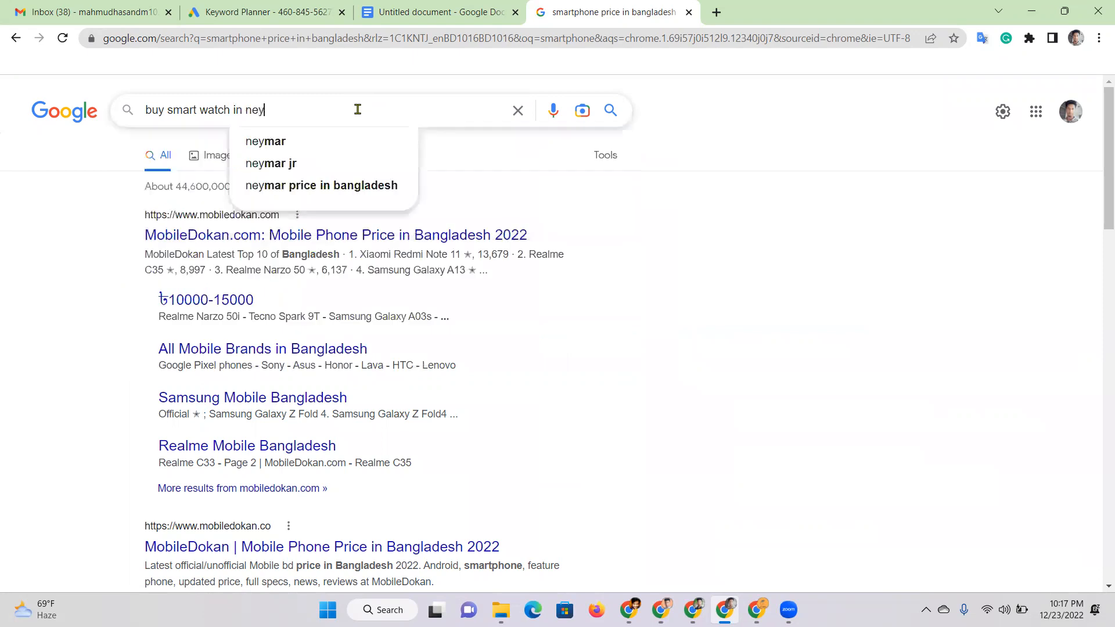
pyautogui.press('BackSpace')
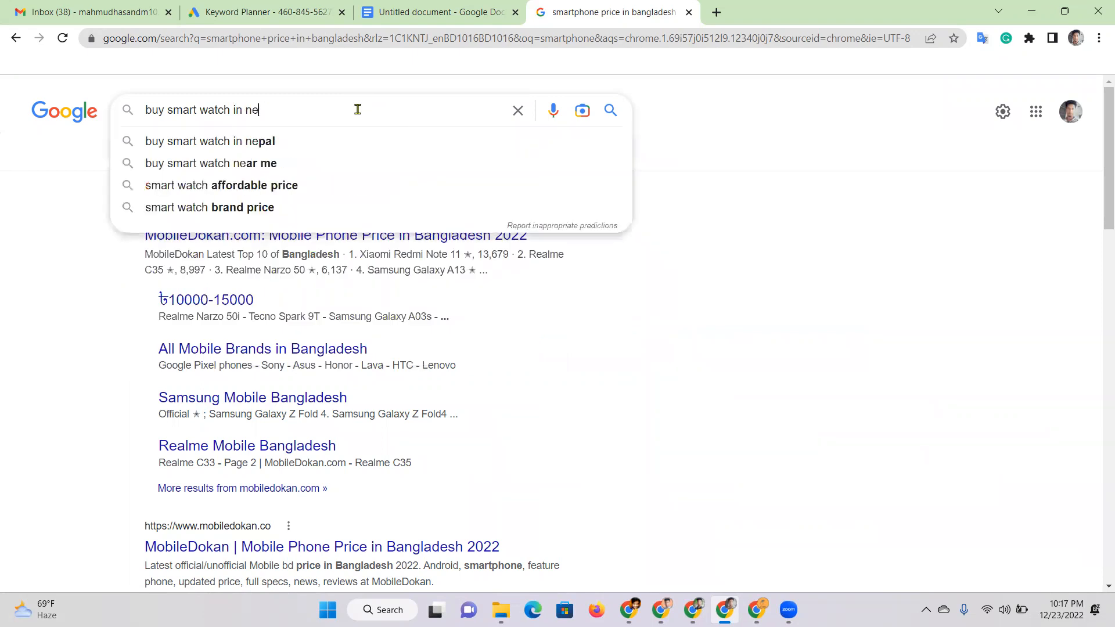
pyautogui.write('w')
pyautogui.write('york')
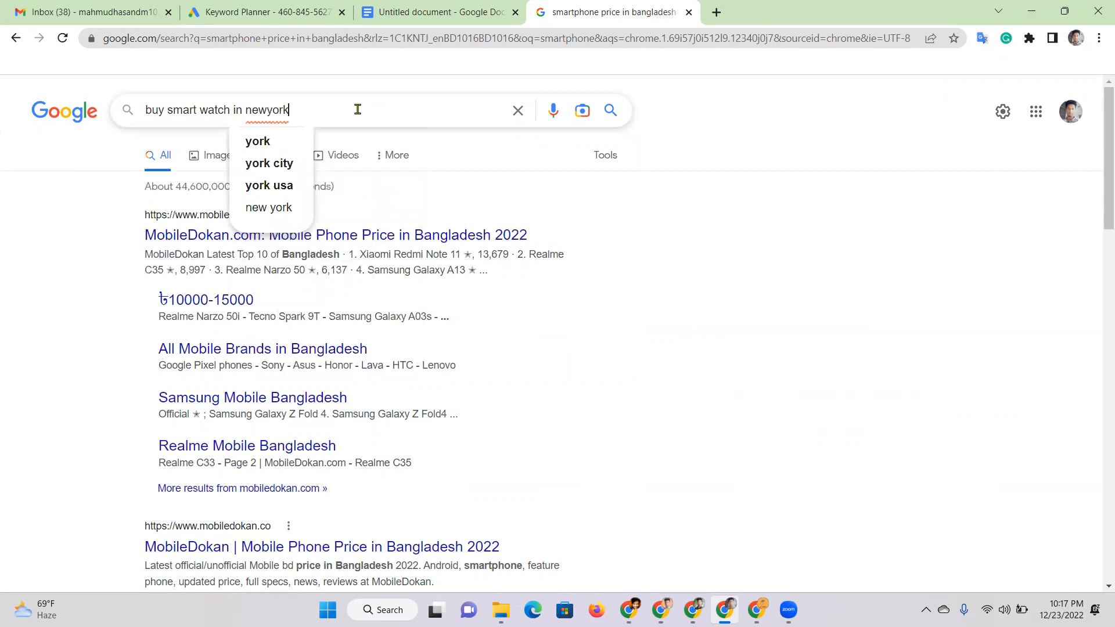
pyautogui.press('Return')
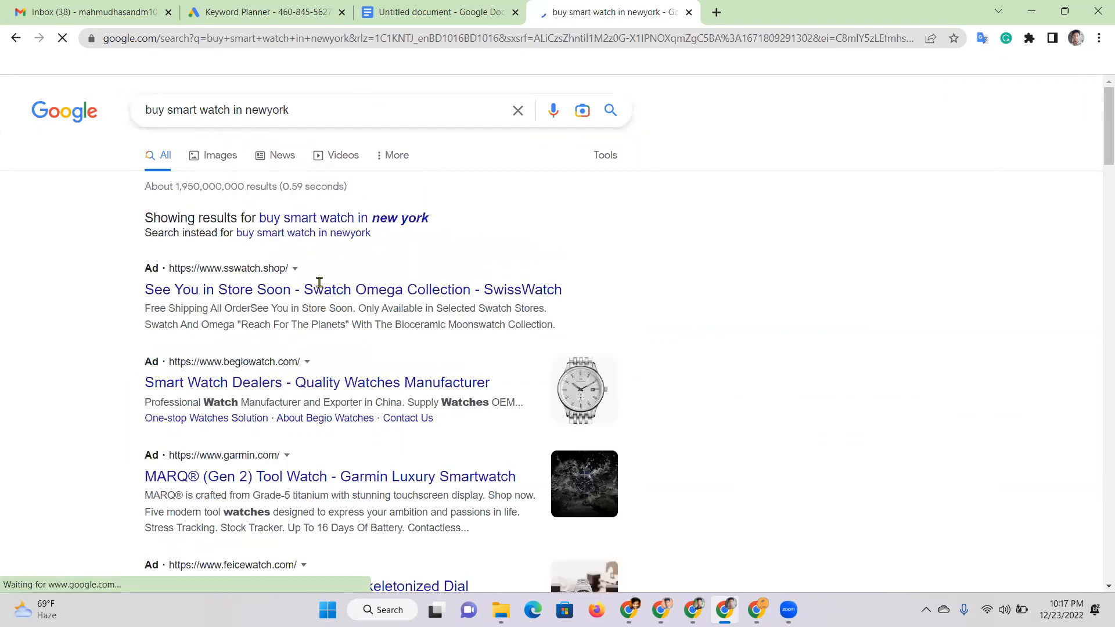
pyautogui.rightClick(327, 295)
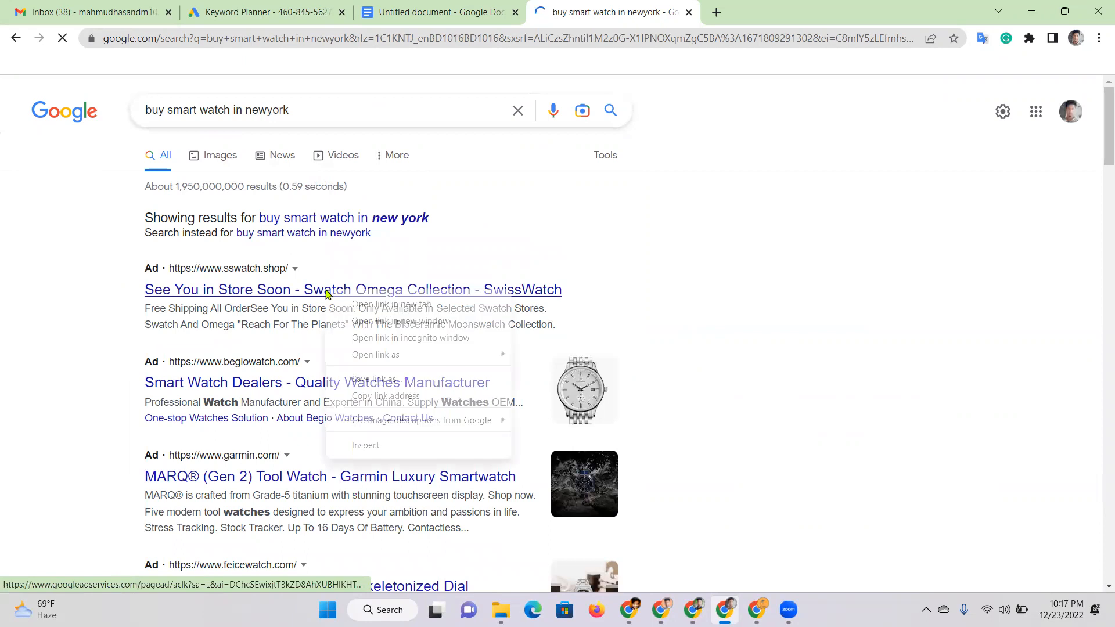
pyautogui.click(356, 304)
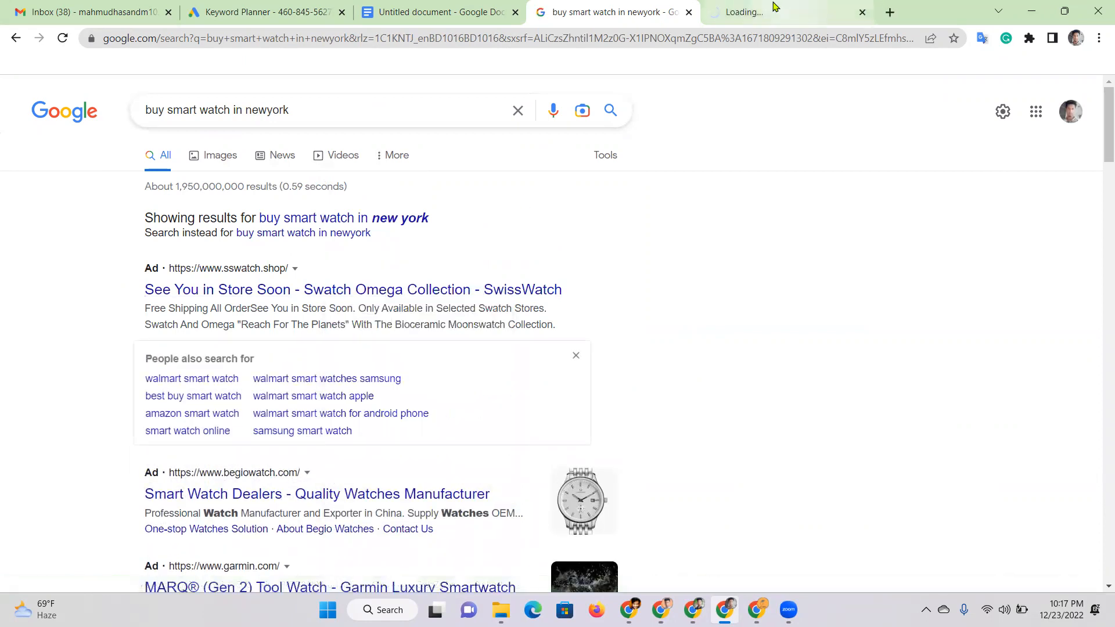
pyautogui.click(775, 8)
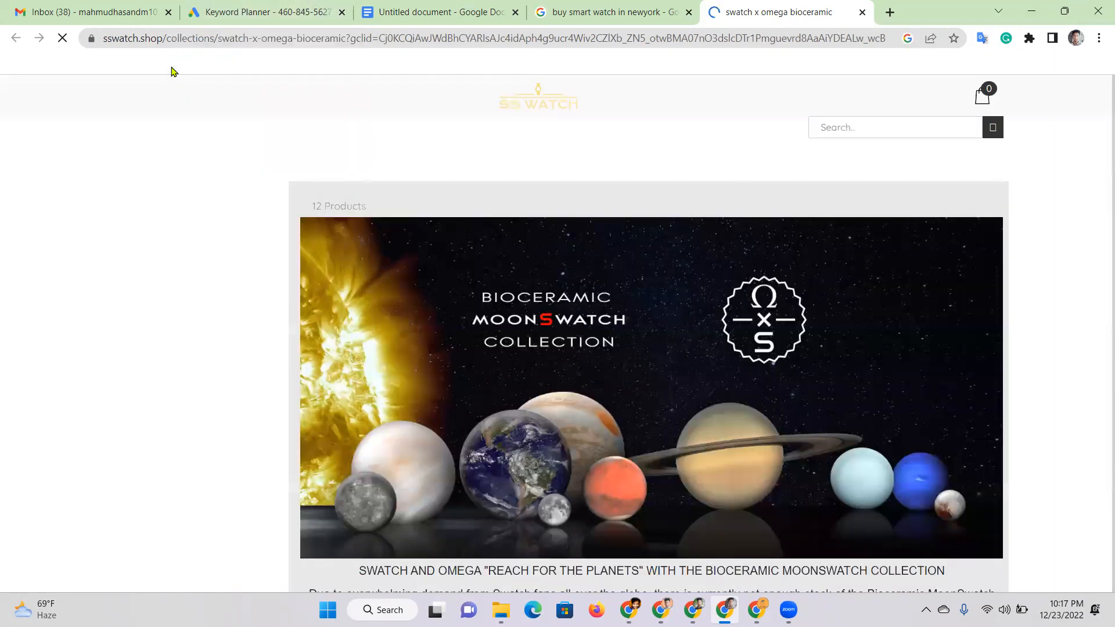
pyautogui.doubleClick(152, 40)
pyautogui.click(152, 41)
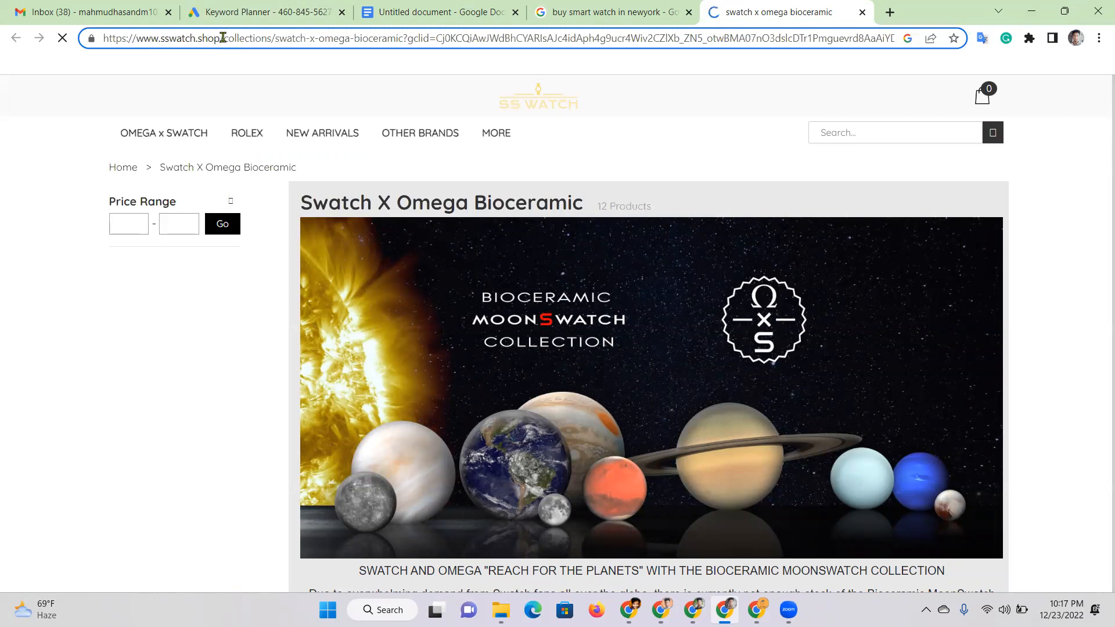
pyautogui.moveTo(224, 38); pyautogui.dragTo(136, 39)
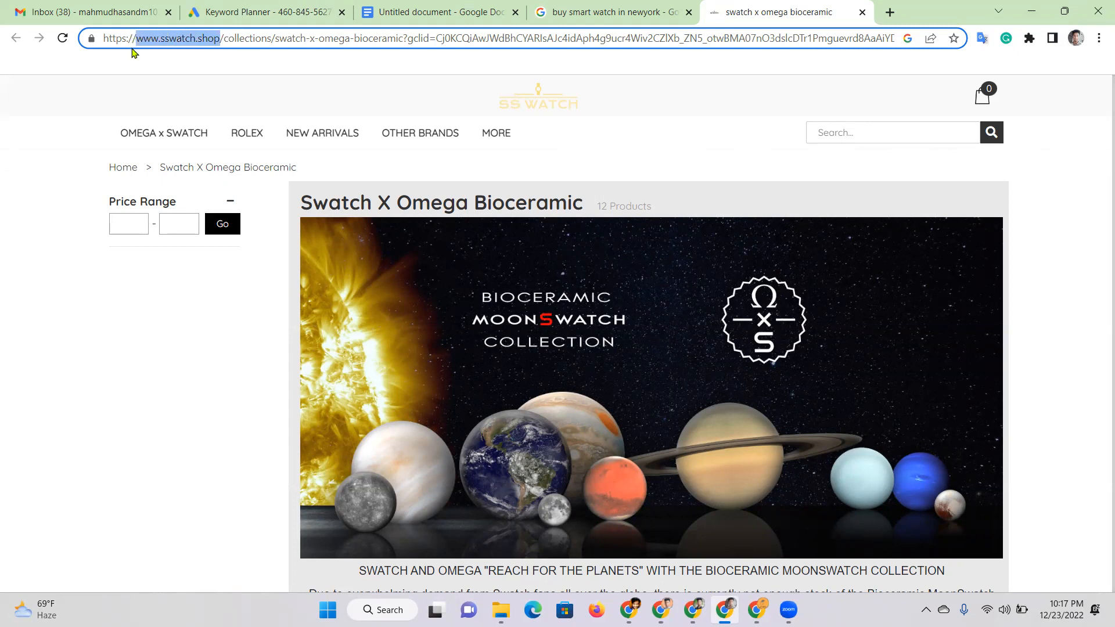
# Return to the Keyword Planner page and dismiss the notice about its updates
pyautogui.click(255, 10)
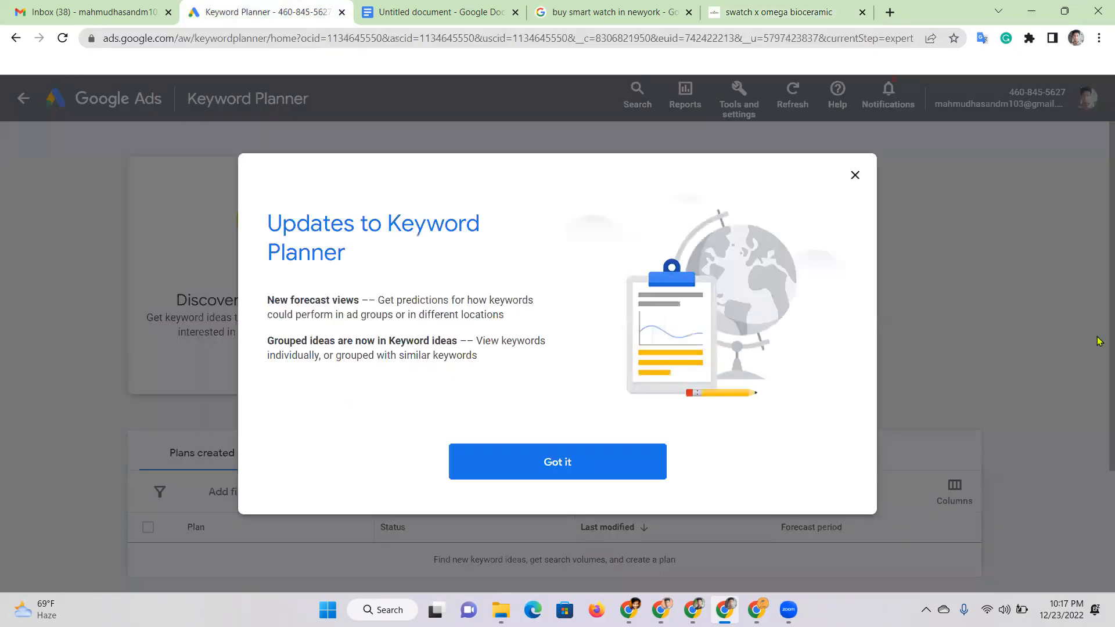
pyautogui.click(606, 469)
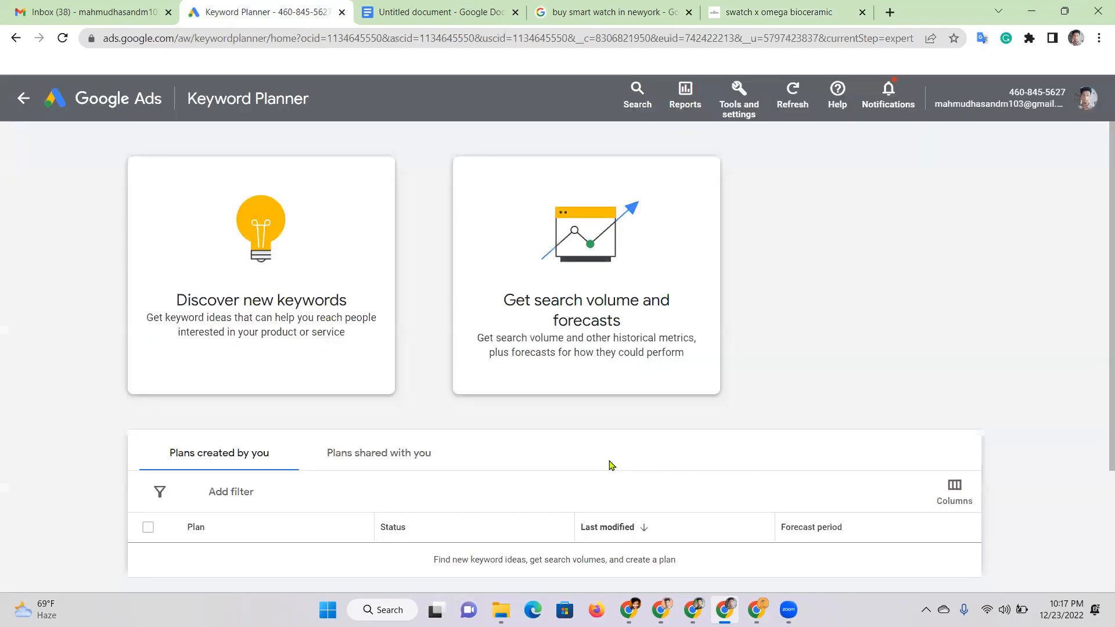
pyautogui.scroll(-2, 375, 314)
pyautogui.scroll(2, 375, 314)
pyautogui.scroll(-2, 385, 303)
pyautogui.scroll(2, 385, 304)
# Start Discover new keywords and enter "buy smartwatch" as the product or service
pyautogui.click(289, 269)
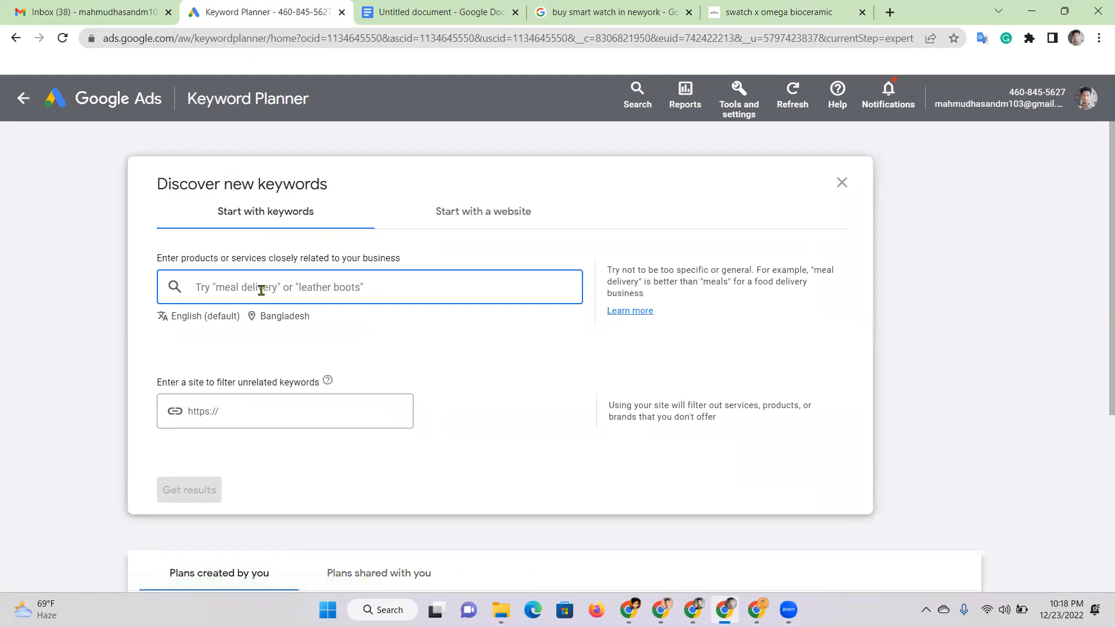
pyautogui.write('buy')
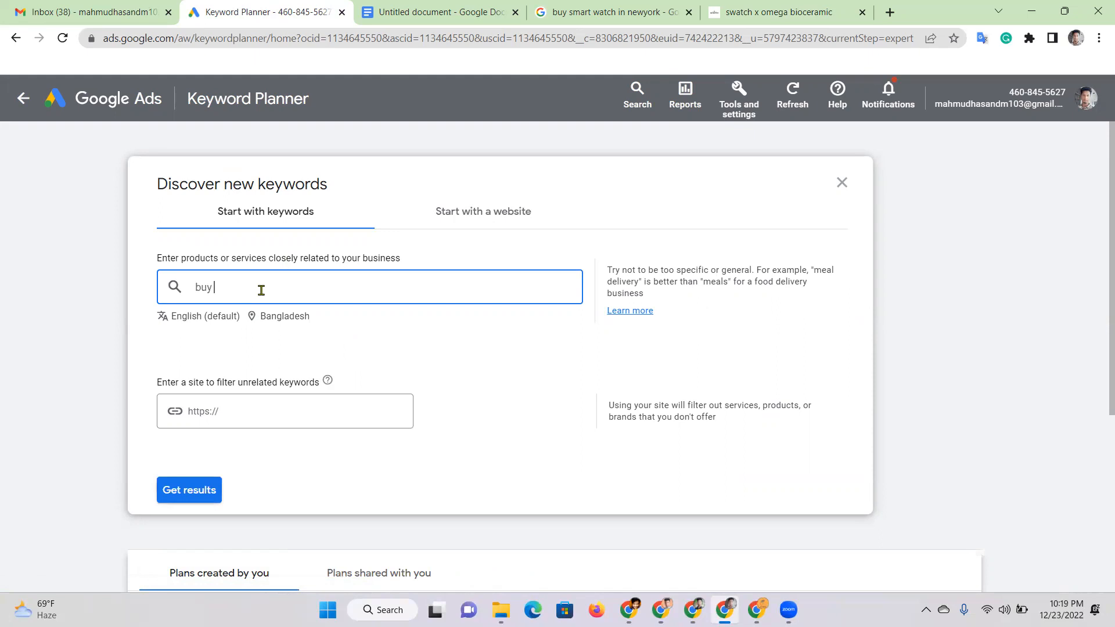
pyautogui.write(' smartwatch')
# Close the Swatch x Omega page and open a new browser tab
pyautogui.click(862, 13)
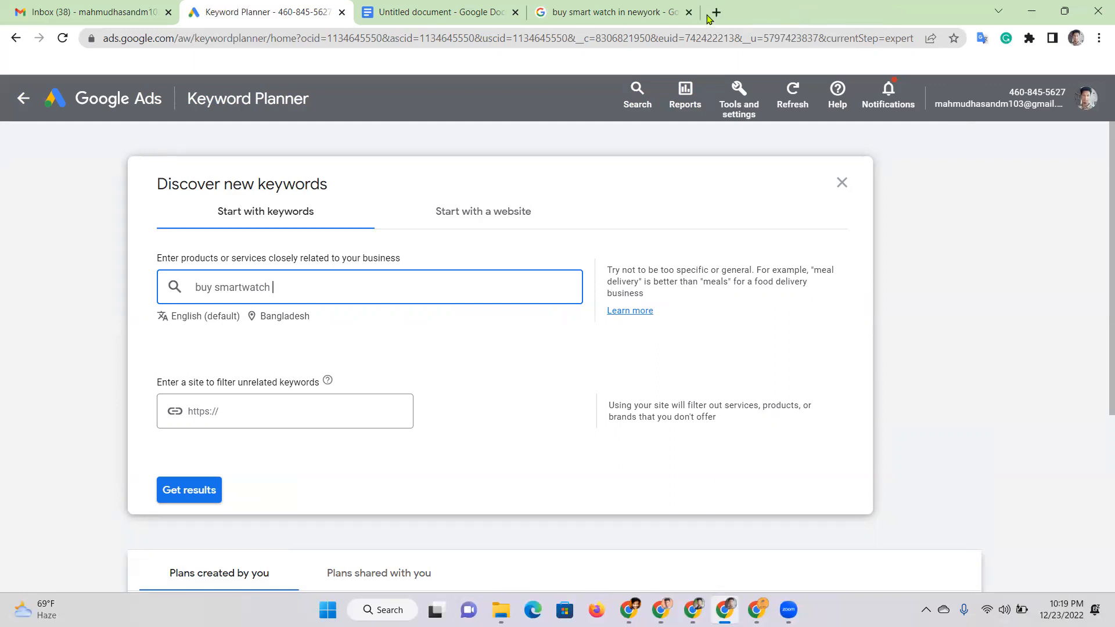
pyautogui.click(716, 12)
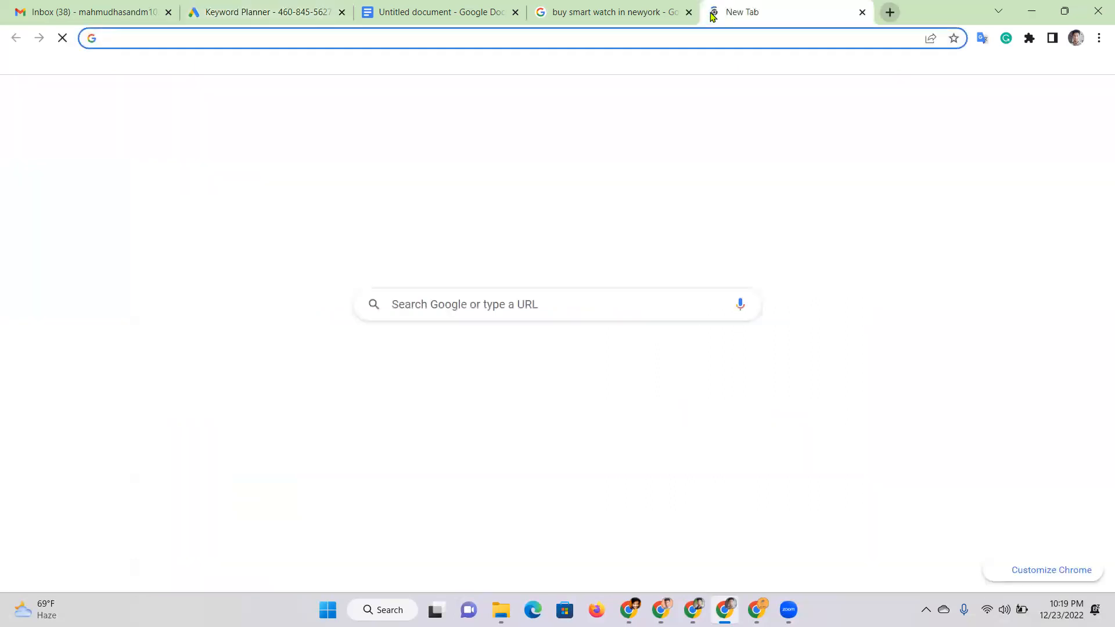
pyautogui.write('smart')
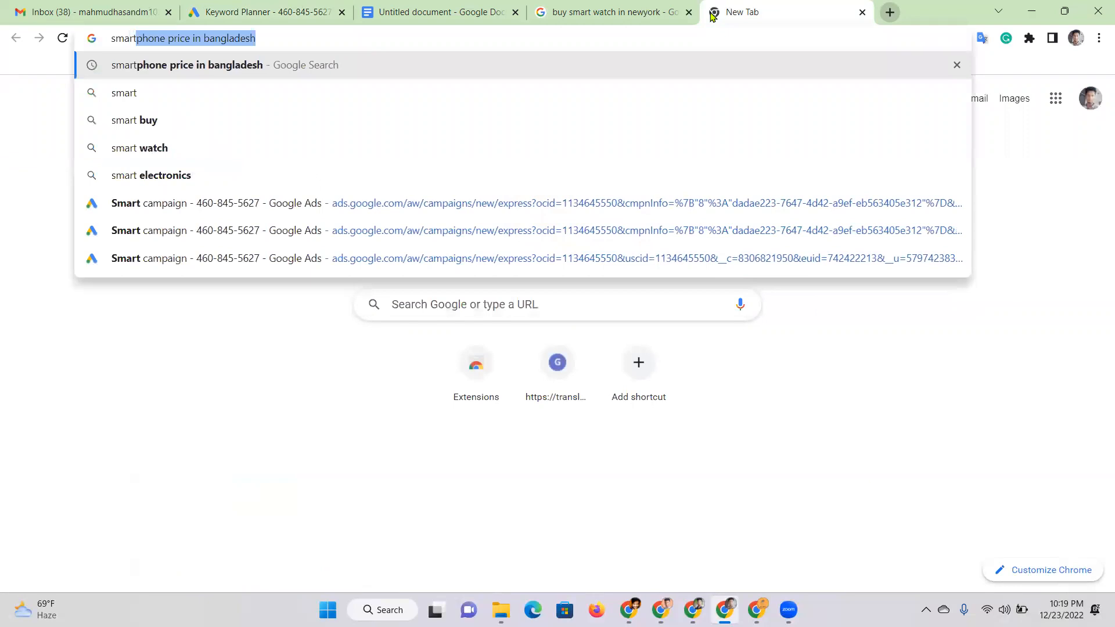
pyautogui.press('Right')
pyautogui.write('watch')
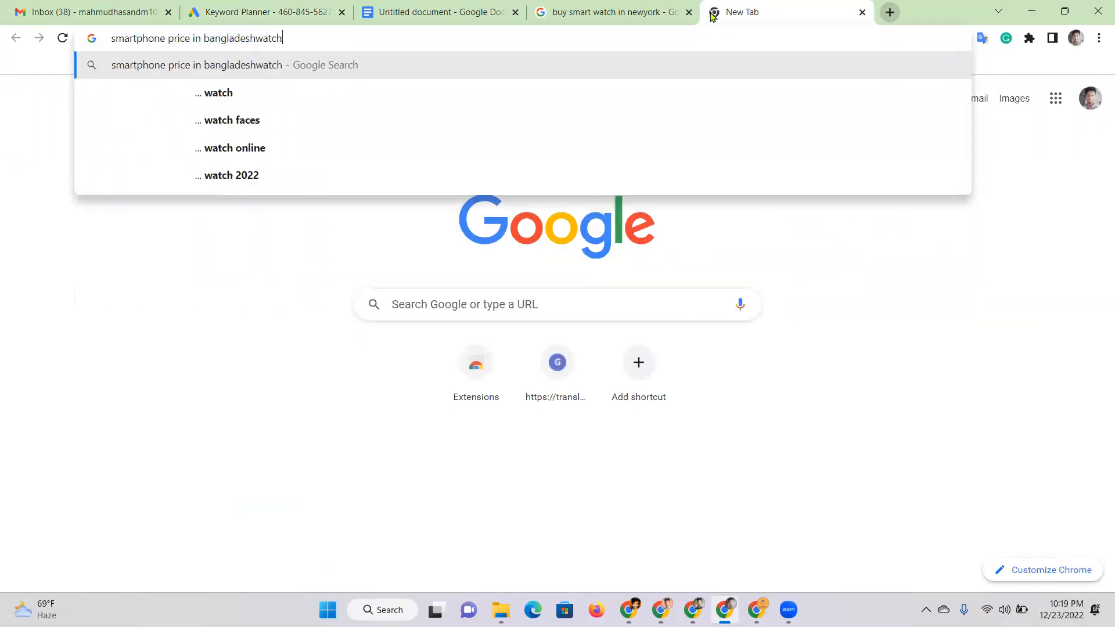
pyautogui.press('BackSpace')
pyautogui.press('BackSpace')
pyautogui.press('BackSpace')
pyautogui.press('BackSpace')
pyautogui.press('BackSpace')
pyautogui.press('BackSpace')
pyautogui.press('BackSpace')
pyautogui.press('BackSpace')
pyautogui.press('BackSpace')
pyautogui.press('BackSpace')
pyautogui.press('BackSpace')
pyautogui.press('BackSpace')
pyautogui.press('BackSpace')
pyautogui.press('BackSpace')
pyautogui.press('BackSpace')
pyautogui.press('BackSpace')
pyautogui.press('BackSpace')
pyautogui.press('BackSpace')
pyautogui.press('BackSpace')
pyautogui.press('BackSpace')
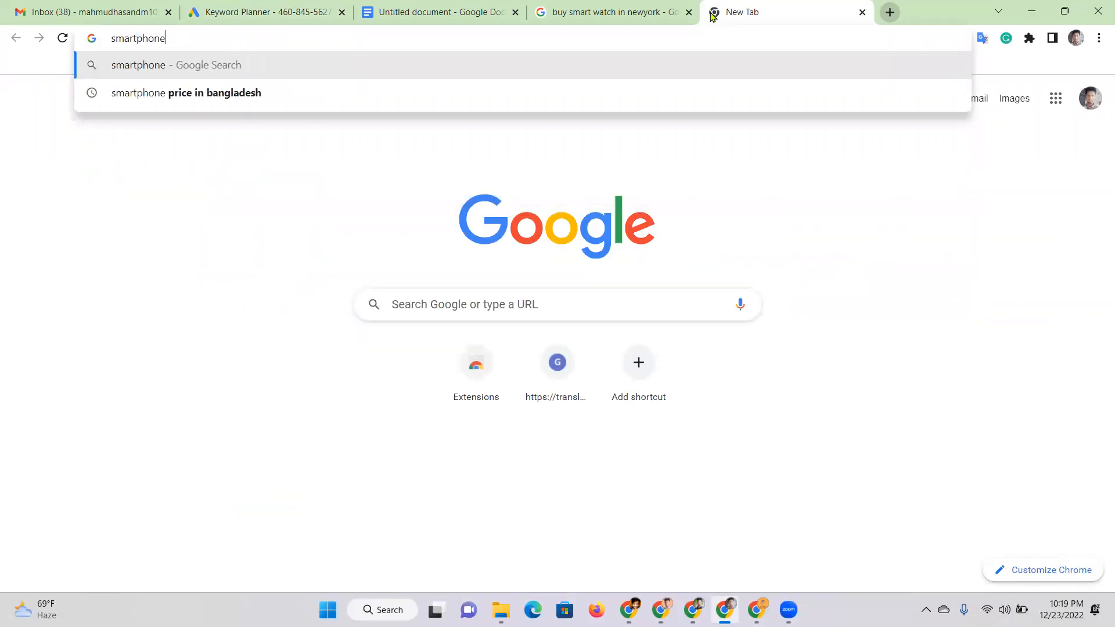
# Search Google for "smartwatch" in the new tab
pyautogui.write('smart')
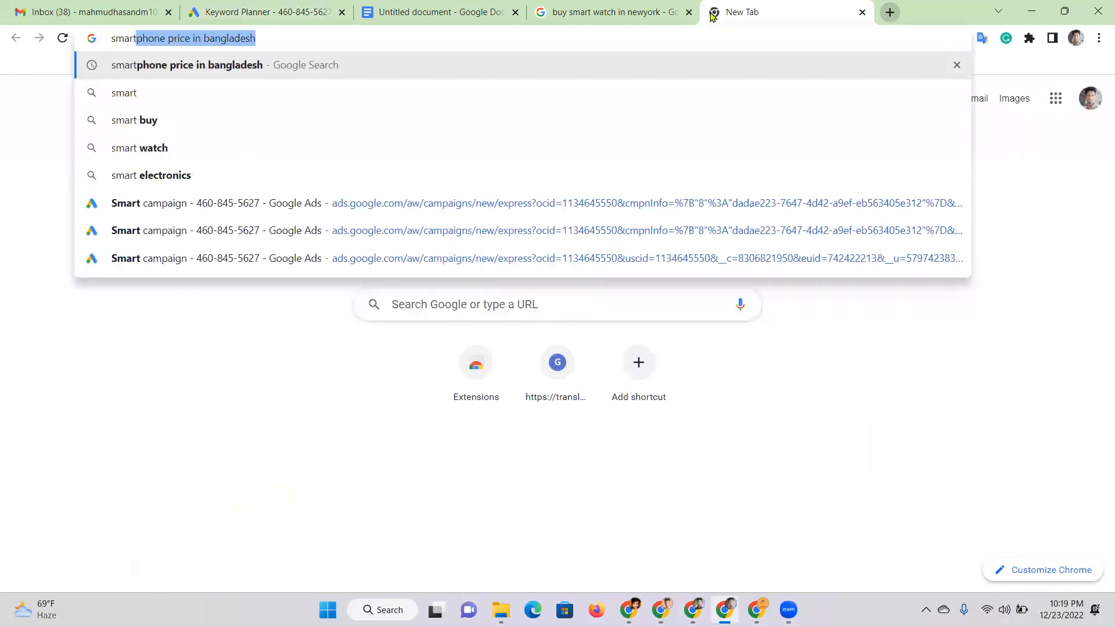
pyautogui.write('watch')
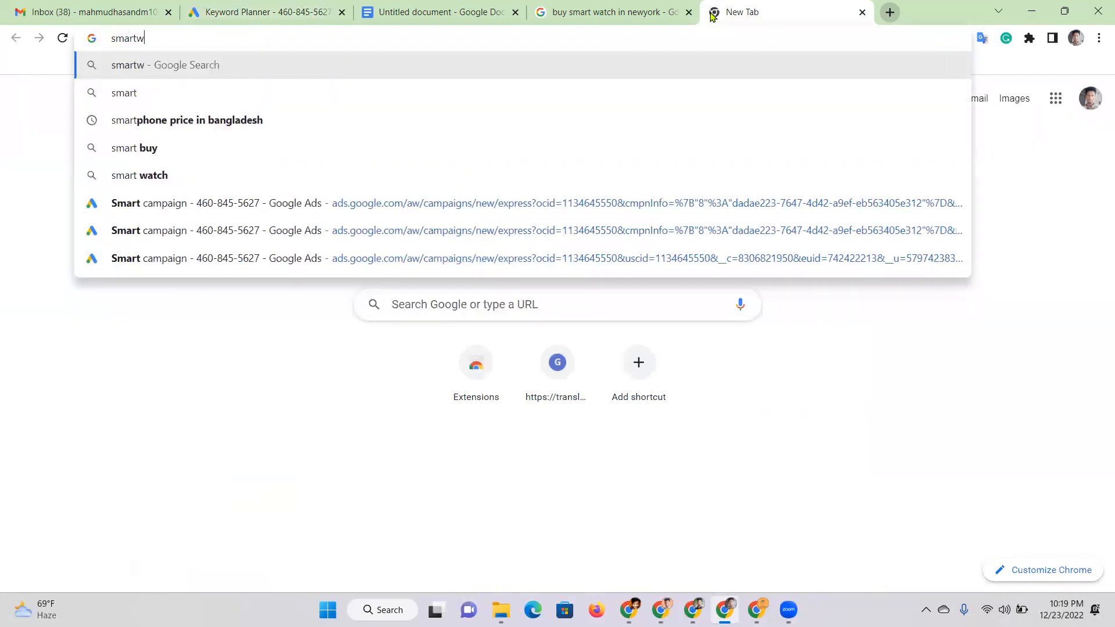
pyautogui.press('BackSpace')
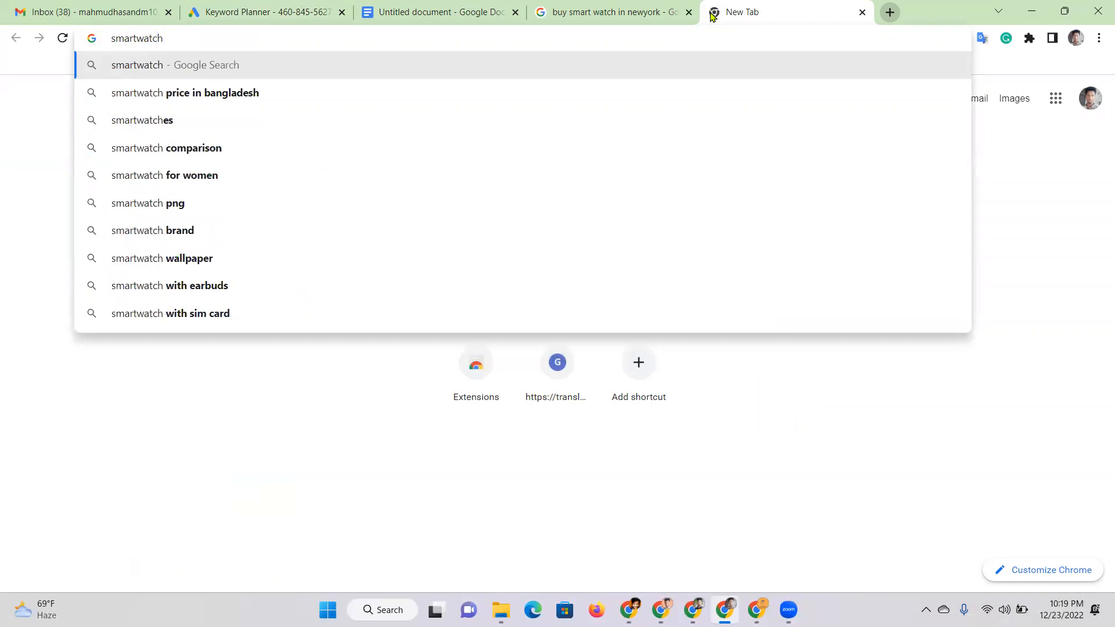
pyautogui.press('Return')
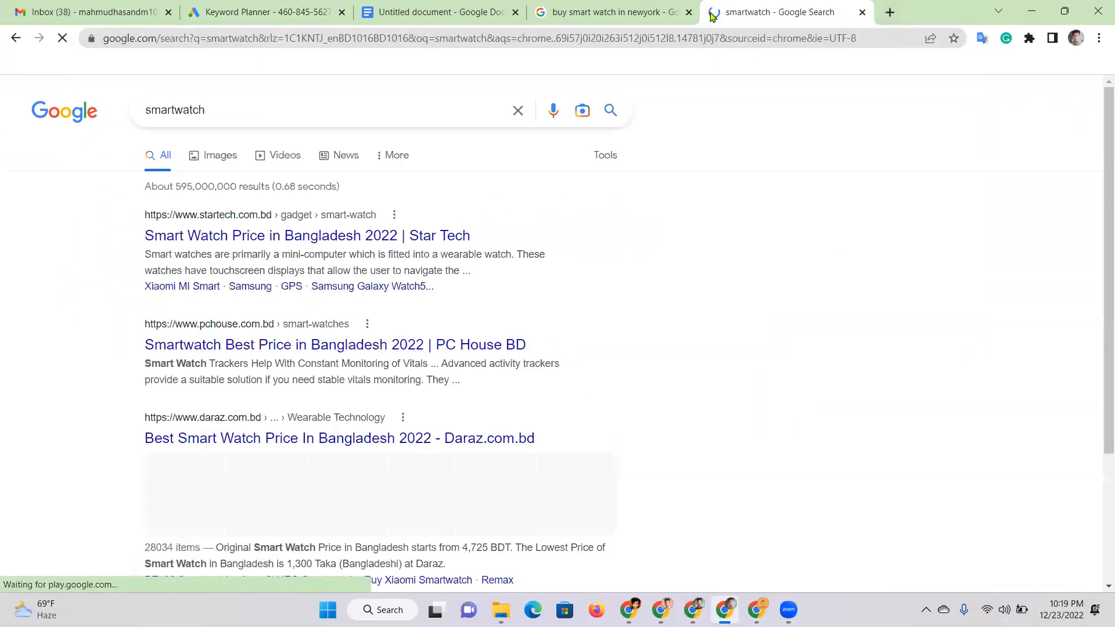
pyautogui.rightClick(364, 235)
pyautogui.click(394, 246)
pyautogui.click(845, 10)
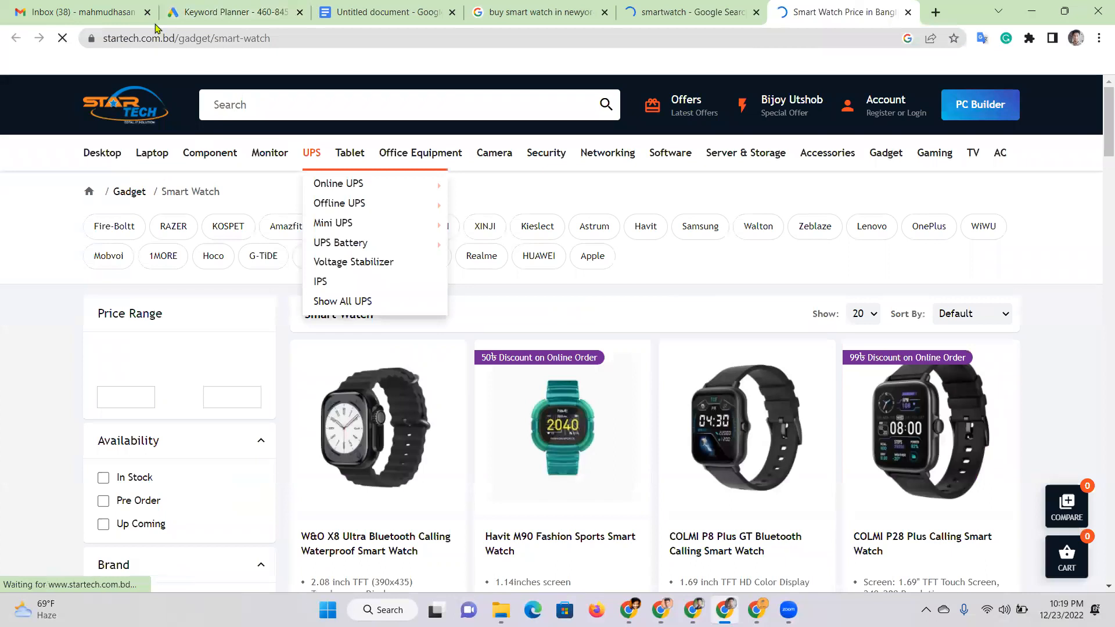
pyautogui.moveTo(174, 38); pyautogui.dragTo(107, 28)
pyautogui.hotkey('ctrl', 'c')
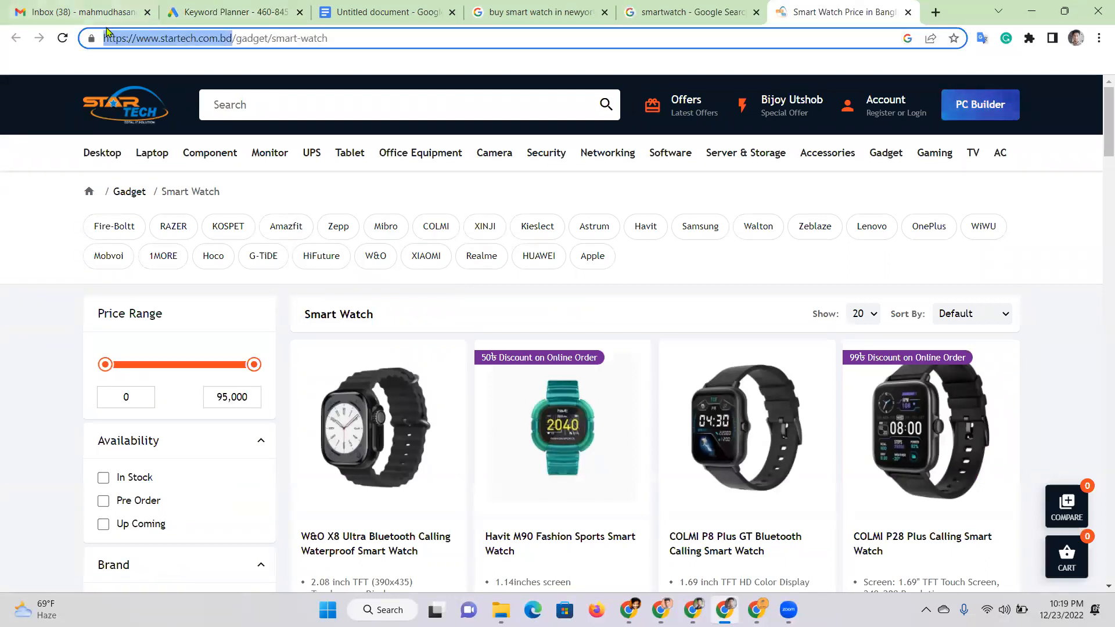
pyautogui.click(273, 13)
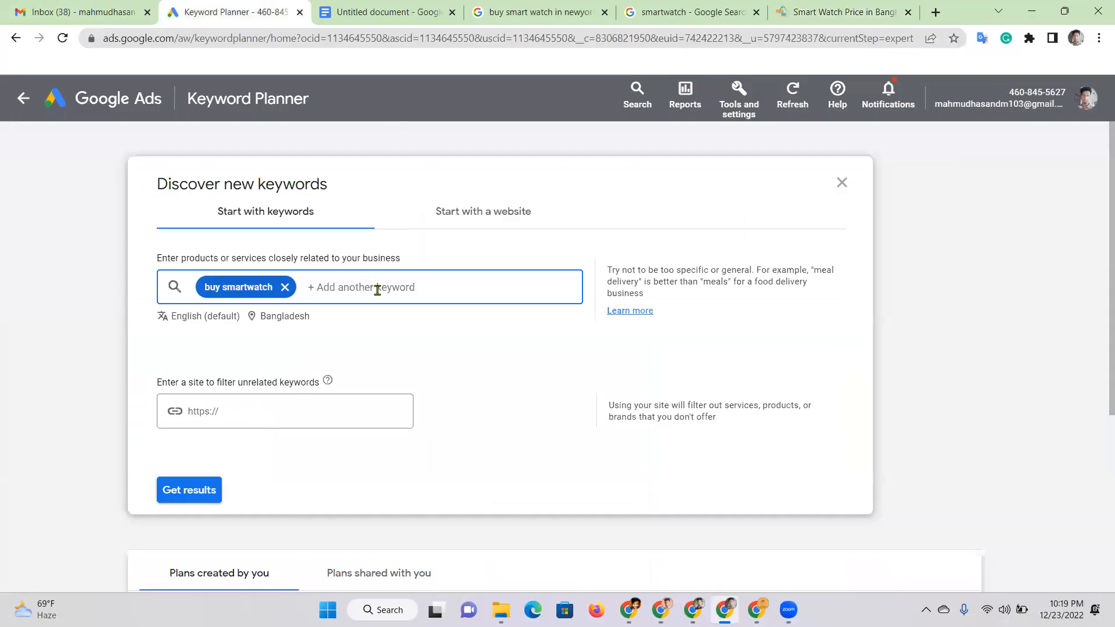
pyautogui.click(248, 413)
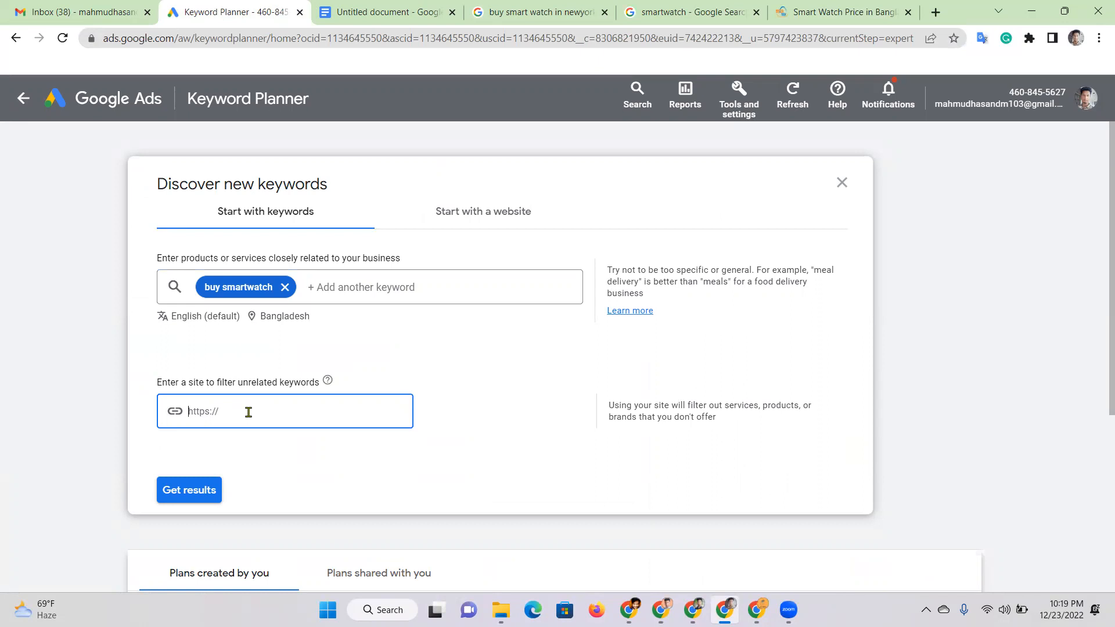
pyautogui.hotkey('ctrl', 'v')
pyautogui.click(374, 469)
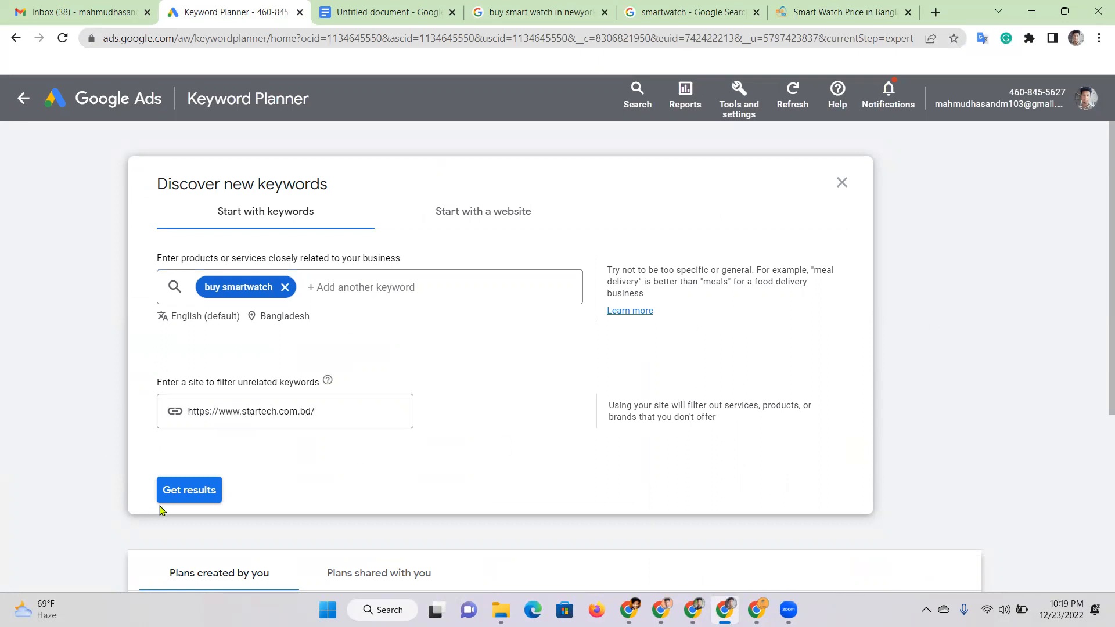
pyautogui.click(190, 495)
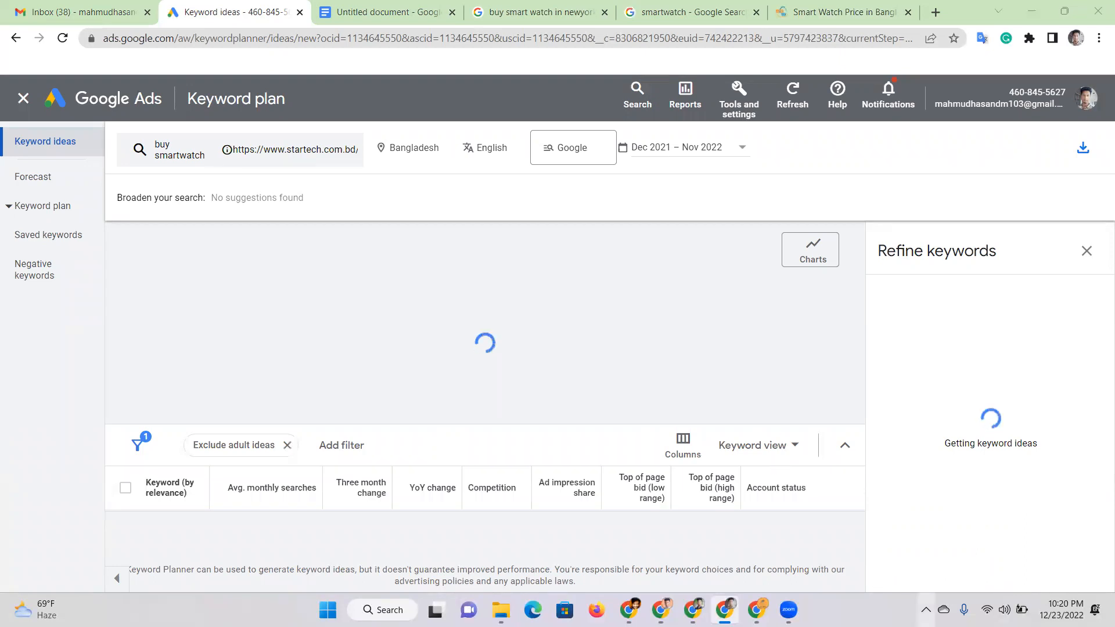
# Outline the location, search keyword and filter site in red on a screen capture of the plan and discard the capture
pyautogui.click(926, 609)
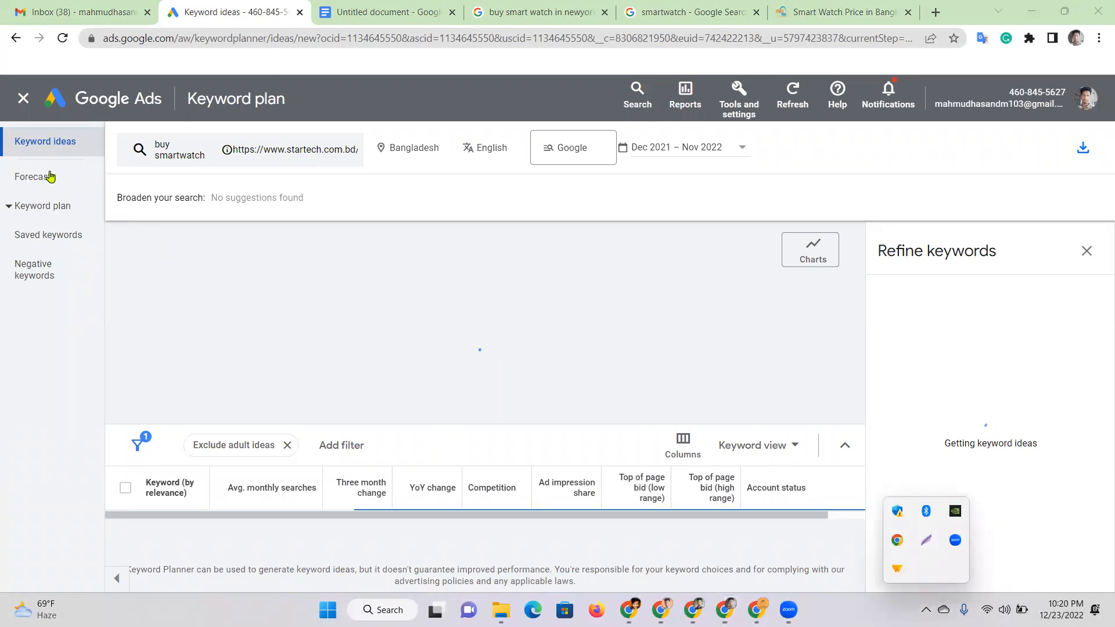
pyautogui.click(500, 259)
pyautogui.press('Print')
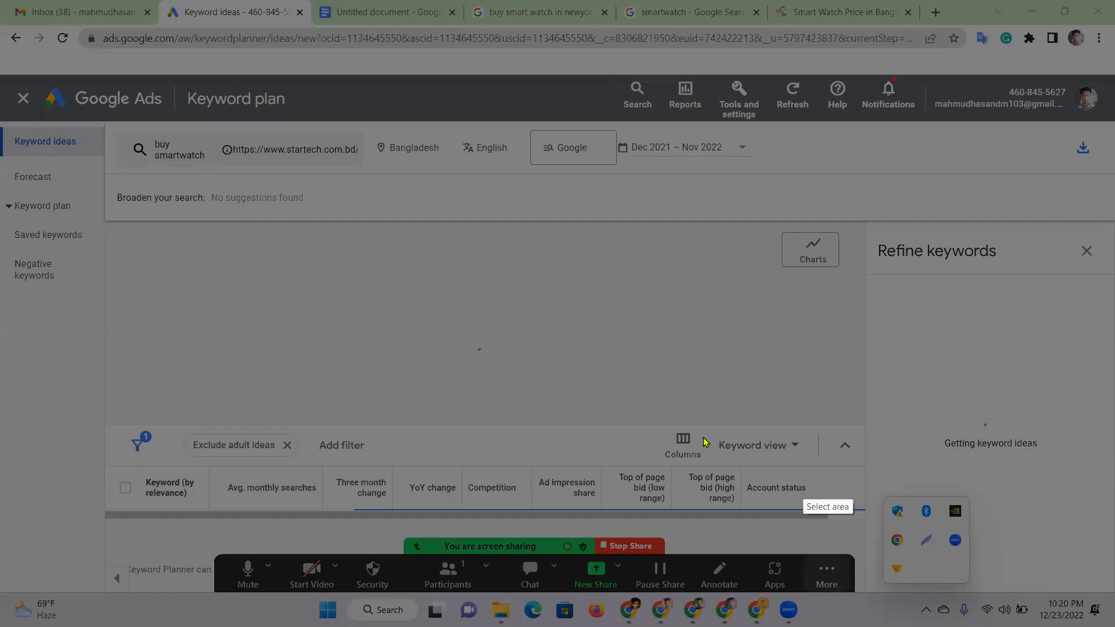
pyautogui.moveTo(95, 87)
pyautogui.mouseDown()
pyautogui.moveTo(411, 274)
pyautogui.moveTo(870, 487)
pyautogui.mouseUp()
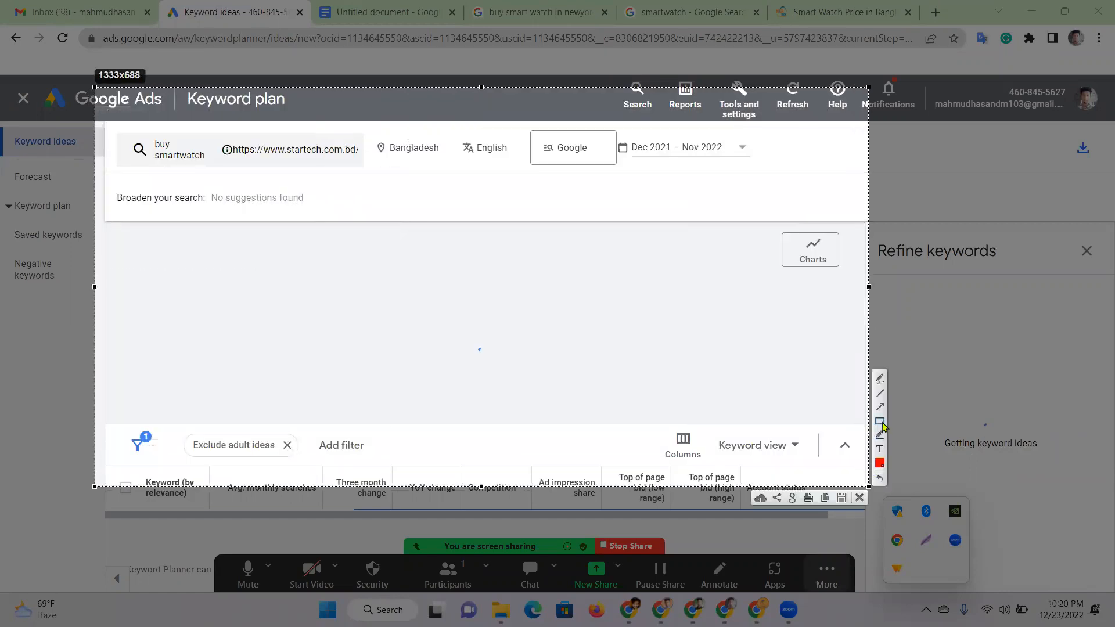
pyautogui.moveTo(360, 127); pyautogui.dragTo(447, 170)
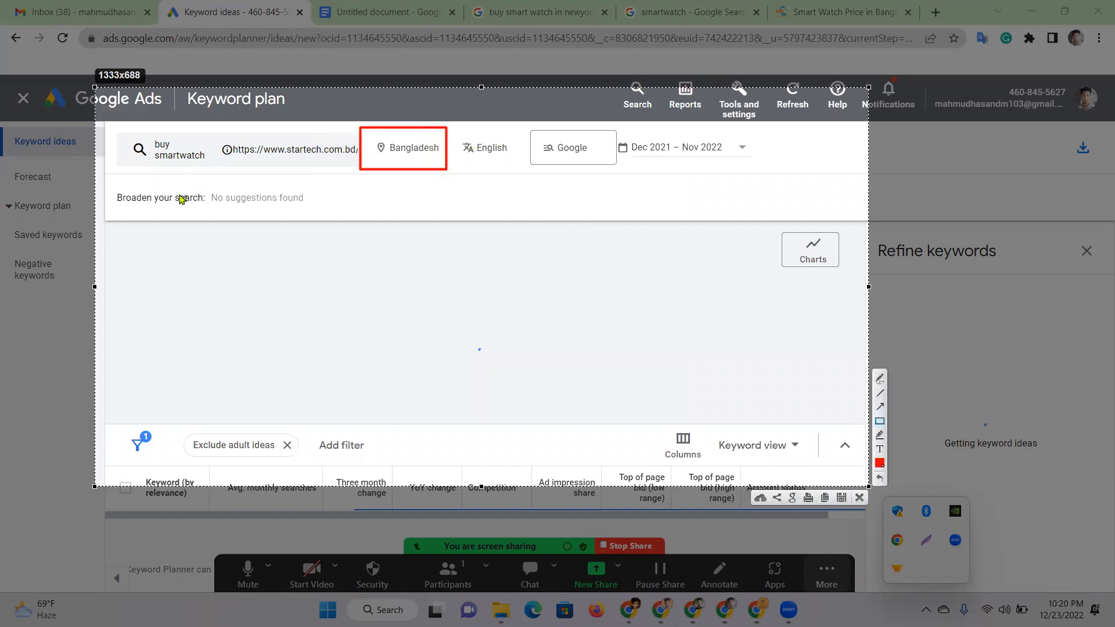
pyautogui.moveTo(111, 124); pyautogui.dragTo(208, 172)
pyautogui.moveTo(211, 135); pyautogui.dragTo(233, 144)
pyautogui.moveTo(289, 169); pyautogui.dragTo(350, 171)
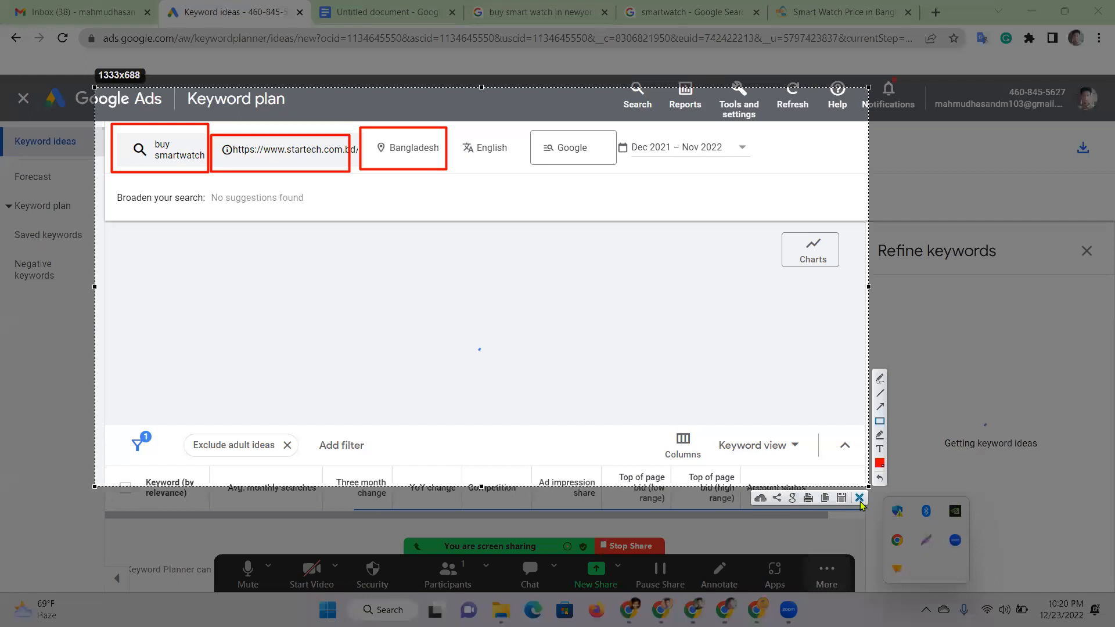
pyautogui.click(860, 499)
# Add the United States country to the plan's targeted locations
pyautogui.click(397, 153)
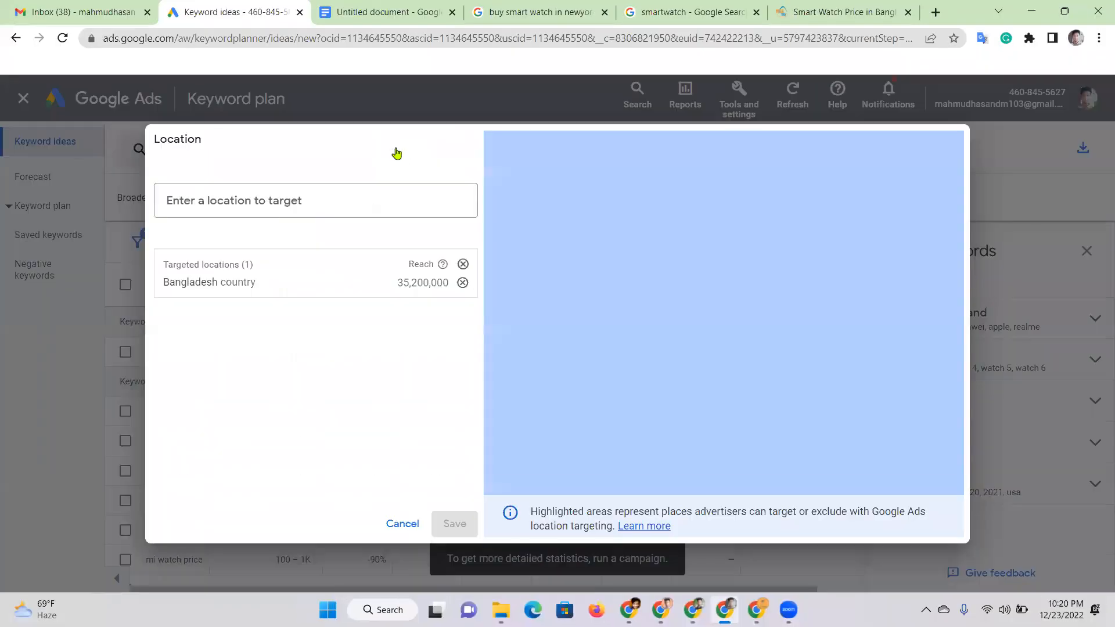
pyautogui.click(328, 204)
pyautogui.write('united')
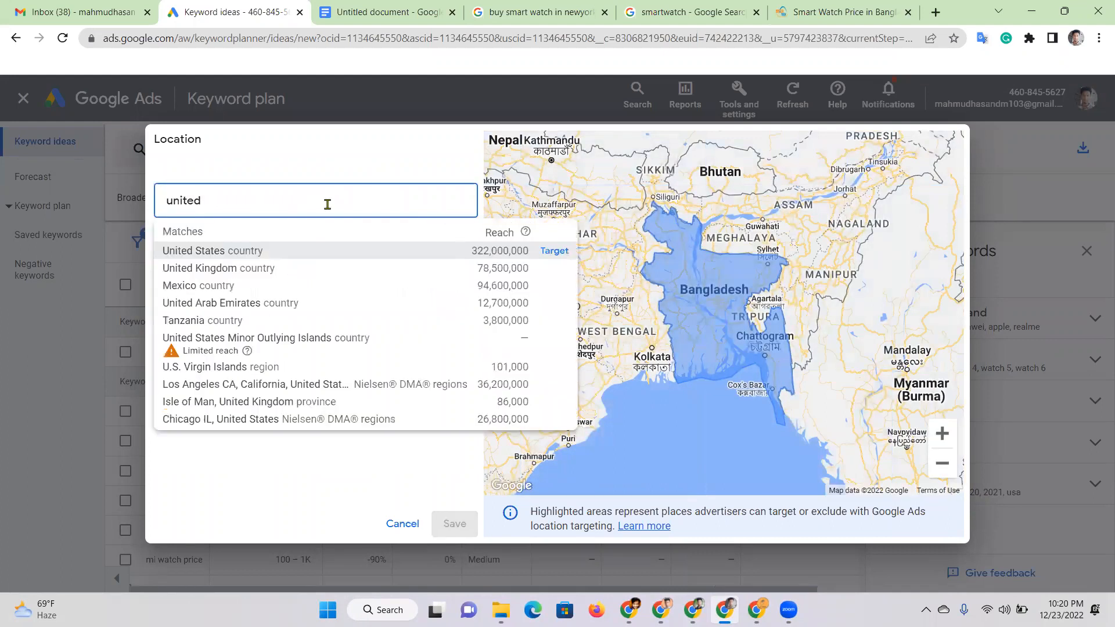
pyautogui.click(367, 256)
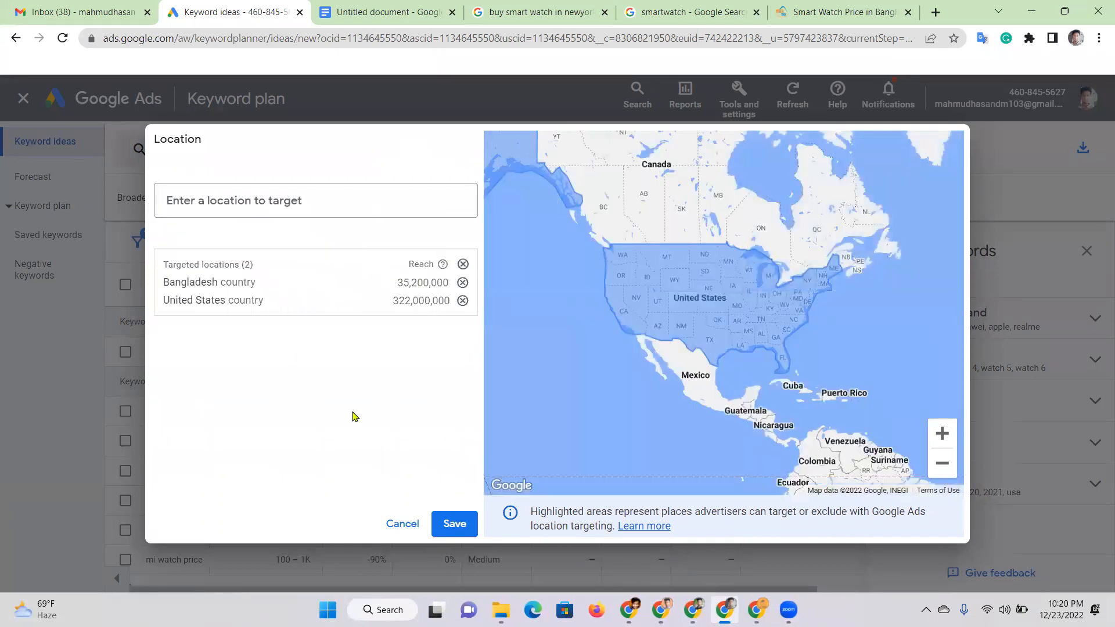
# Remove Bangladesh from the targeted locations, add the country again, and save the location settings
pyautogui.click(463, 283)
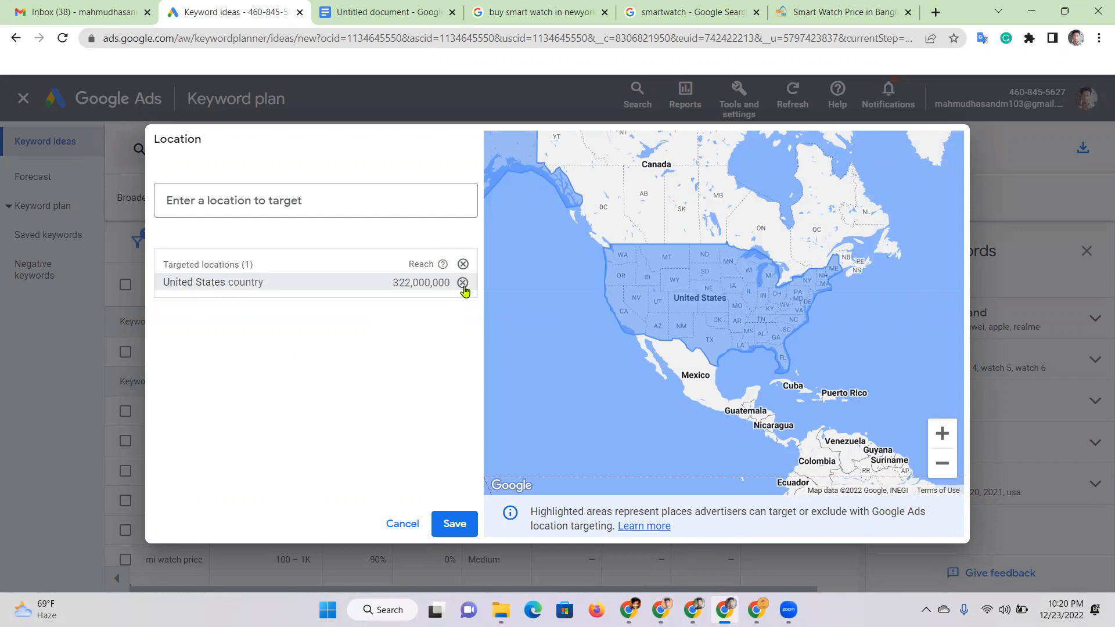
pyautogui.click(260, 205)
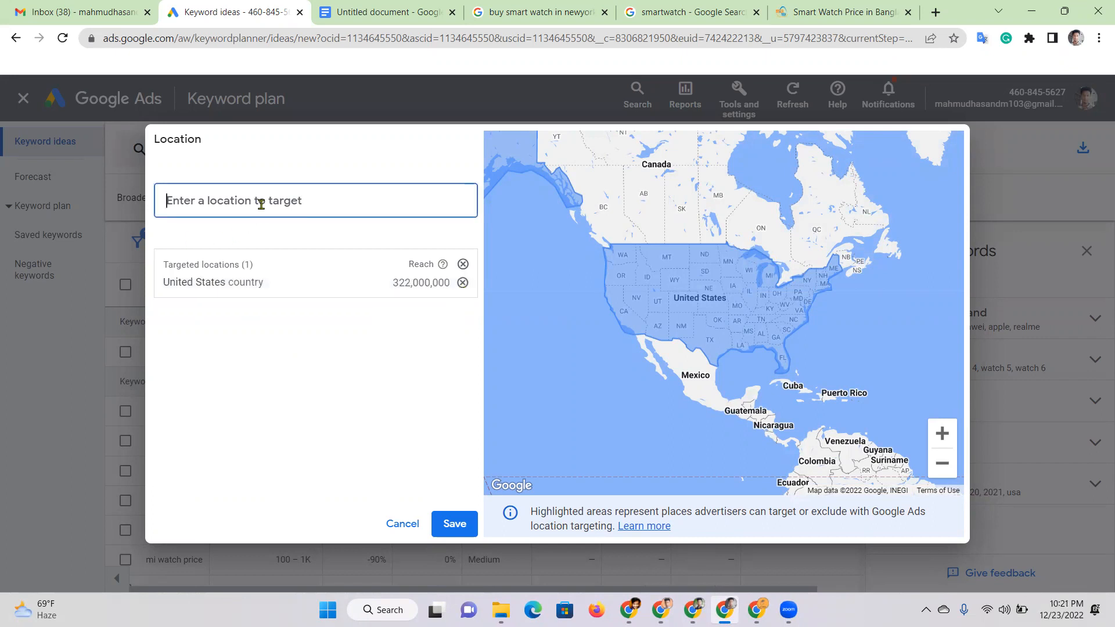
pyautogui.write('banga')
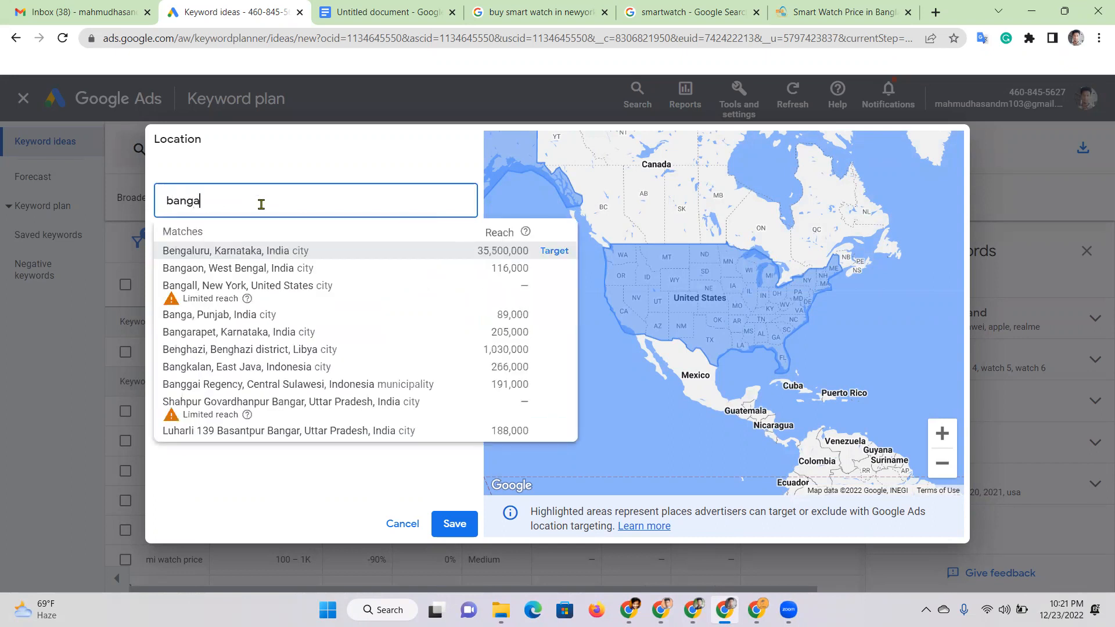
pyautogui.press('BackSpace')
pyautogui.write('la')
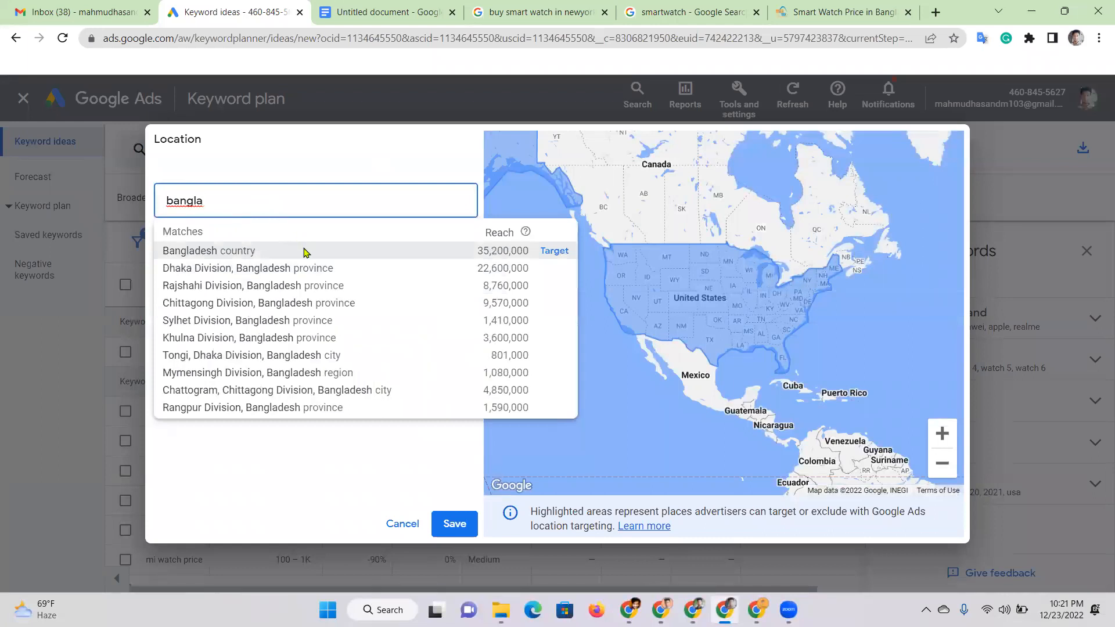
pyautogui.click(304, 252)
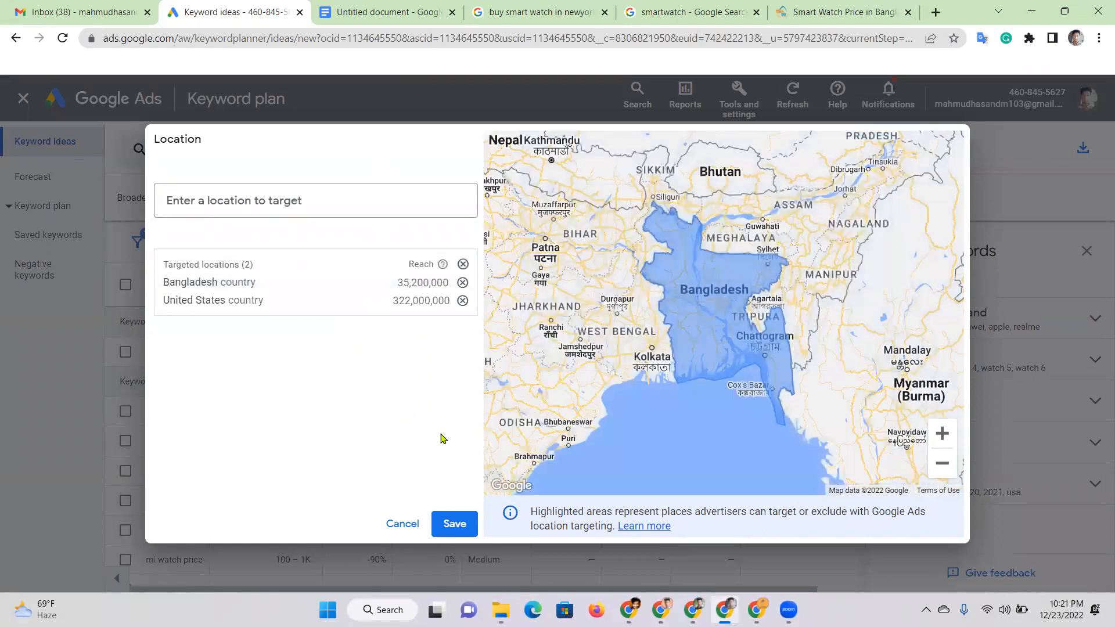
pyautogui.click(455, 524)
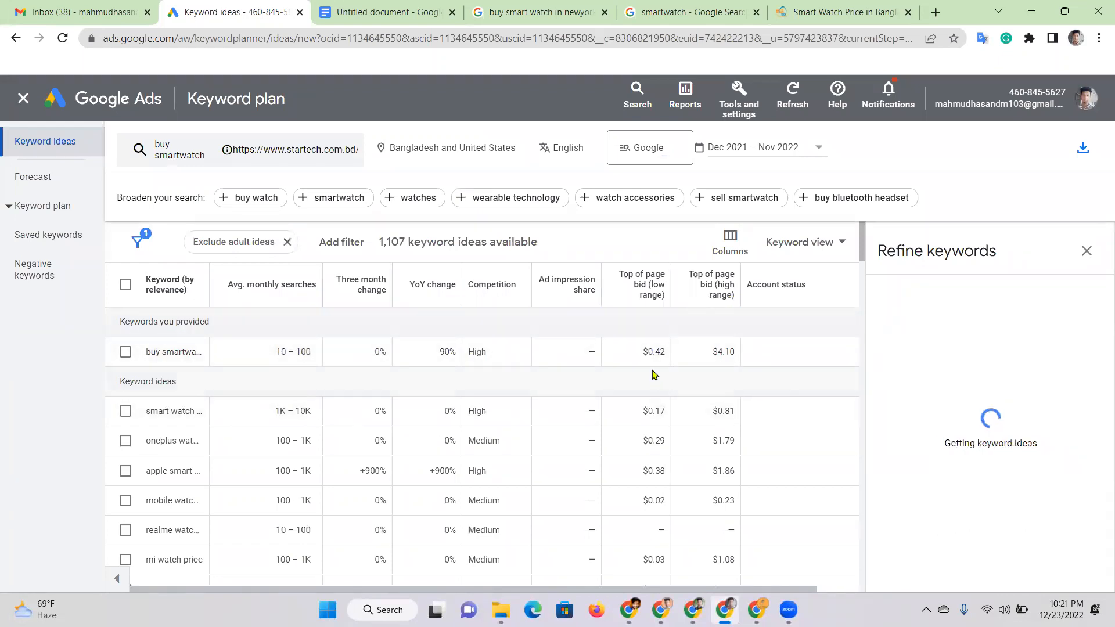
# Start a screen capture of the keyword ideas table and outline the keyword list, Avg. monthly searches header and first search ranges in red
pyautogui.scroll(-1, 682, 386)
pyautogui.scroll(-2, 647, 368)
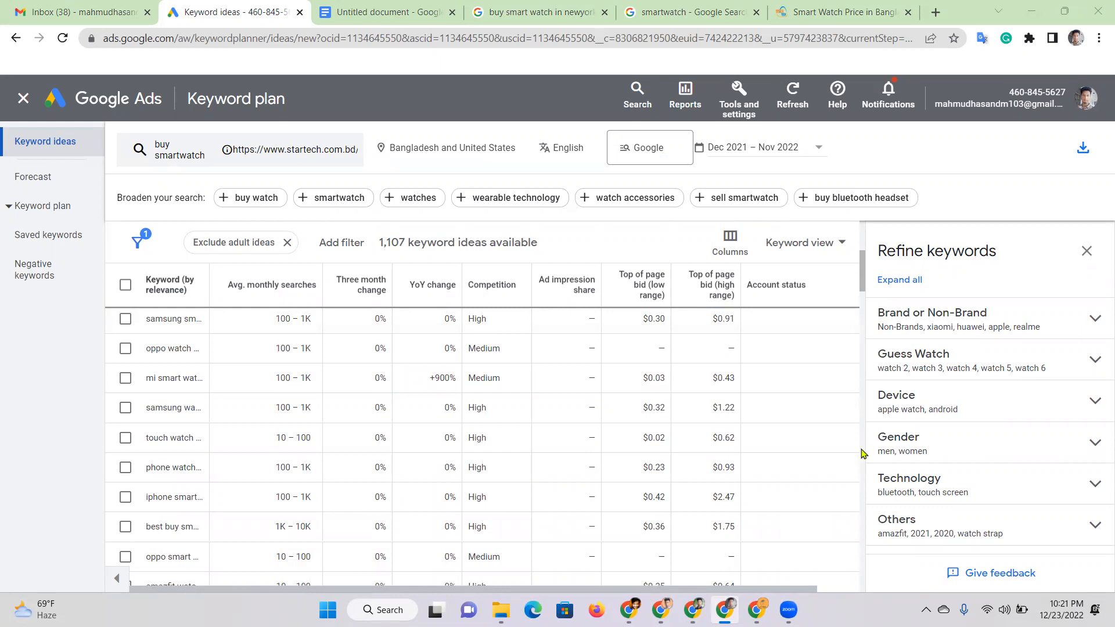
pyautogui.scroll(5, 605, 456)
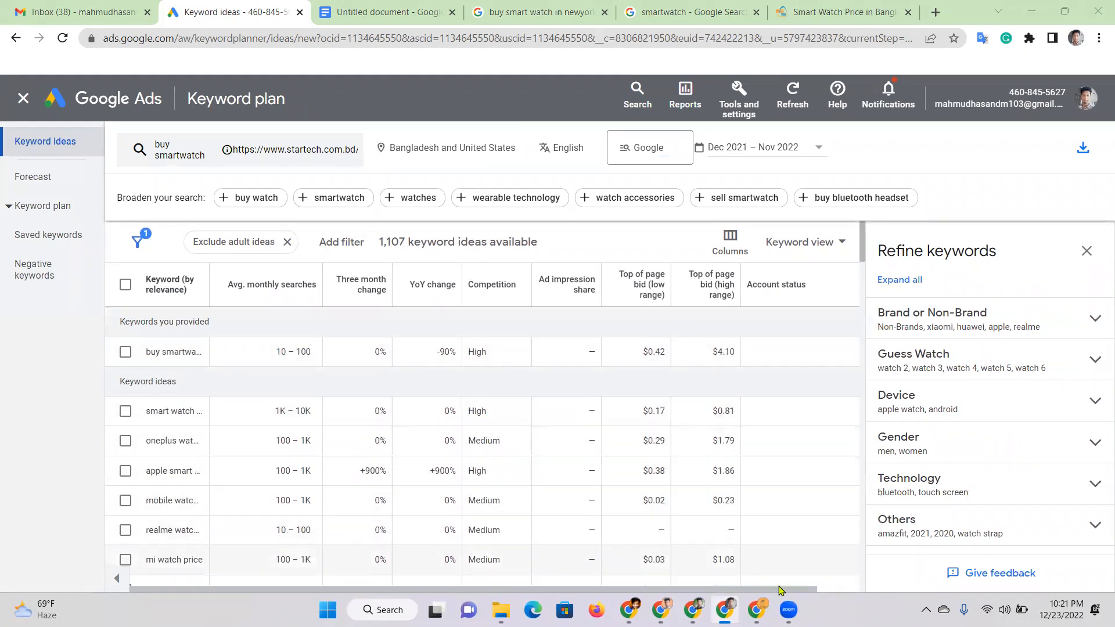
pyautogui.click(926, 609)
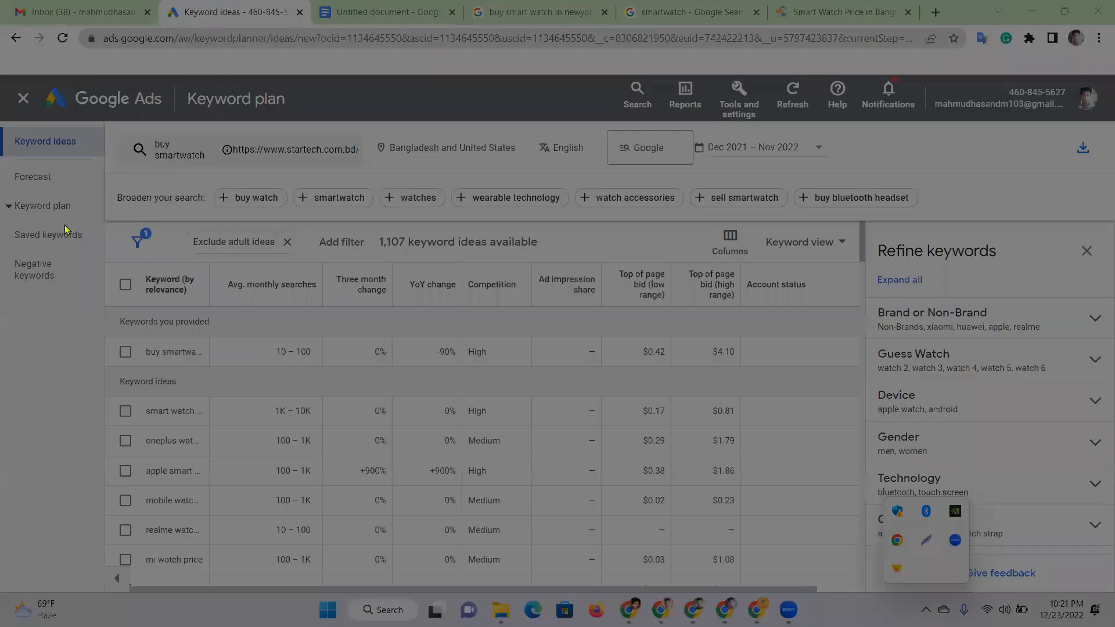
pyautogui.moveTo(27, 201); pyautogui.dragTo(892, 605)
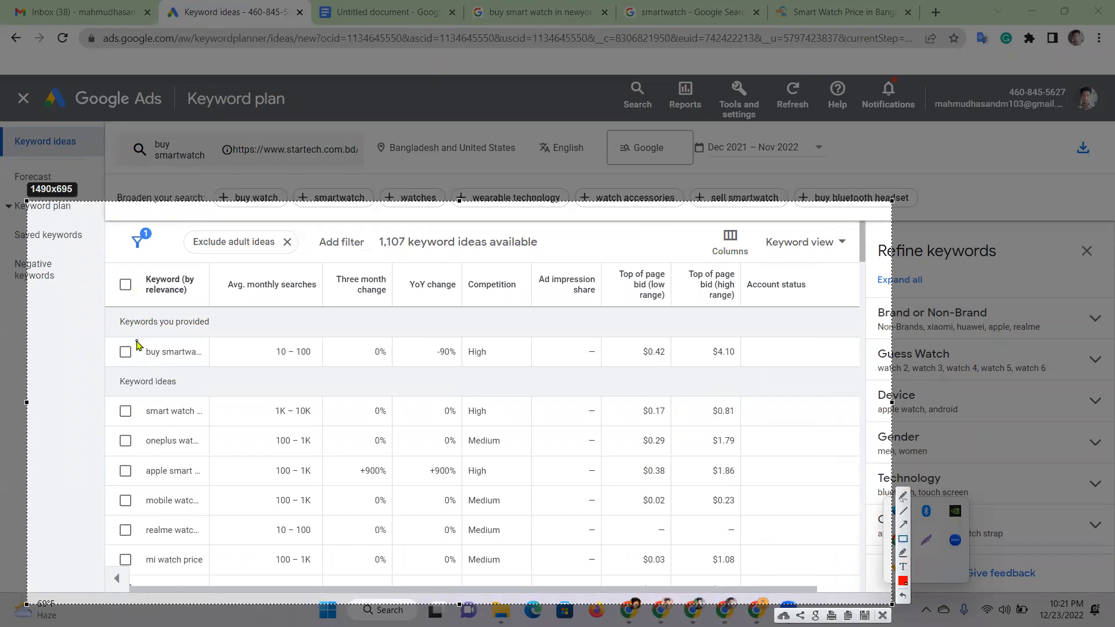
pyautogui.moveTo(138, 344)
pyautogui.mouseDown()
pyautogui.moveTo(208, 508)
pyautogui.moveTo(192, 589)
pyautogui.mouseUp()
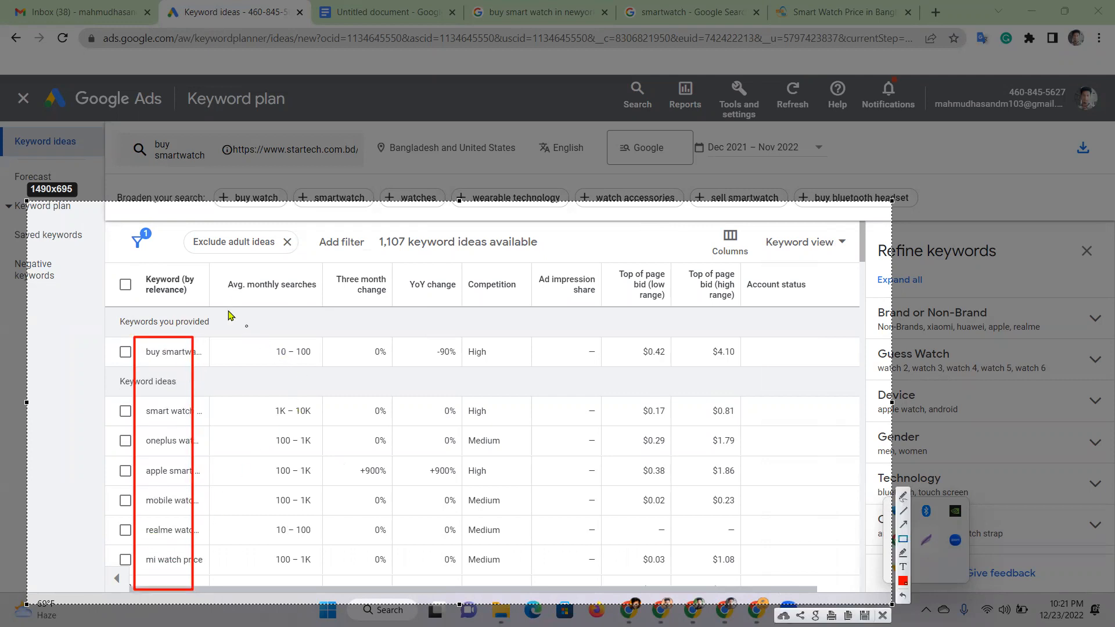
pyautogui.moveTo(216, 263)
pyautogui.mouseDown()
pyautogui.moveTo(265, 296)
pyautogui.moveTo(327, 300)
pyautogui.mouseUp()
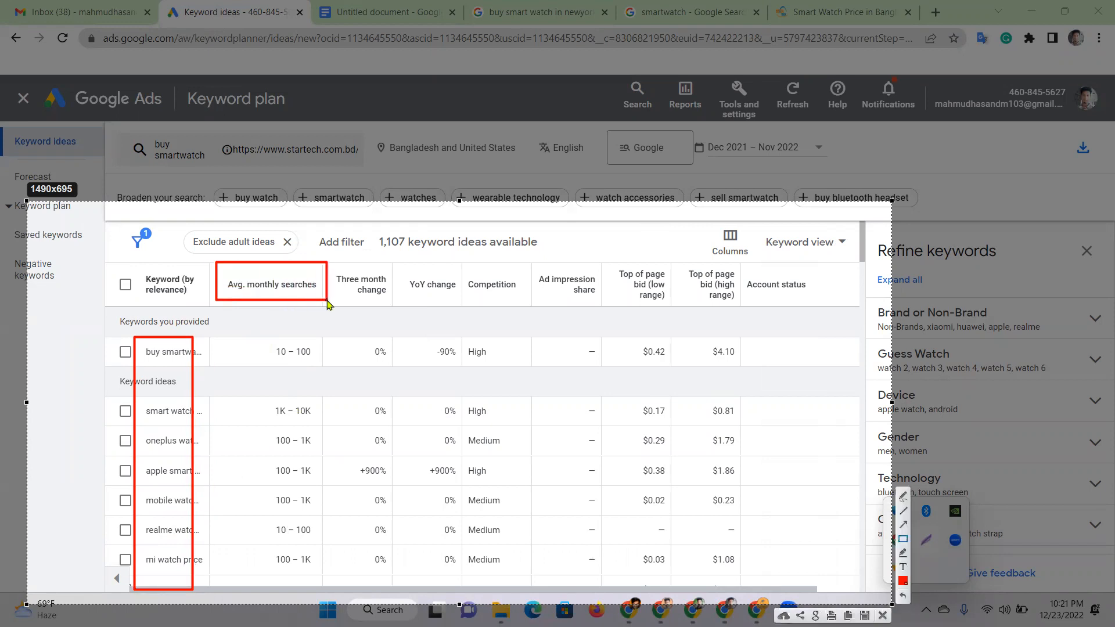
pyautogui.moveTo(263, 338); pyautogui.dragTo(320, 370)
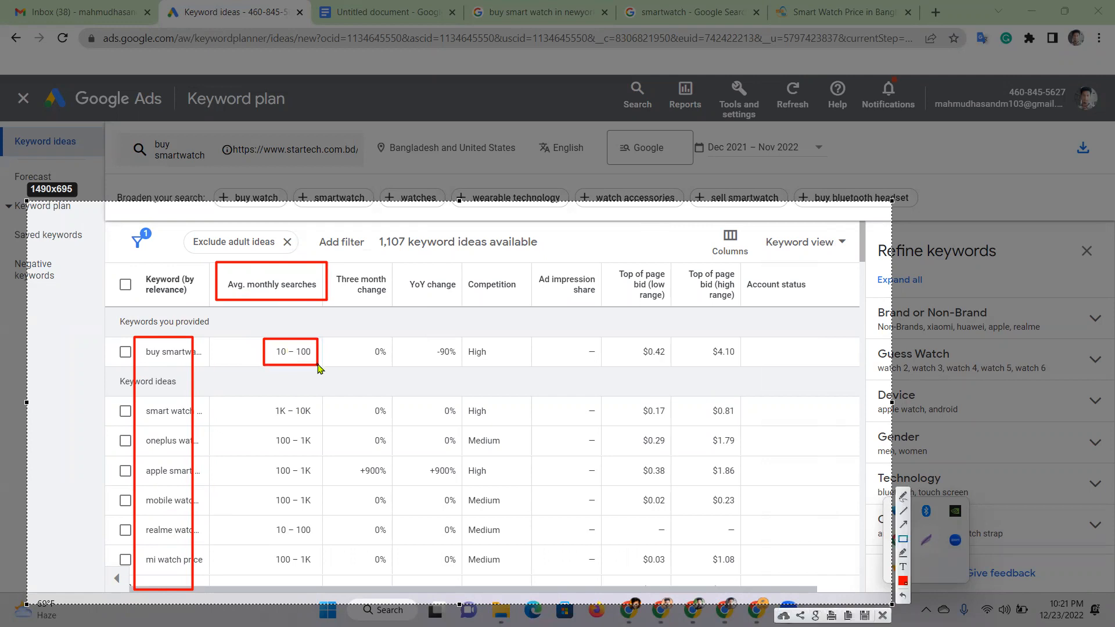
pyautogui.moveTo(266, 401)
pyautogui.mouseDown()
pyautogui.moveTo(324, 428)
pyautogui.moveTo(285, 444)
pyautogui.moveTo(319, 451)
pyautogui.mouseUp()
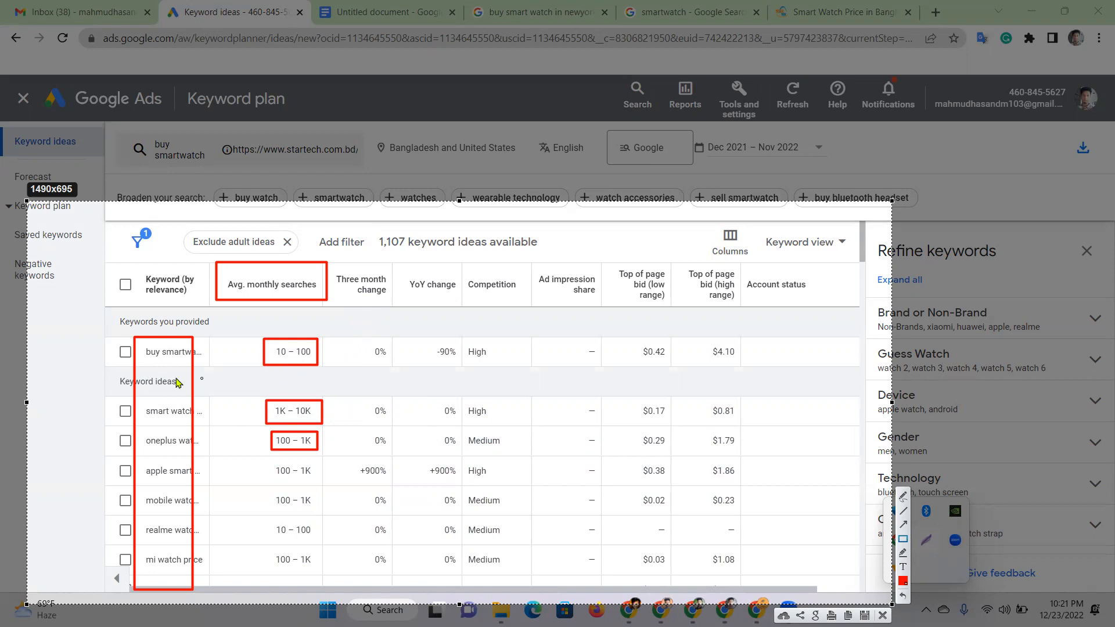
# Outline the keyword, monthly searches and three month change cells of the buy smartwatch and apple smart watch rows
pyautogui.moveTo(135, 346); pyautogui.dragTo(202, 366)
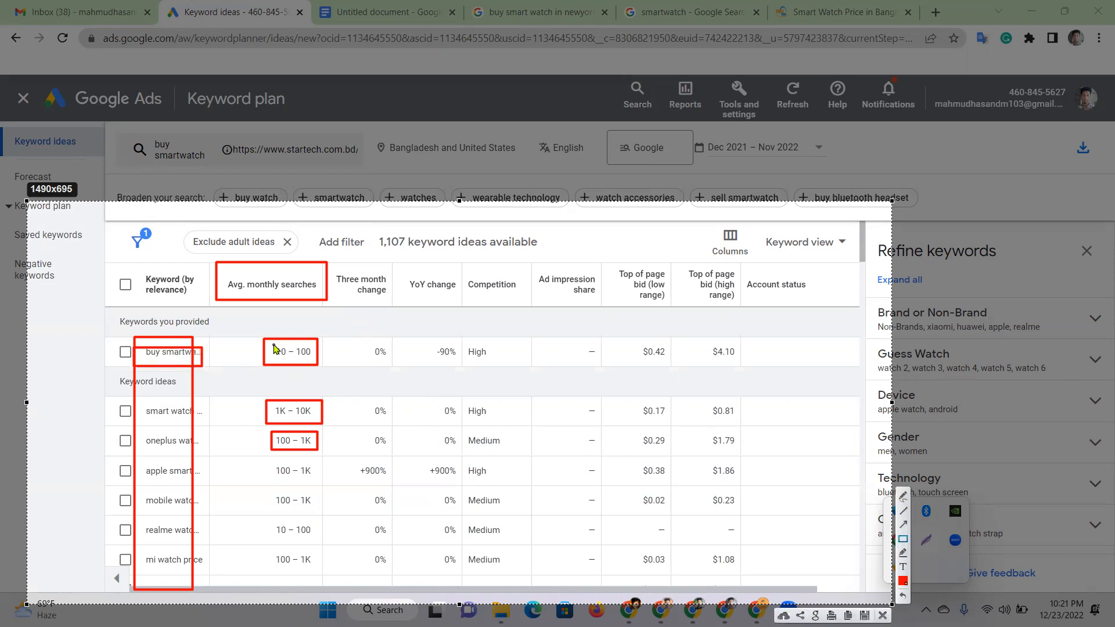
pyautogui.moveTo(264, 347); pyautogui.dragTo(326, 359)
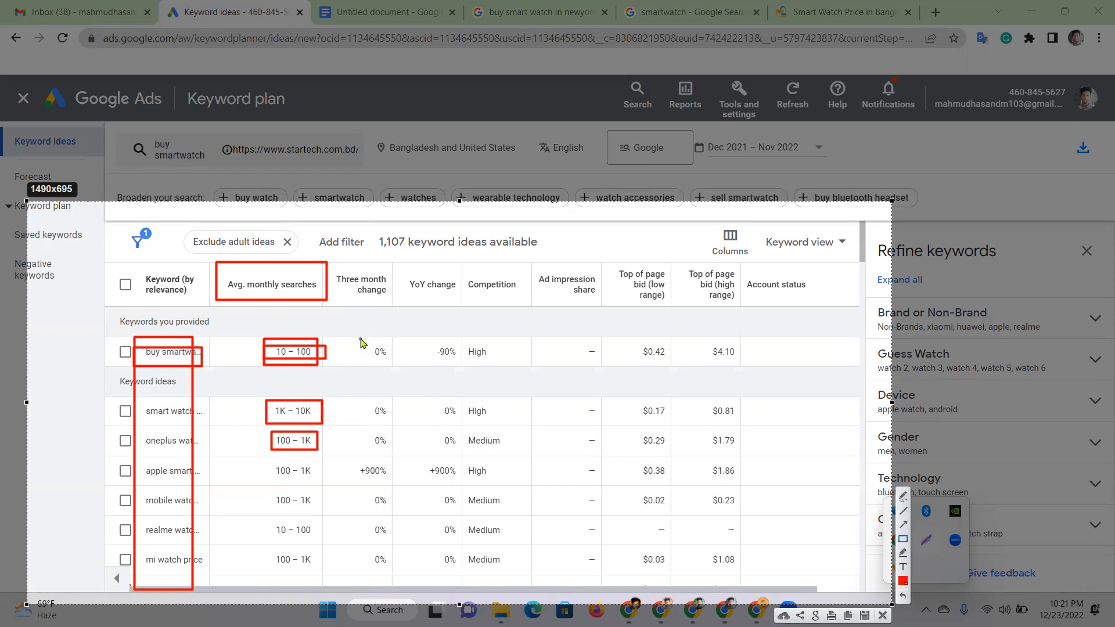
pyautogui.moveTo(360, 343); pyautogui.dragTo(397, 371)
pyautogui.moveTo(138, 463)
pyautogui.mouseDown()
pyautogui.moveTo(143, 477)
pyautogui.moveTo(208, 478)
pyautogui.mouseUp()
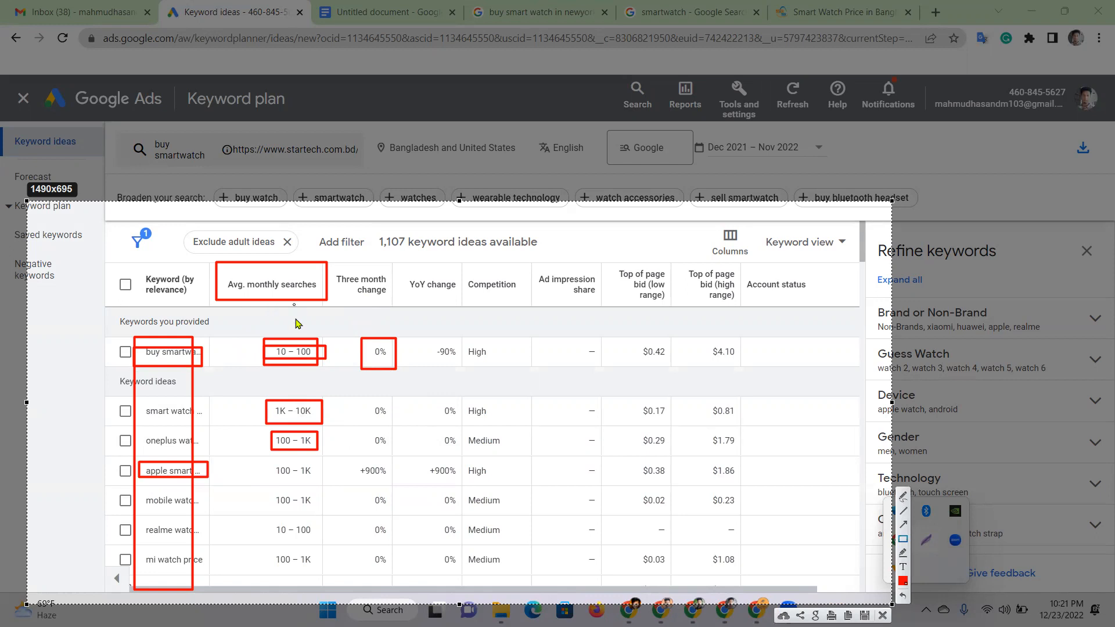
pyautogui.moveTo(262, 462)
pyautogui.mouseDown()
pyautogui.moveTo(302, 486)
pyautogui.moveTo(399, 487)
pyautogui.mouseUp()
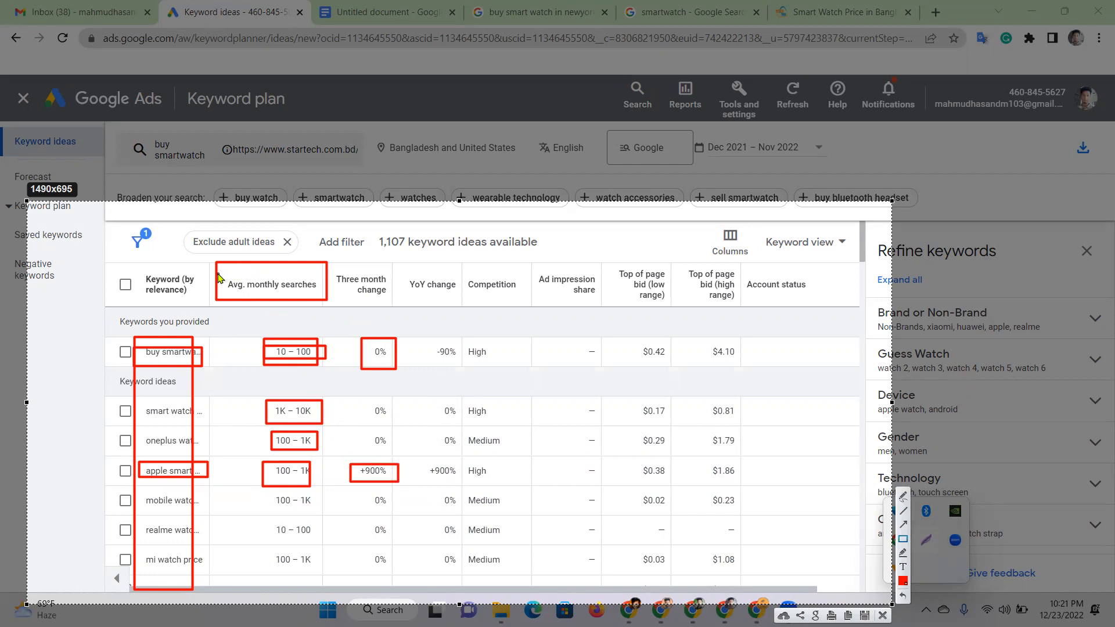
# Outline the Keyword, Avg. monthly searches, YoY change and Competition headers, plus the competition cell of the buy smartwatch row
pyautogui.moveTo(131, 267)
pyautogui.mouseDown()
pyautogui.moveTo(198, 303)
pyautogui.moveTo(220, 279)
pyautogui.moveTo(318, 303)
pyautogui.mouseUp()
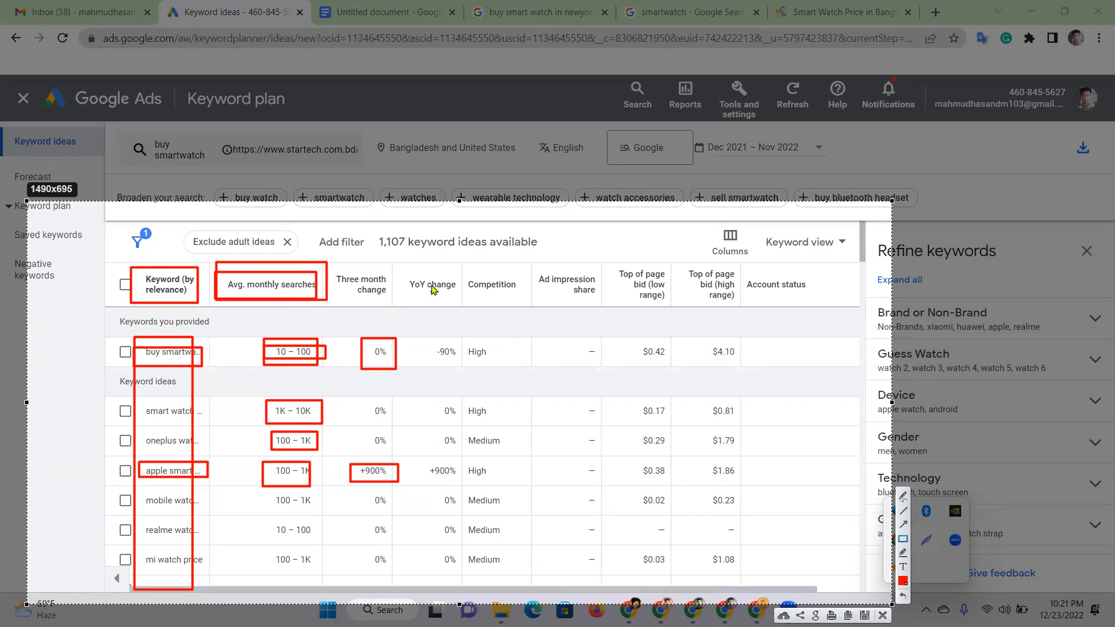
pyautogui.moveTo(415, 268); pyautogui.dragTo(459, 306)
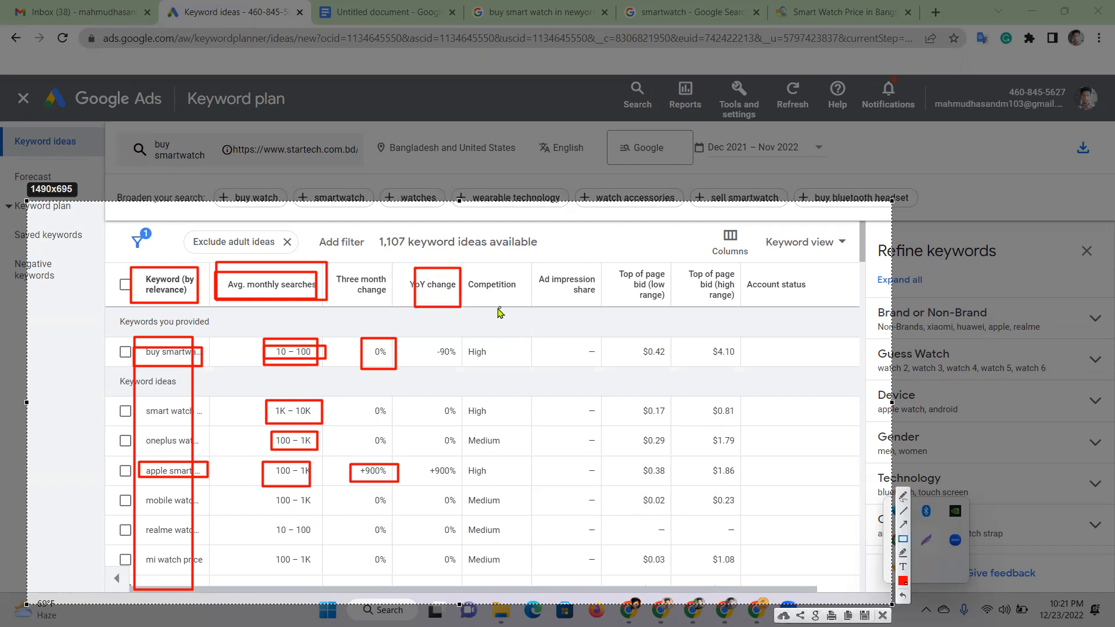
pyautogui.moveTo(463, 254)
pyautogui.mouseDown()
pyautogui.moveTo(507, 319)
pyautogui.moveTo(531, 325)
pyautogui.mouseUp()
pyautogui.moveTo(457, 335); pyautogui.dragTo(496, 368)
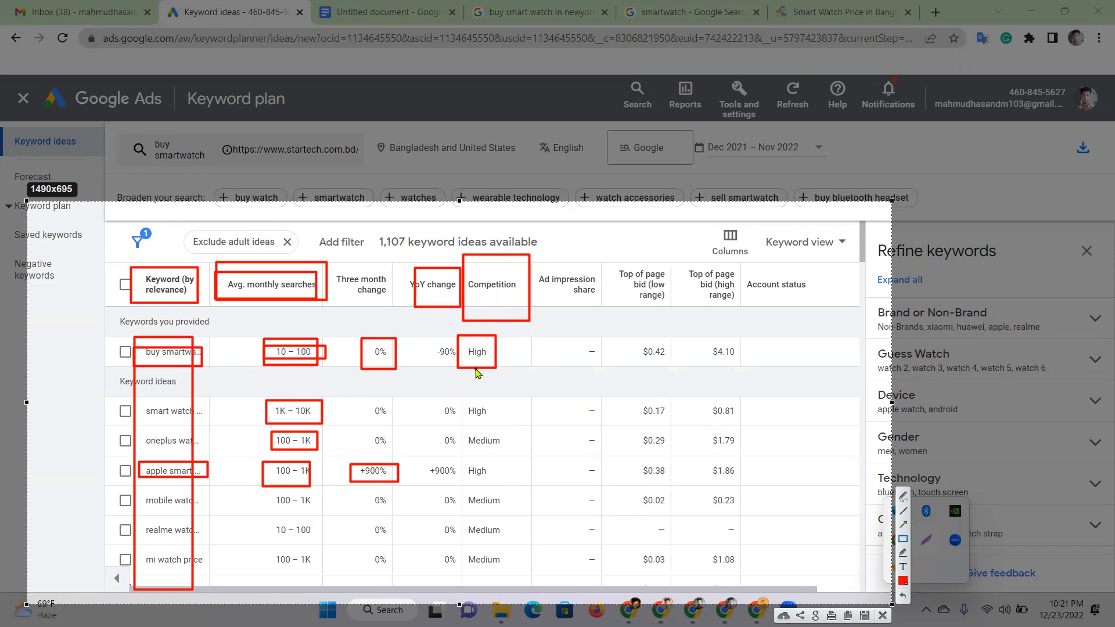
pyautogui.moveTo(451, 342)
pyautogui.mouseDown()
pyautogui.moveTo(514, 369)
pyautogui.moveTo(510, 361)
pyautogui.mouseUp()
# Outline the top of page bid headers and buy smartwatch's low bid, high bid and competition cells, and discard the capture
pyautogui.moveTo(631, 329)
pyautogui.mouseDown()
pyautogui.moveTo(650, 366)
pyautogui.moveTo(697, 391)
pyautogui.moveTo(671, 371)
pyautogui.mouseUp()
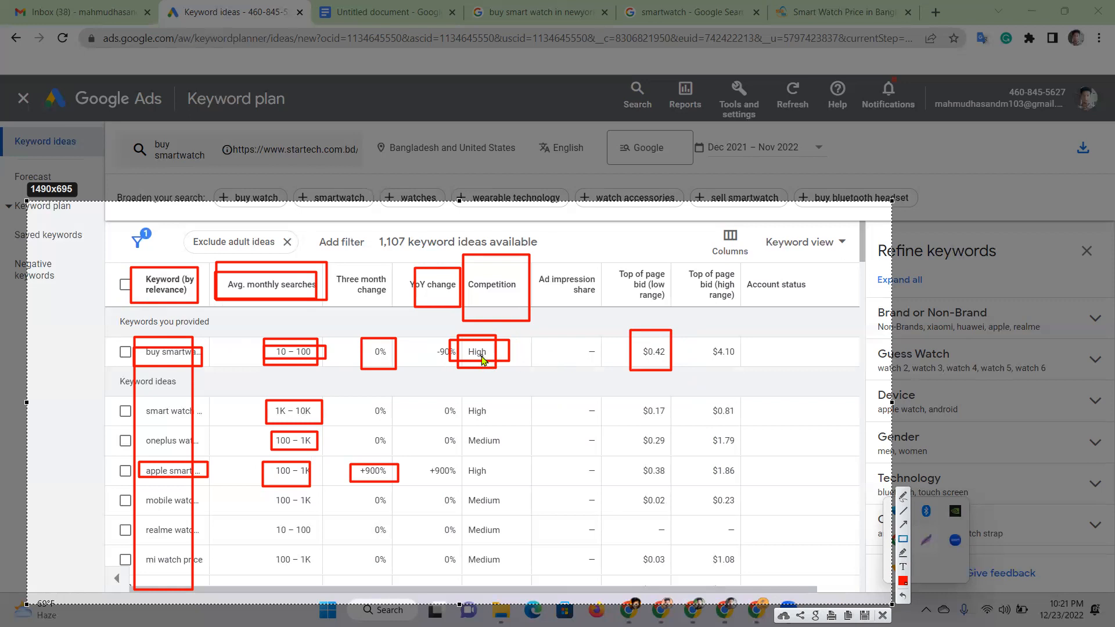
pyautogui.moveTo(635, 345); pyautogui.dragTo(674, 361)
pyautogui.moveTo(603, 261); pyautogui.dragTo(749, 320)
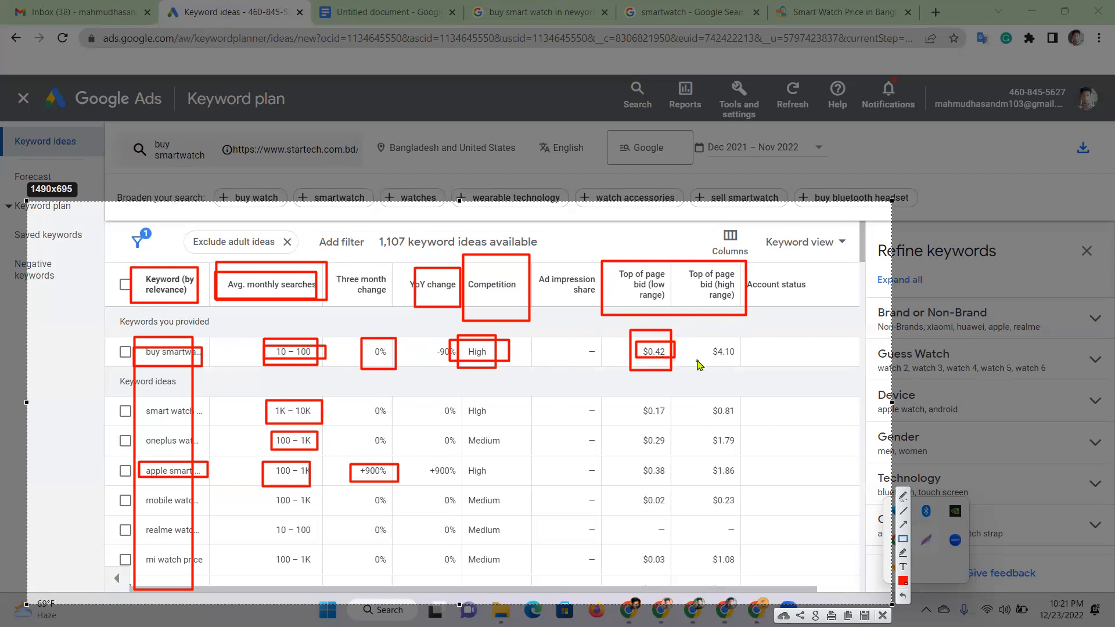
pyautogui.moveTo(693, 331)
pyautogui.mouseDown()
pyautogui.moveTo(755, 383)
pyautogui.moveTo(775, 376)
pyautogui.moveTo(769, 364)
pyautogui.mouseUp()
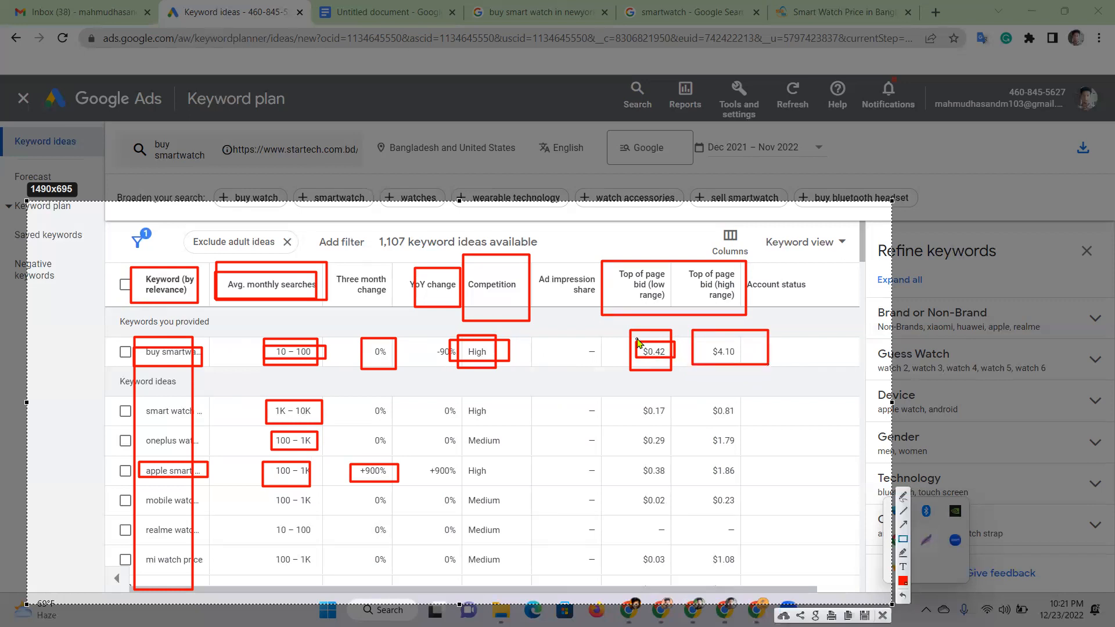
pyautogui.moveTo(709, 340); pyautogui.dragTo(750, 367)
pyautogui.moveTo(471, 342); pyautogui.dragTo(509, 367)
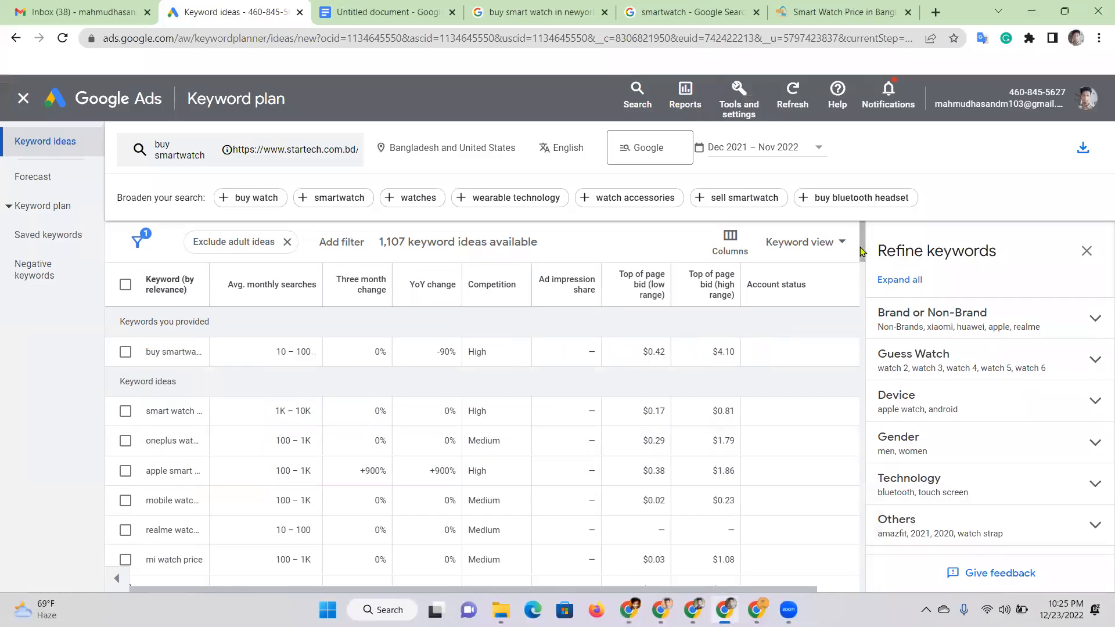
pyautogui.moveTo(675, 590); pyautogui.dragTo(647, 555)
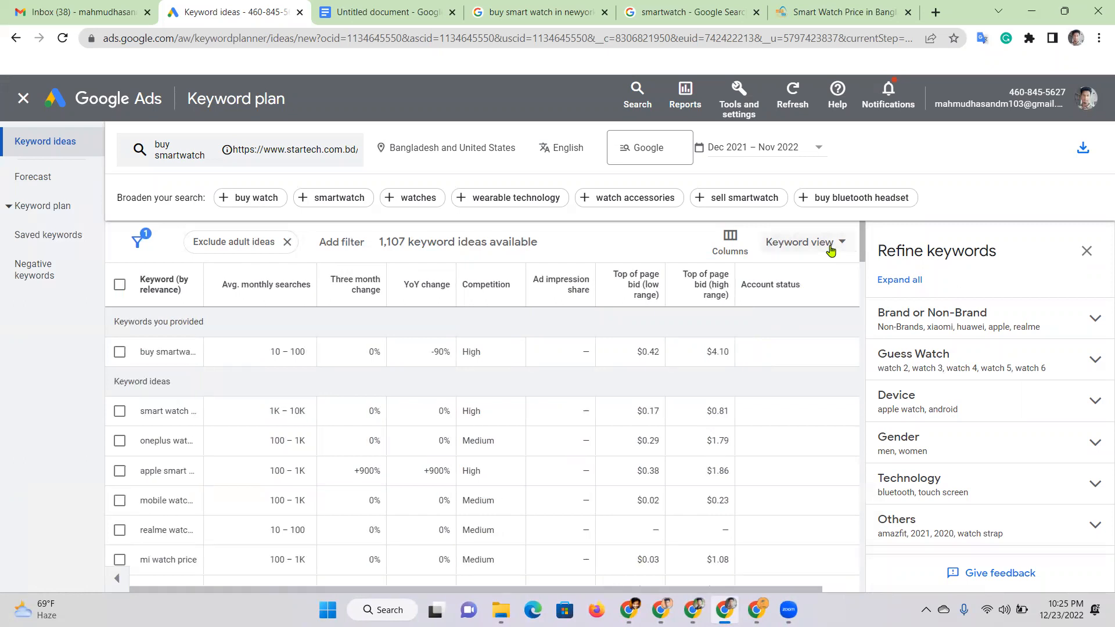
pyautogui.click(831, 250)
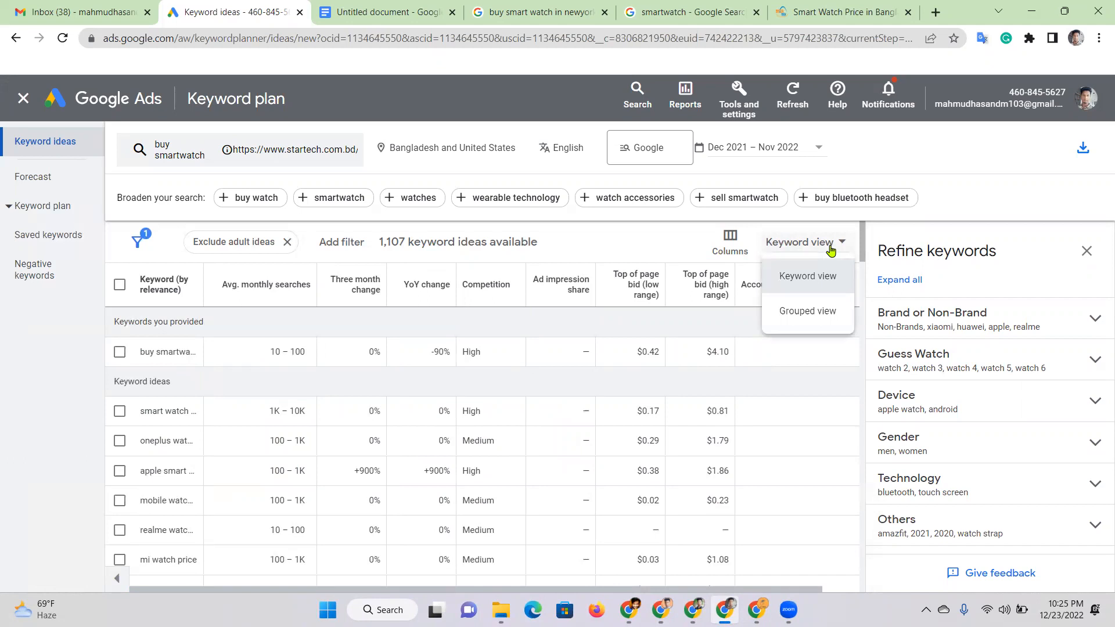
pyautogui.click(832, 250)
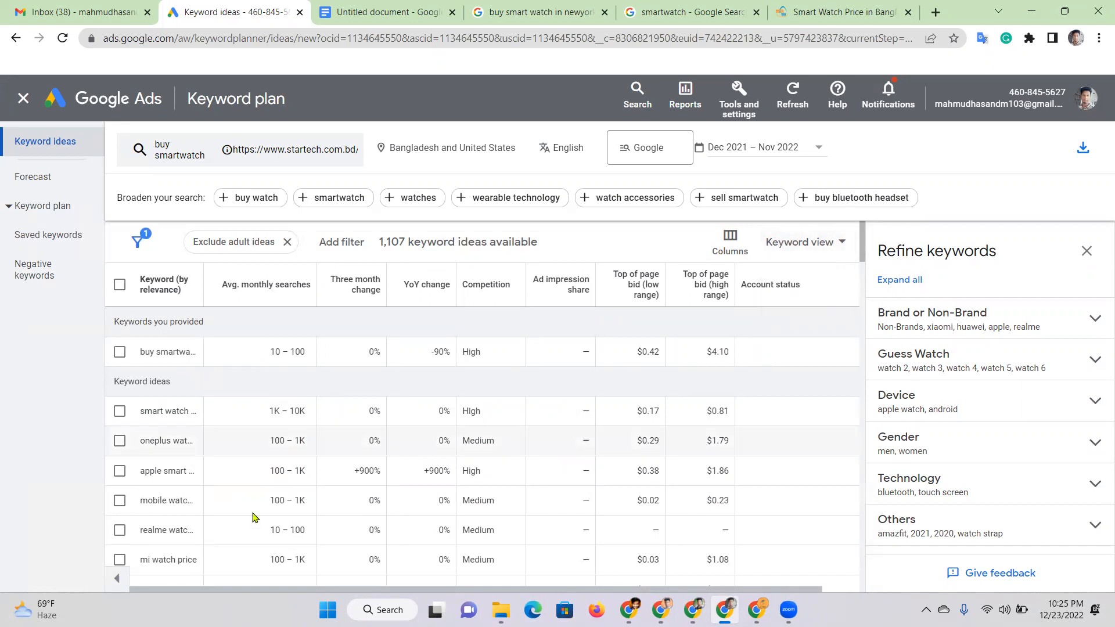
pyautogui.moveTo(468, 586); pyautogui.dragTo(399, 592)
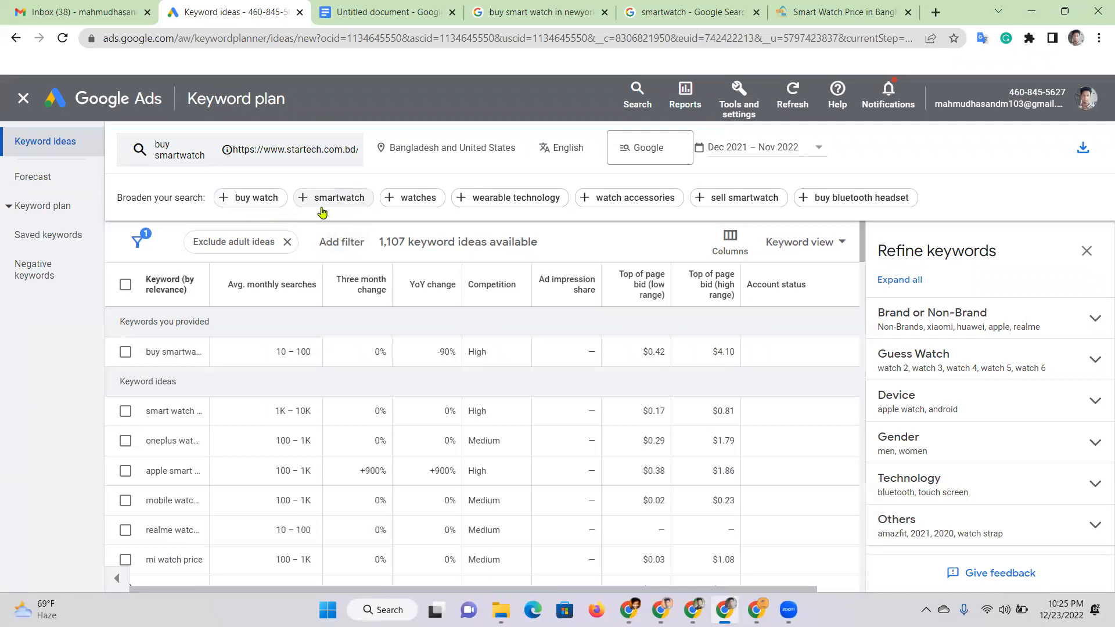
# Broaden the search with the suggested keyword buy watch, get the results, and check the buy smartwatch row's monthly searches
pyautogui.click(263, 204)
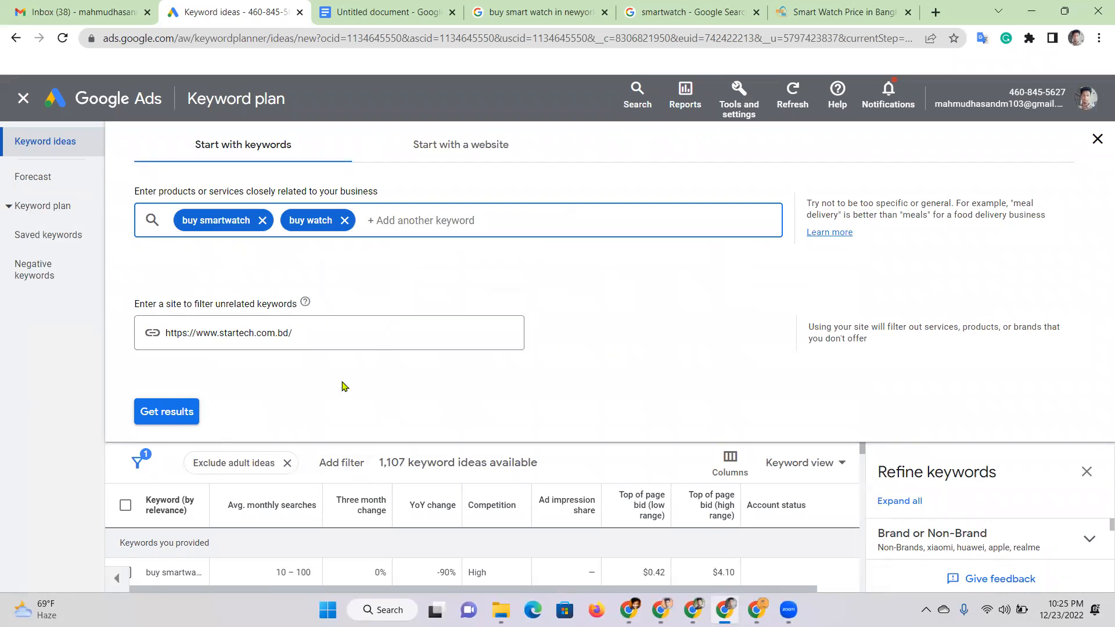
pyautogui.click(188, 416)
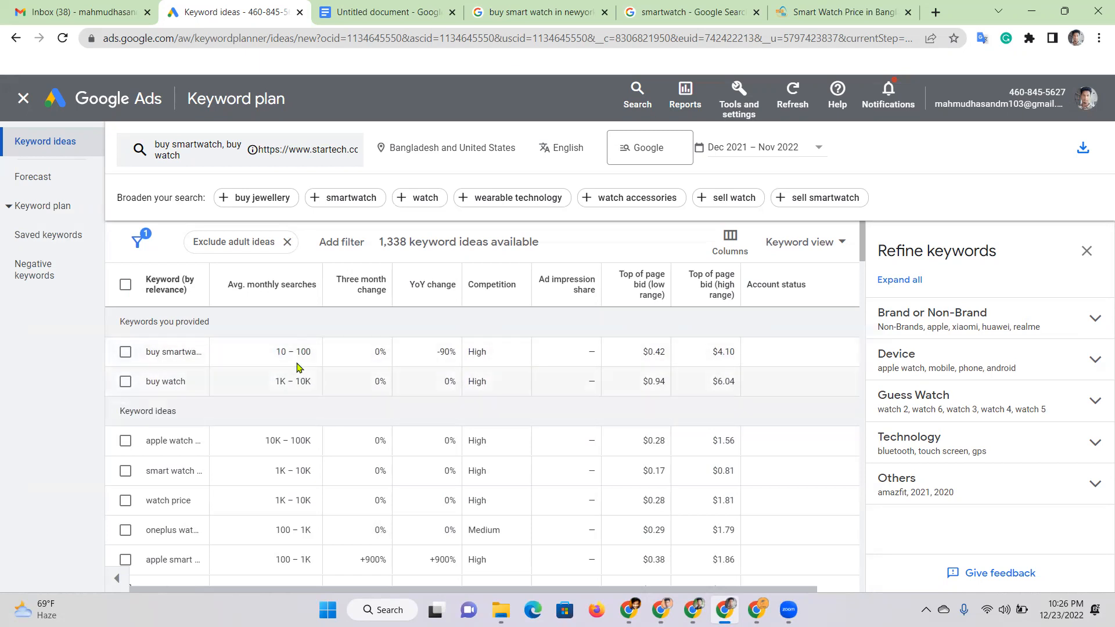
pyautogui.moveTo(278, 352); pyautogui.dragTo(328, 357)
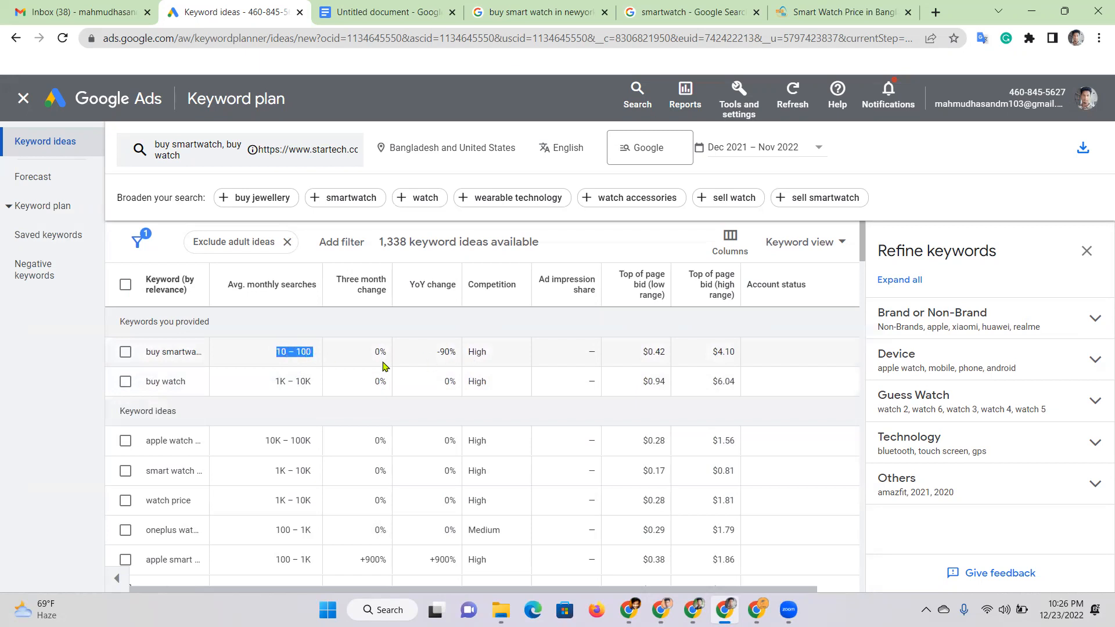
pyautogui.click(472, 356)
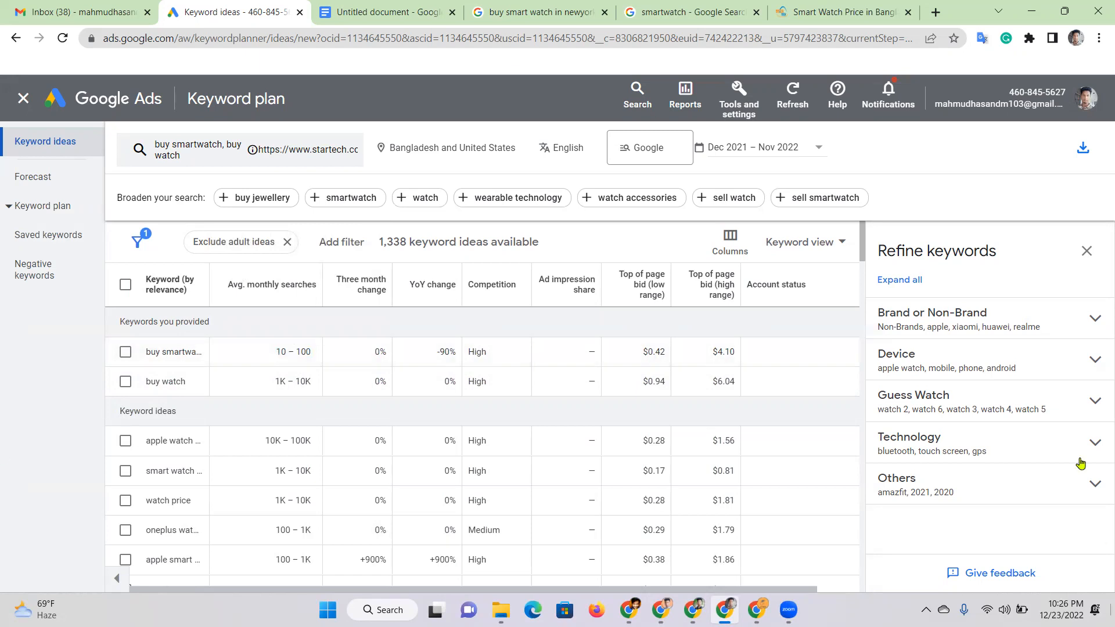
# Copy the keyword buy watch from the provided keywords in the table
pyautogui.tripleClick(174, 381)
pyautogui.hotkey('ctrl', 'c')
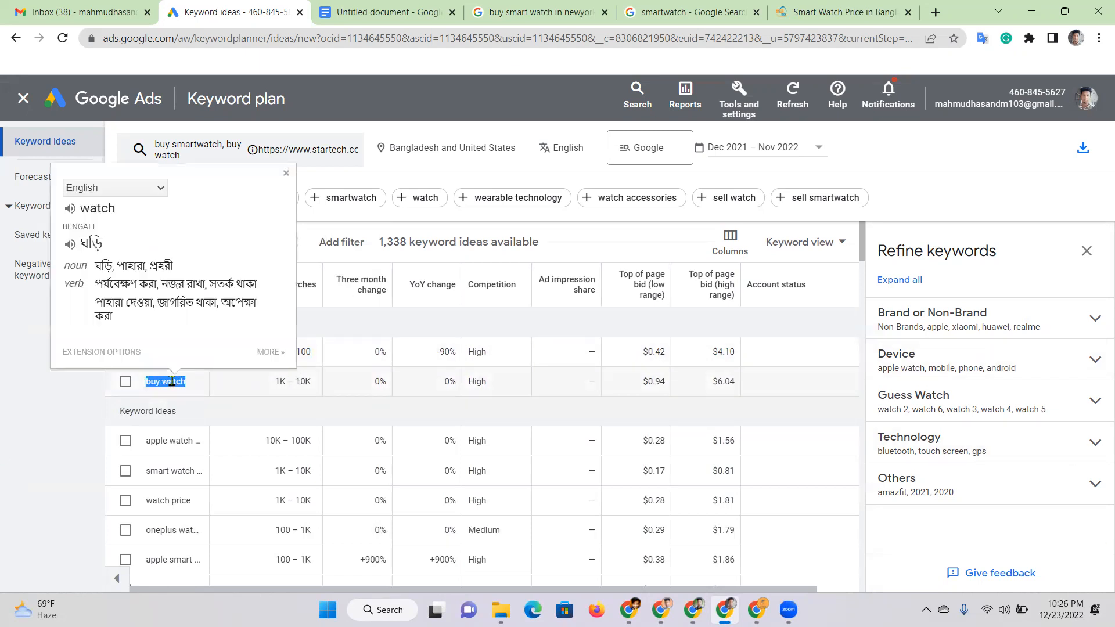
pyautogui.rightClick(172, 381)
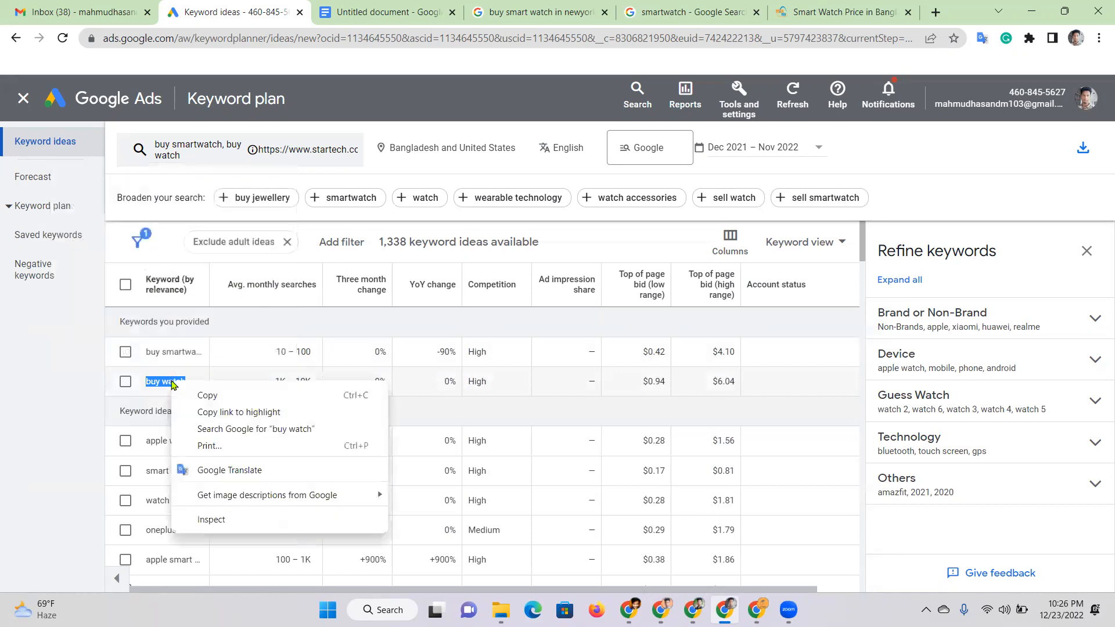
pyautogui.click(206, 394)
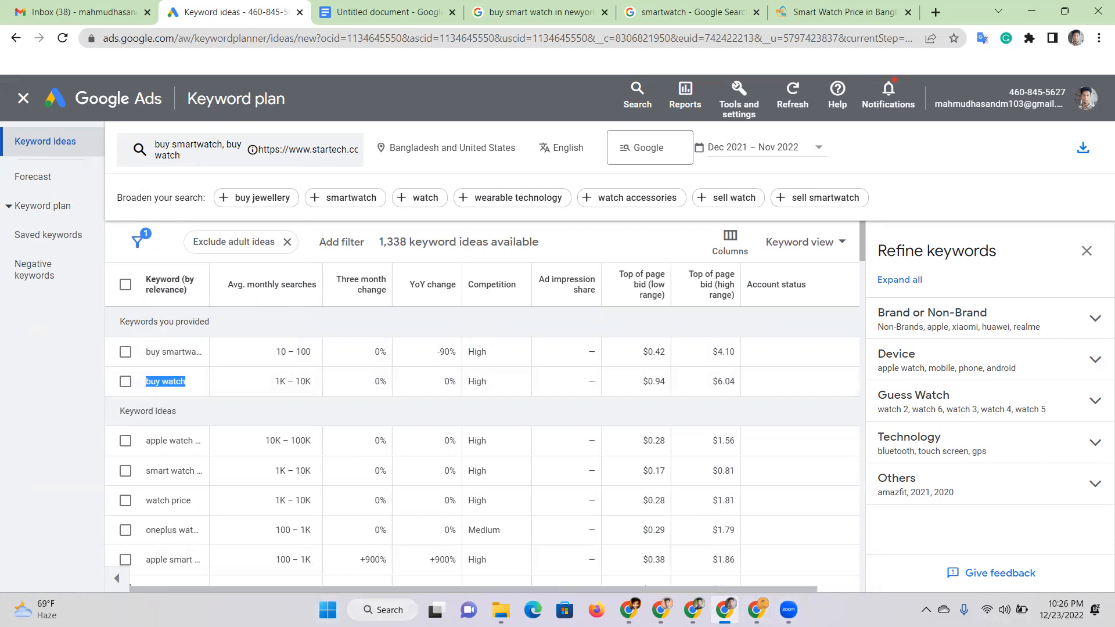
# Open Notepad, paste the copied keyword into a blank document, and return to the keyword ideas in the browser
pyautogui.click(366, 609)
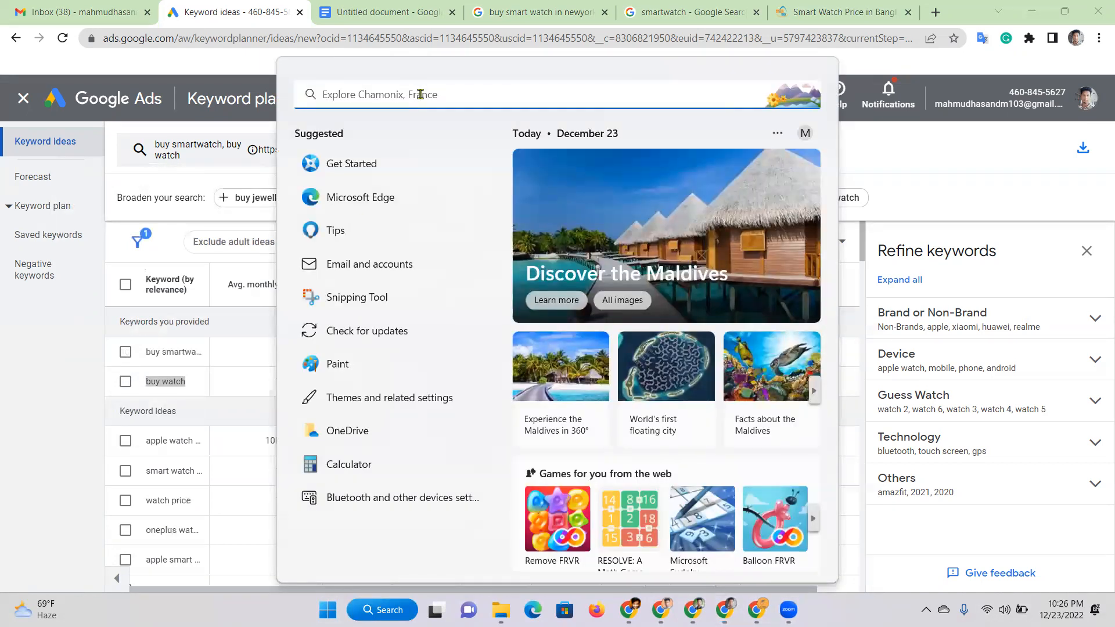
pyautogui.write('n')
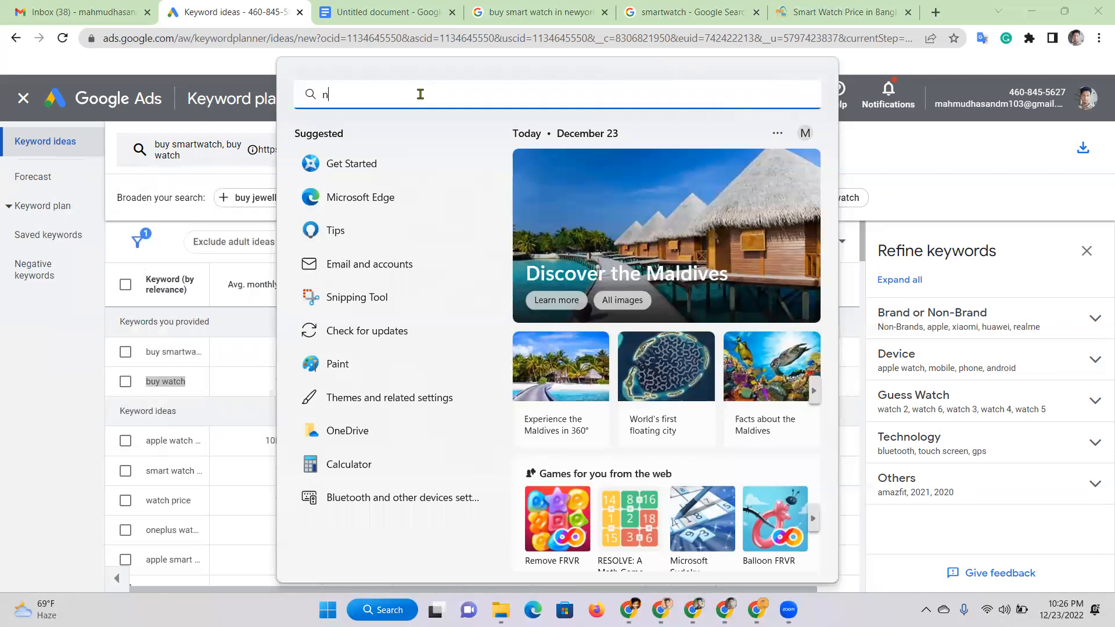
pyautogui.write('ot')
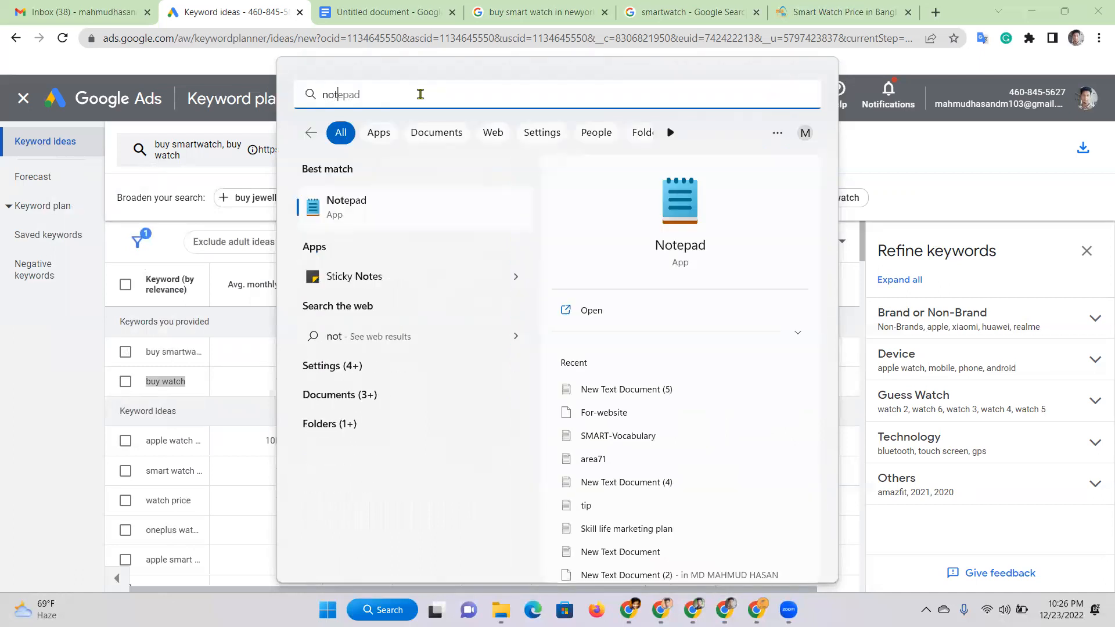
pyautogui.click(398, 204)
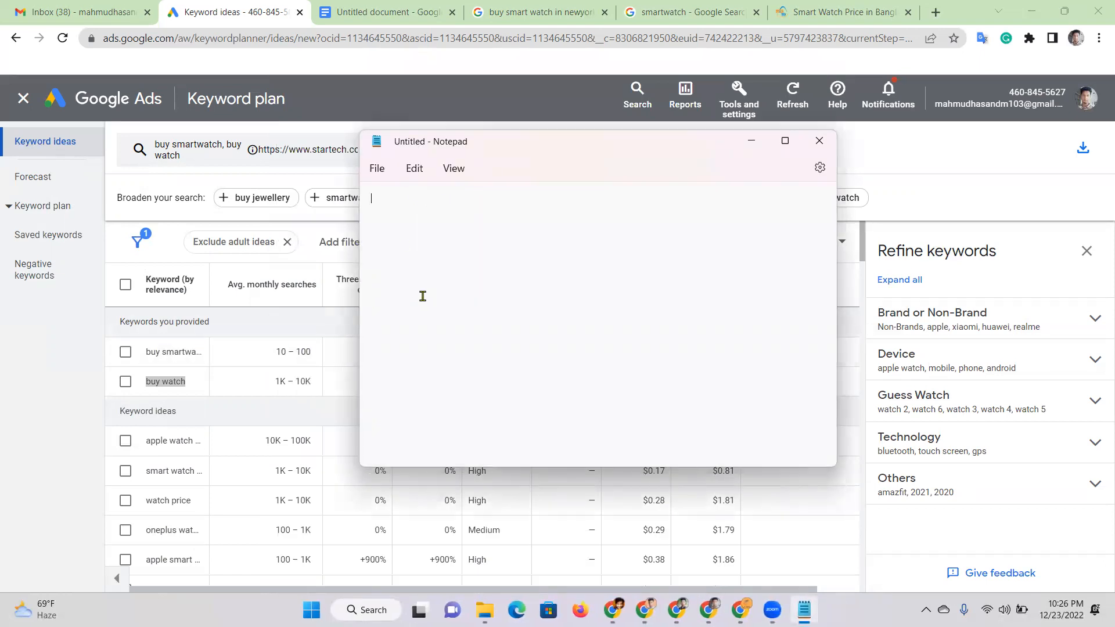
pyautogui.hotkey('ctrl', 'v')
pyautogui.click(267, 390)
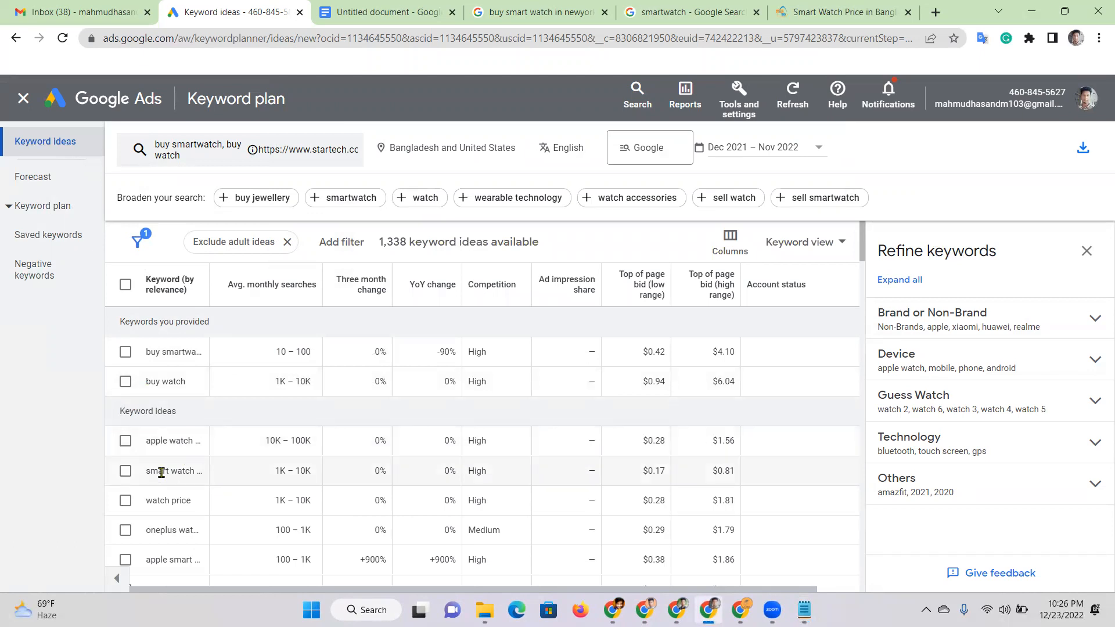
# Copy the keyword idea smart watch price, paste it below buy watch in Notepad, and return to the keyword ideas in the browser
pyautogui.tripleClick(162, 472)
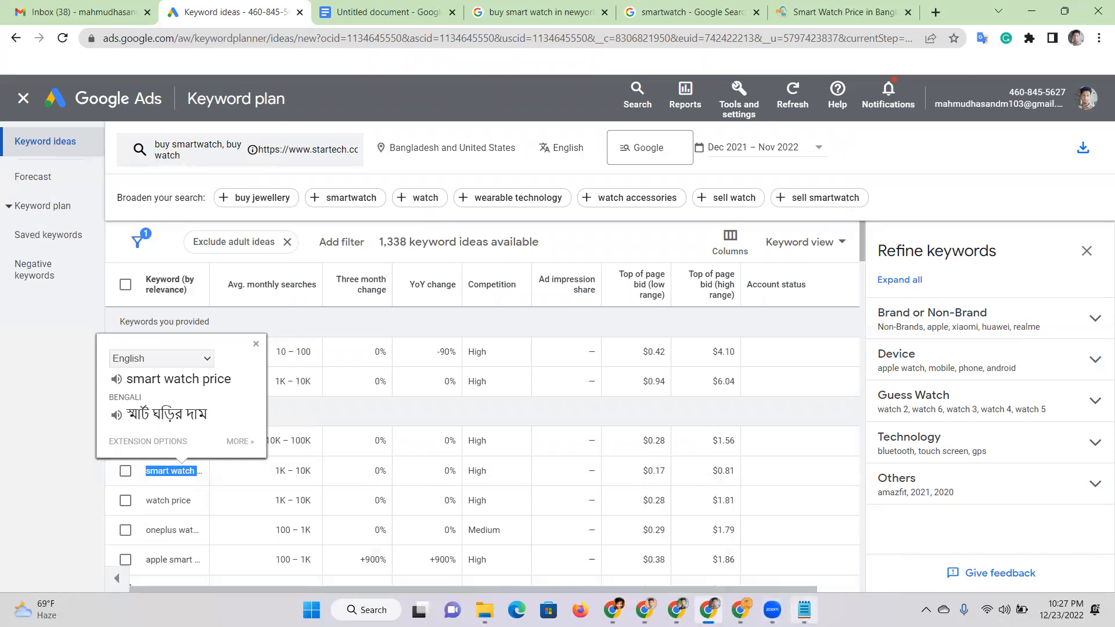
pyautogui.click(803, 610)
pyautogui.press('Return')
pyautogui.write('smart watch price')
pyautogui.press('Return')
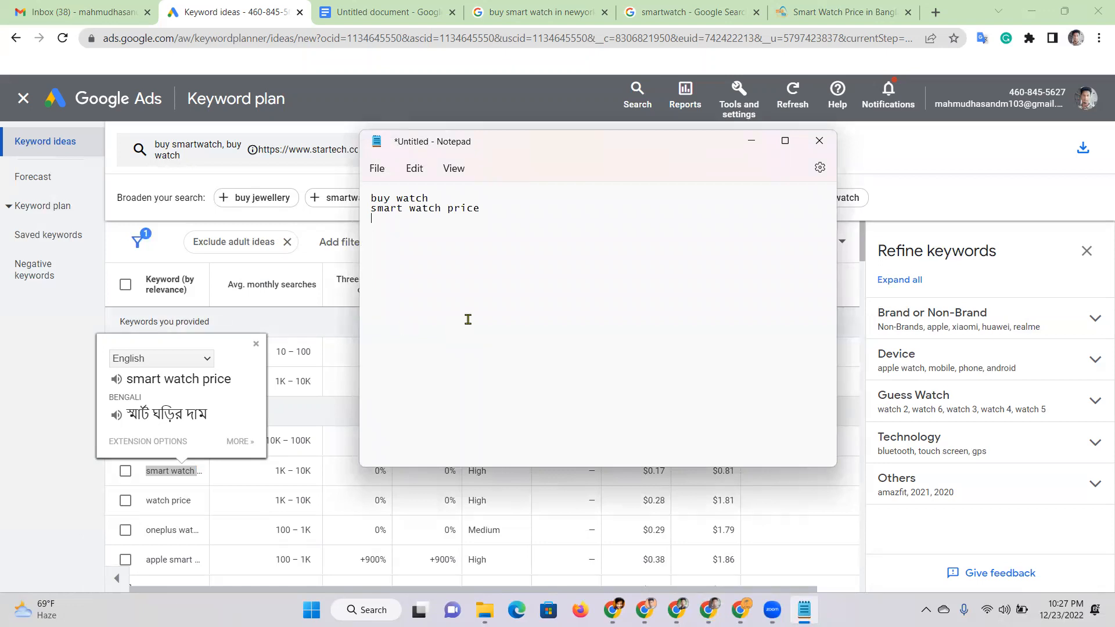
pyautogui.click(302, 329)
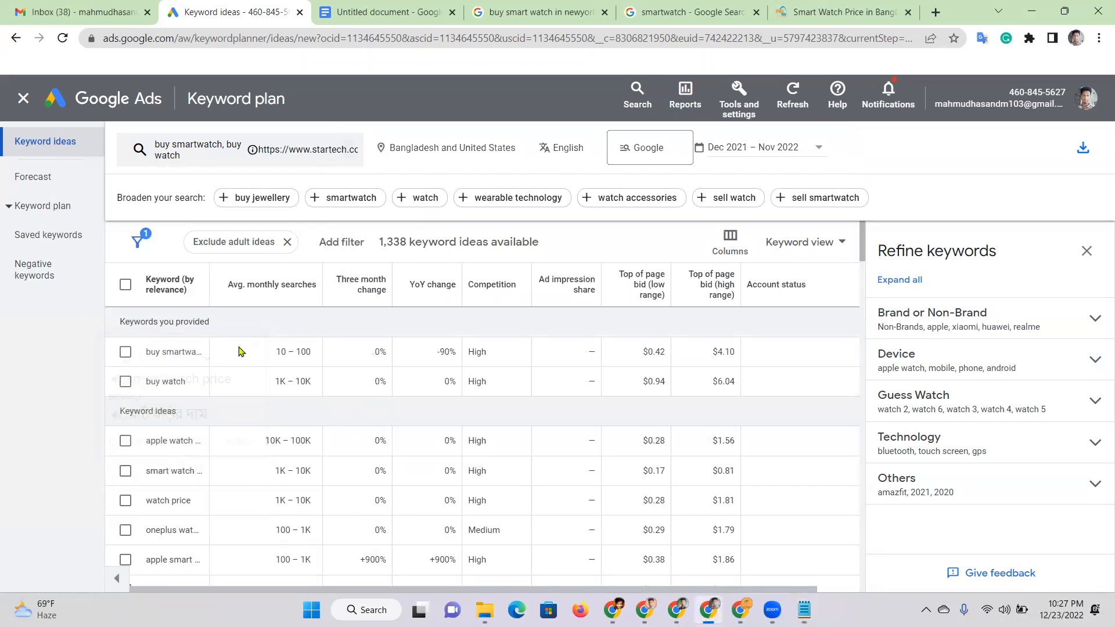
# Highlight the apple watch and smart watch price keyword ideas in the table to compare them
pyautogui.scroll(-2, 235, 433)
pyautogui.scroll(2, 238, 435)
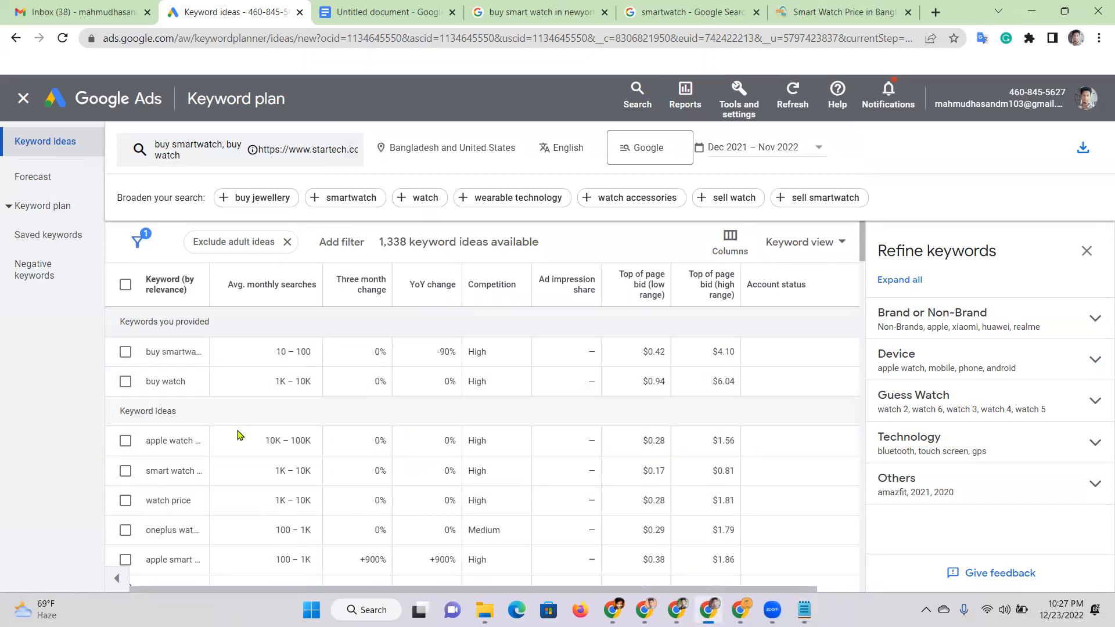
pyautogui.doubleClick(171, 441)
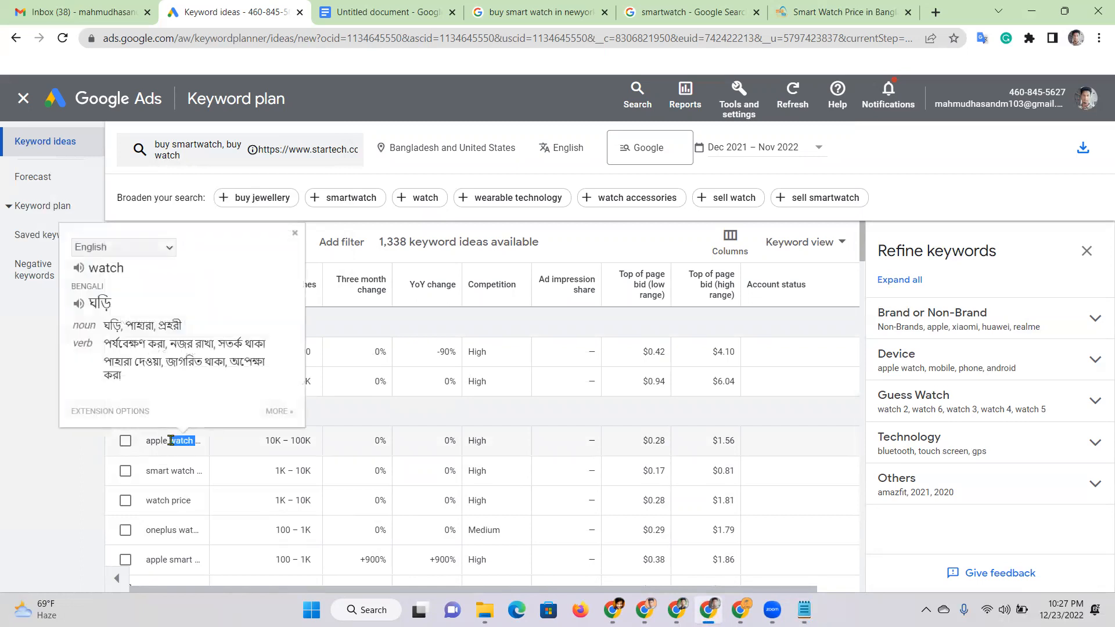
pyautogui.tripleClick(171, 440)
pyautogui.click(180, 441)
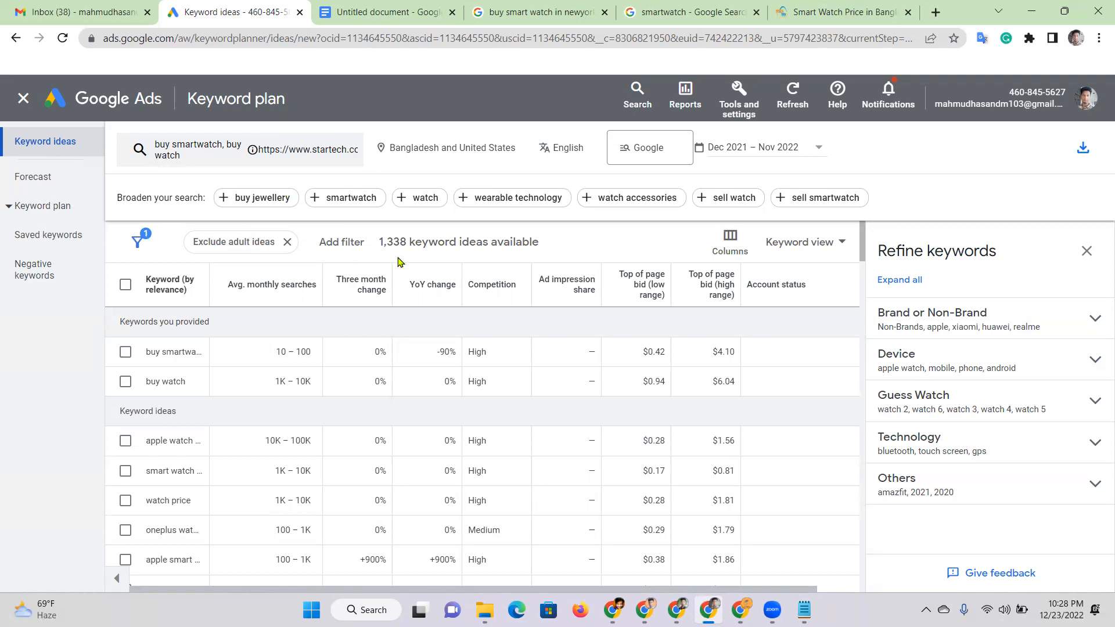
pyautogui.doubleClick(158, 441)
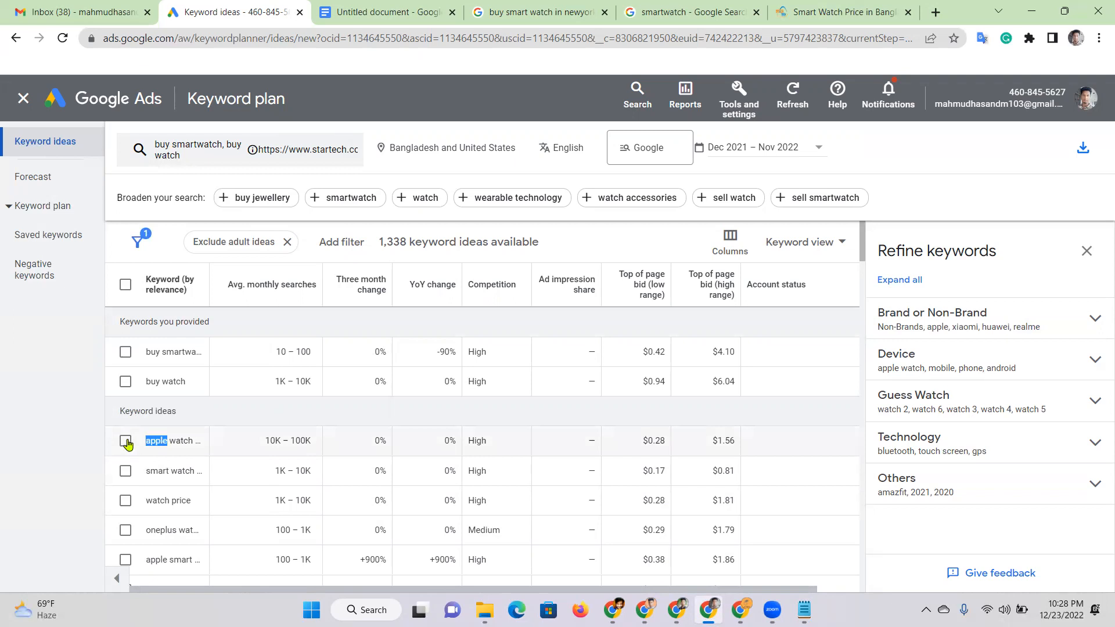
pyautogui.click(209, 476)
pyautogui.tripleClick(169, 474)
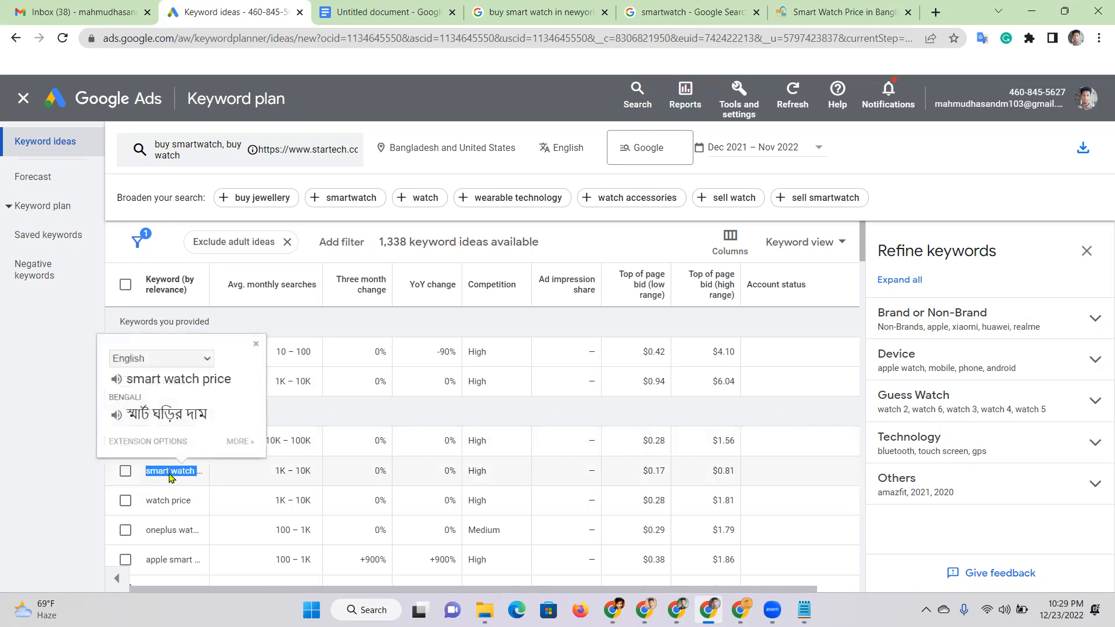
pyautogui.rightClick(168, 474)
pyautogui.click(223, 340)
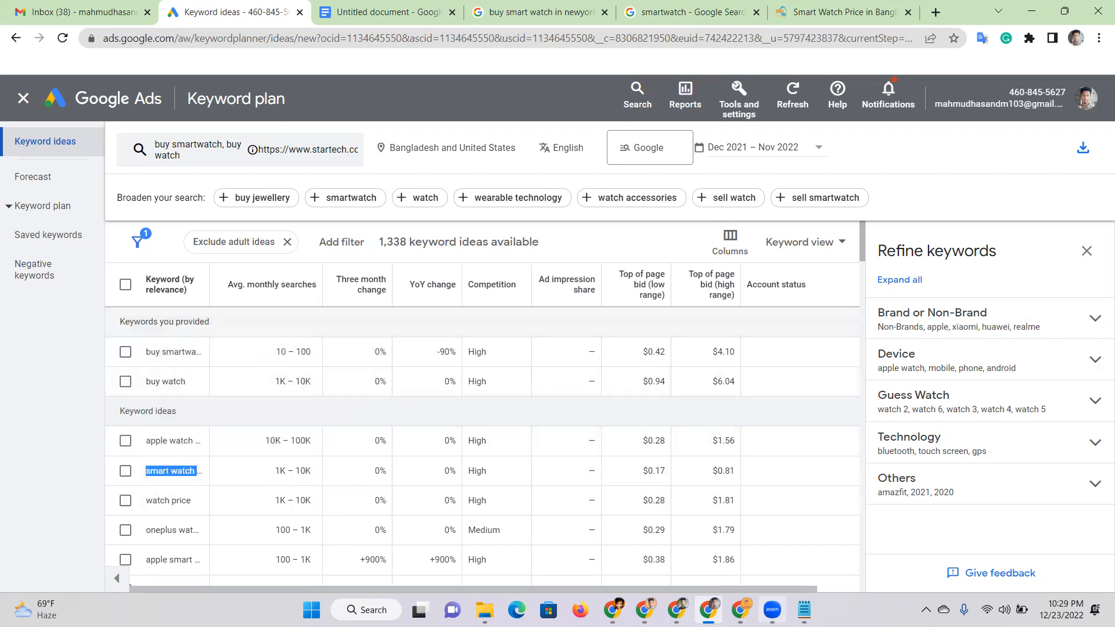
# Switch to Notepad, enlarge the text display, and insert a blank line between buy watch and smart watch price
pyautogui.click(804, 610)
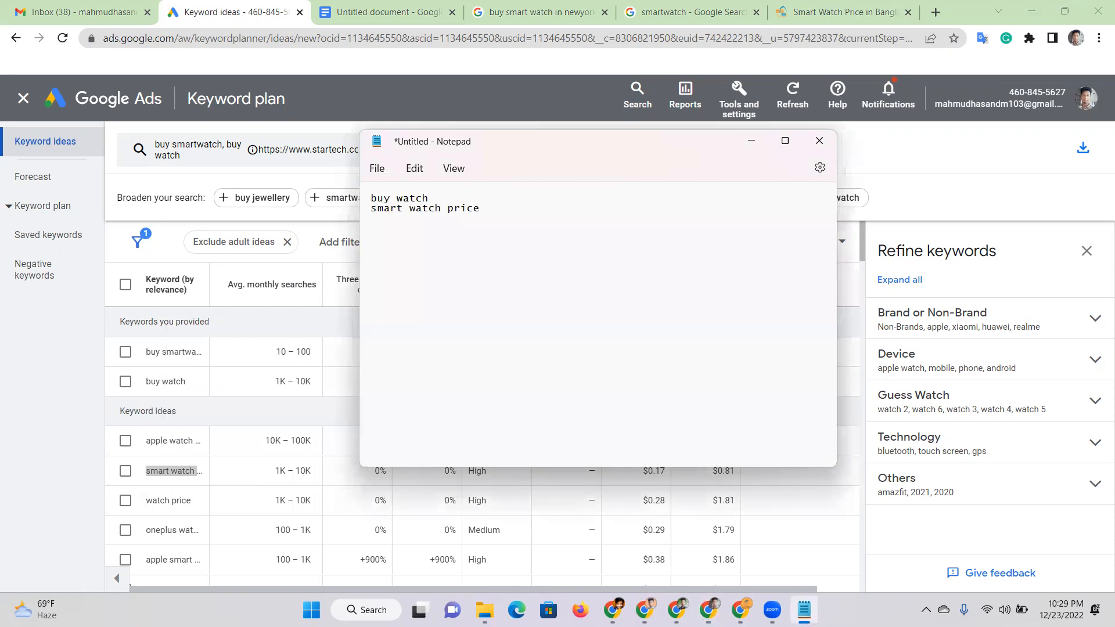
pyautogui.click(804, 610)
pyautogui.click(804, 610)
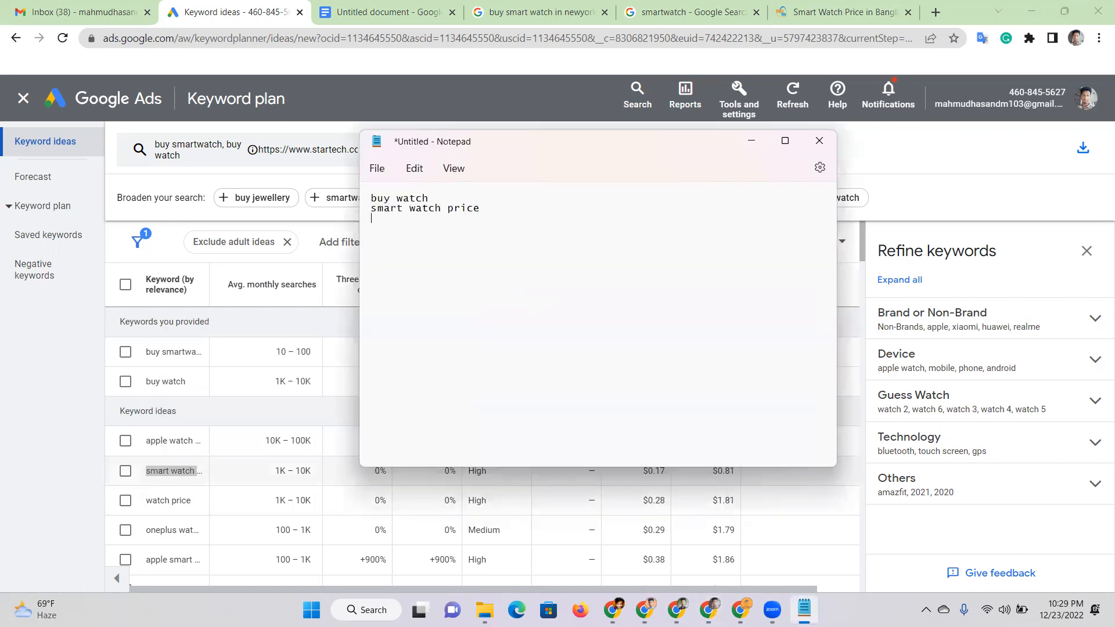
pyautogui.click(372, 198)
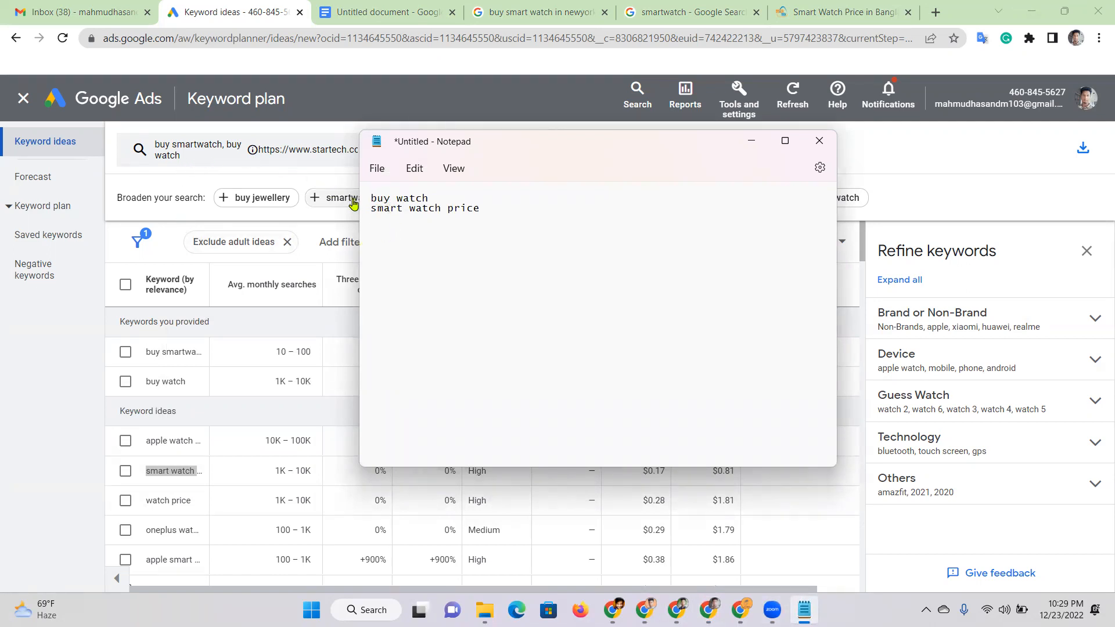
pyautogui.scroll(6, 472, 256)
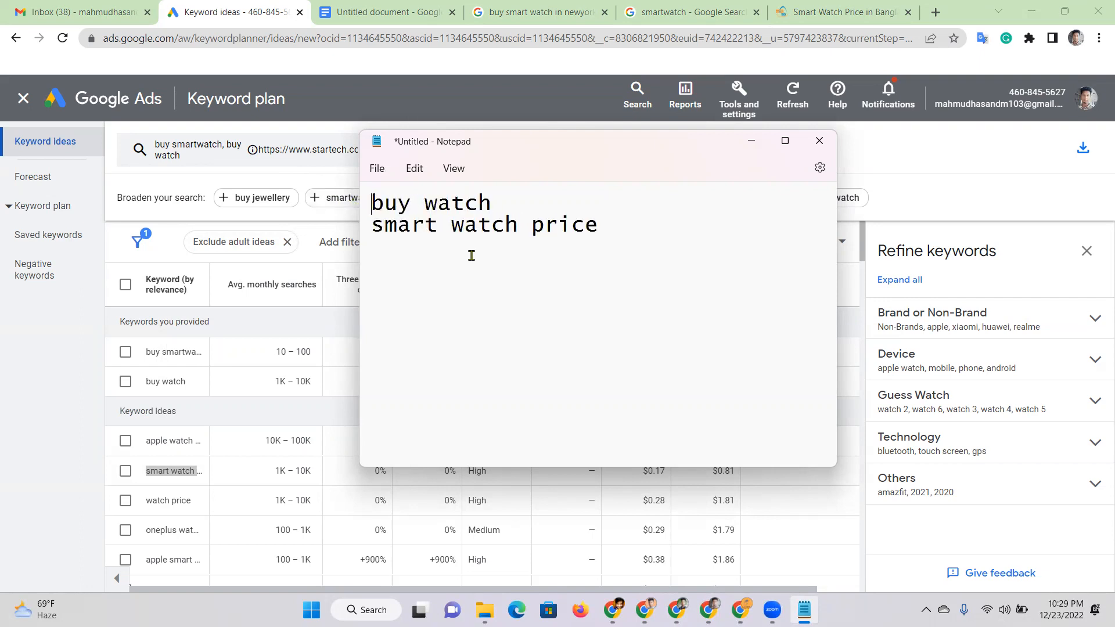
pyautogui.click(376, 226)
pyautogui.press('Return')
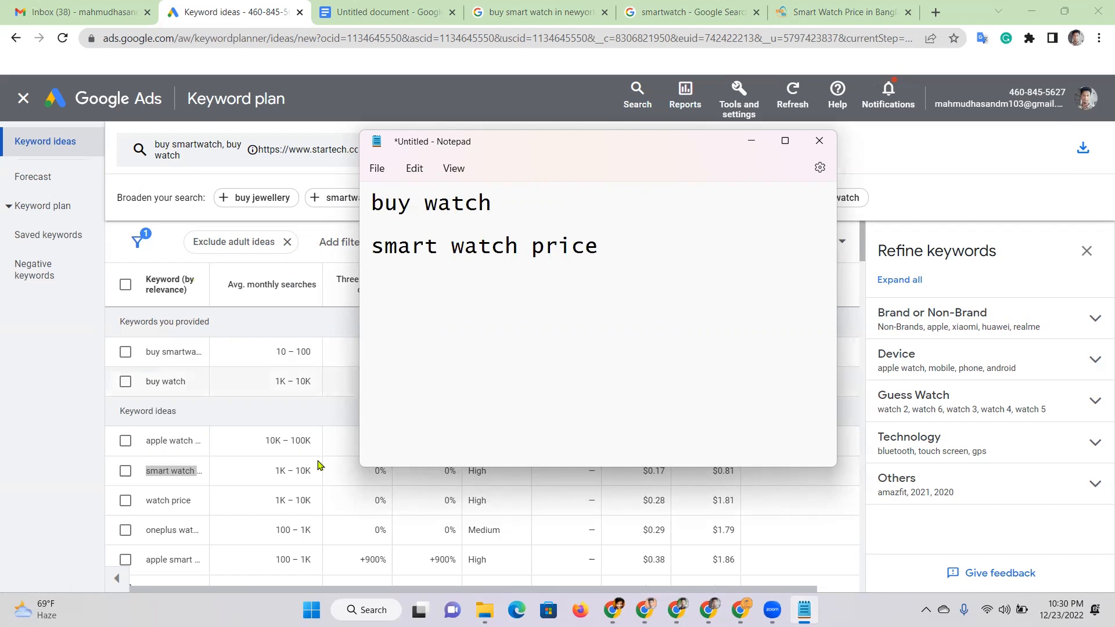
# Check the average monthly searches of the smart watch price keyword against the keyword list in Notepad
pyautogui.click(295, 475)
pyautogui.moveTo(270, 475); pyautogui.dragTo(318, 476)
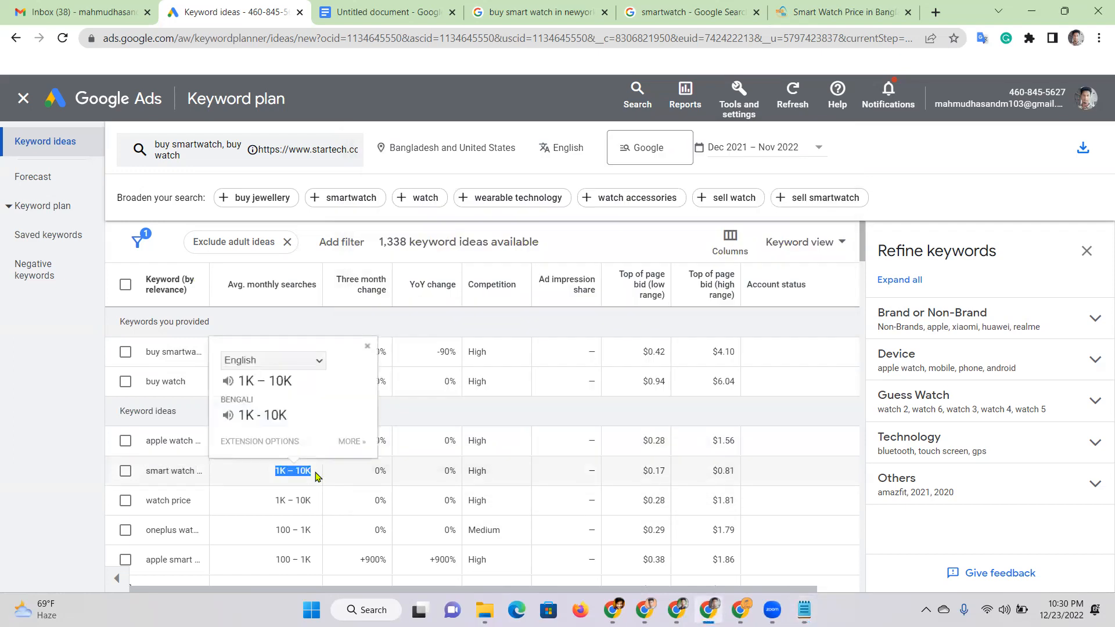
pyautogui.click(318, 475)
pyautogui.moveTo(805, 610)
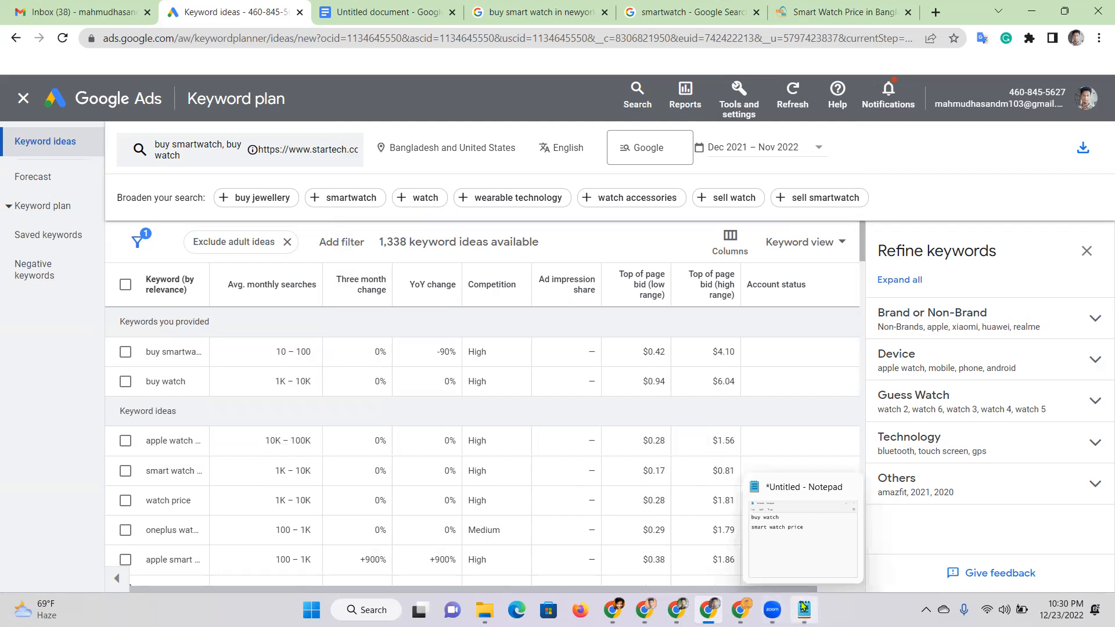
pyautogui.click(818, 531)
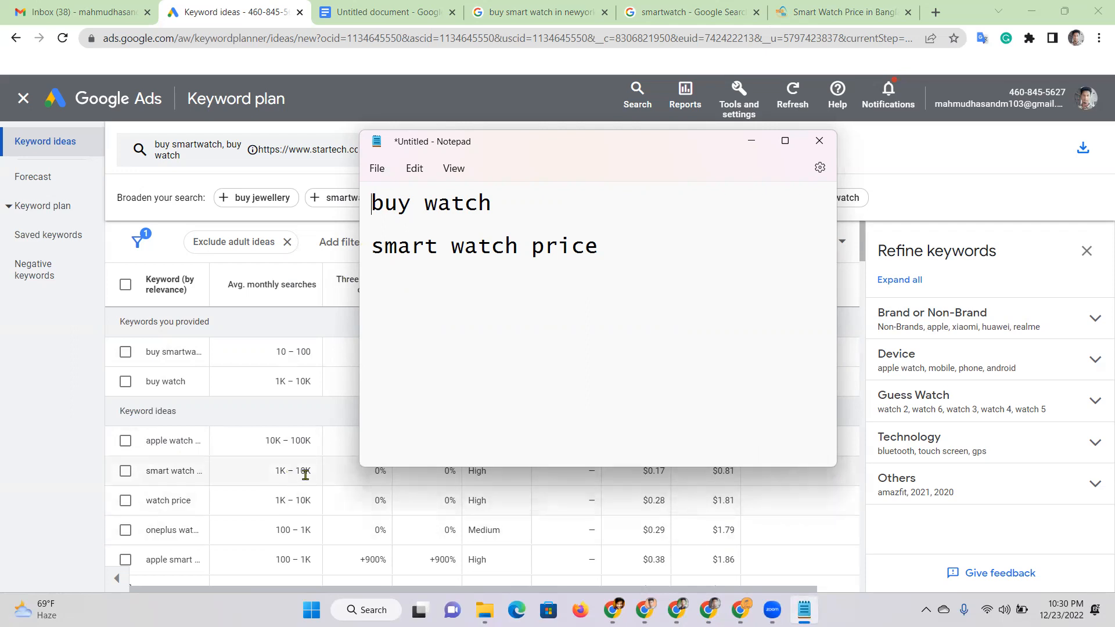
pyautogui.moveTo(276, 476); pyautogui.dragTo(318, 476)
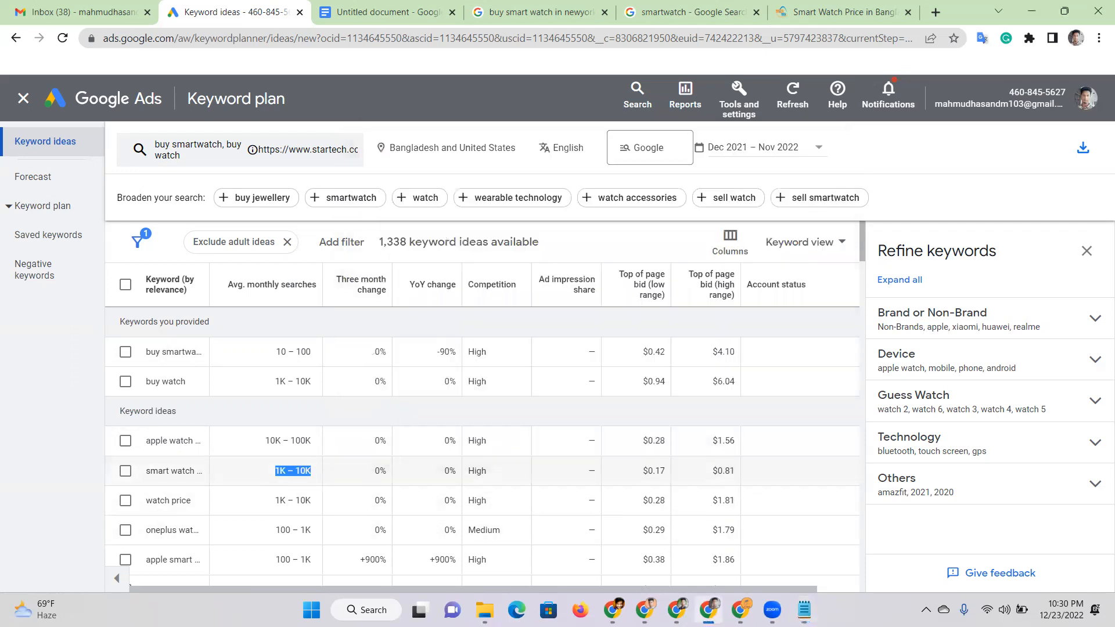
# Enclose the keyword buy watch in square brackets in the Notepad list
pyautogui.click(804, 610)
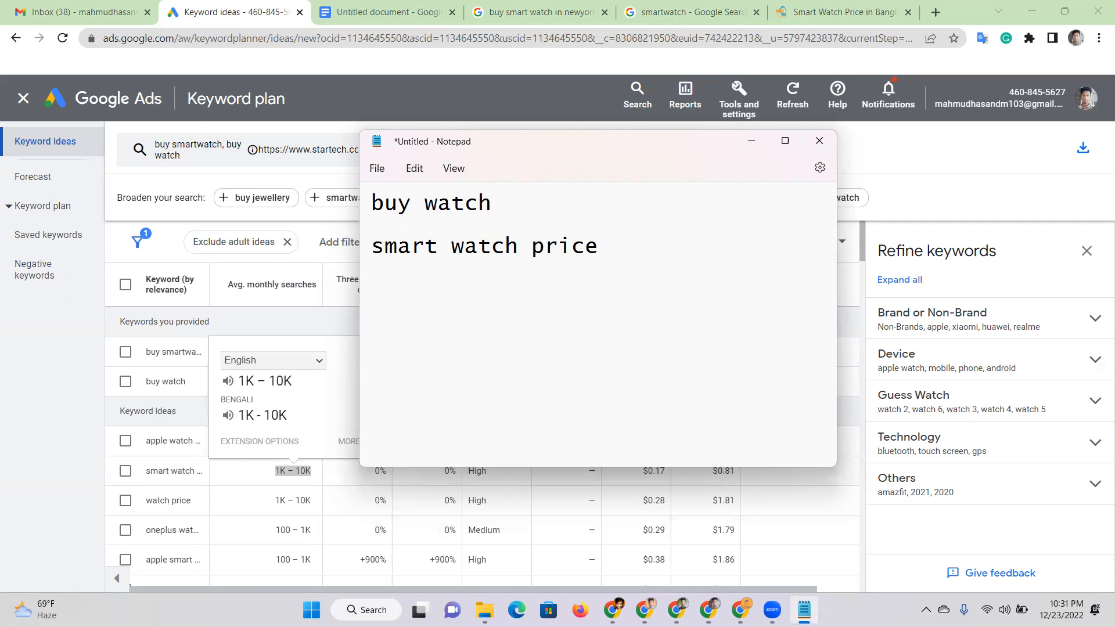
pyautogui.write('[')
pyautogui.press('Right')
pyautogui.press('Right')
pyautogui.press('Right')
pyautogui.press('Right')
pyautogui.press('Right')
pyautogui.press('Right')
pyautogui.press('Right')
pyautogui.press('Right')
pyautogui.press('Right')
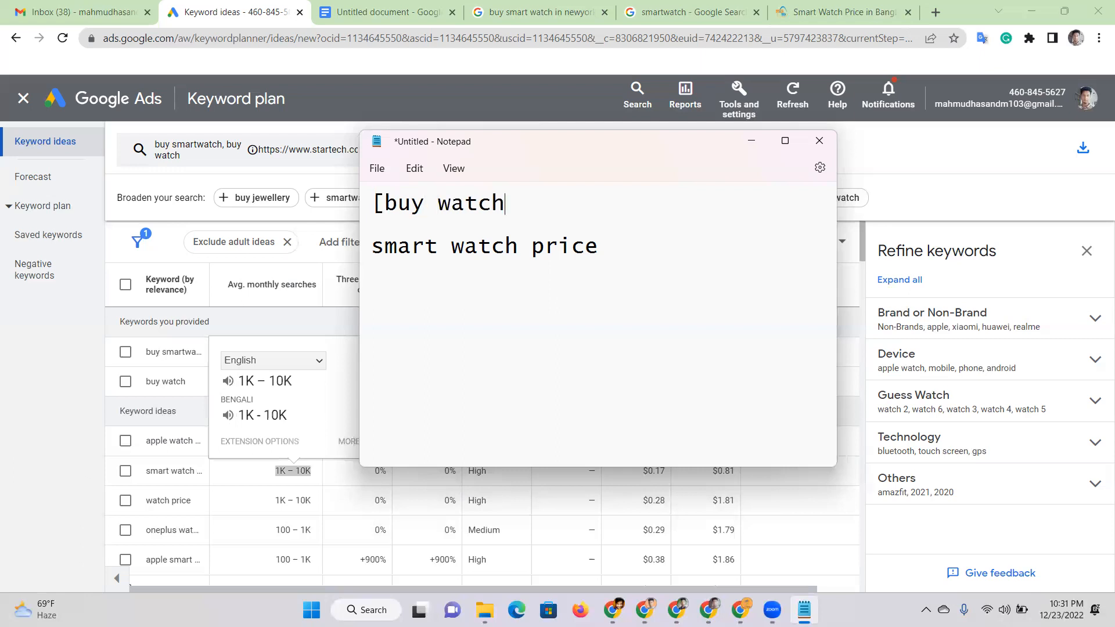
pyautogui.write(']')
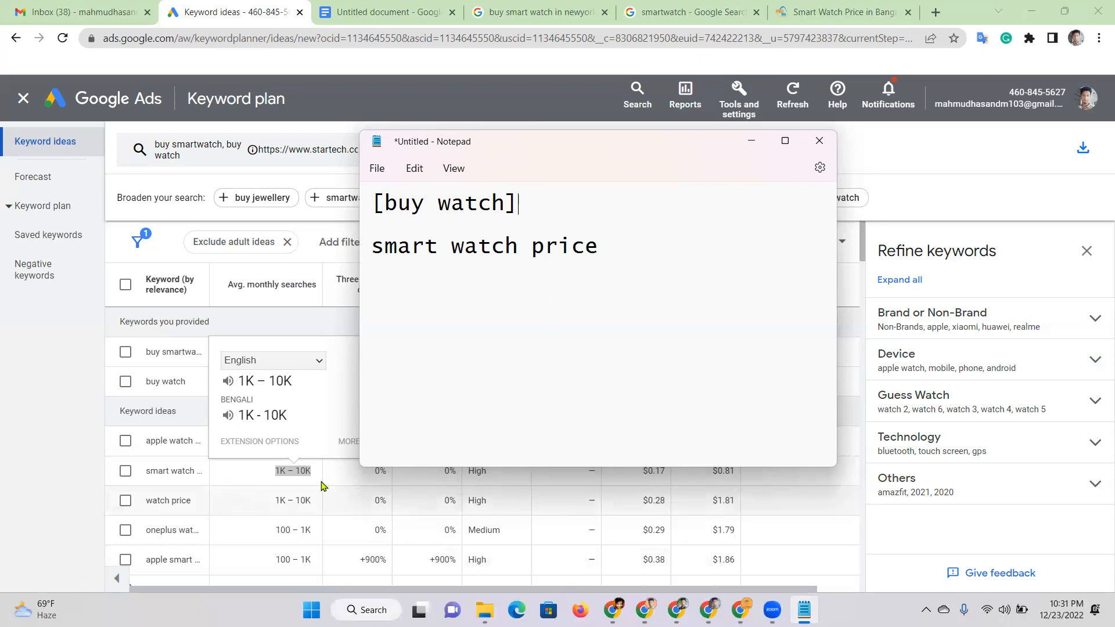
# Enclose the keyword smart watch price in square brackets in the Notepad list
pyautogui.click(297, 481)
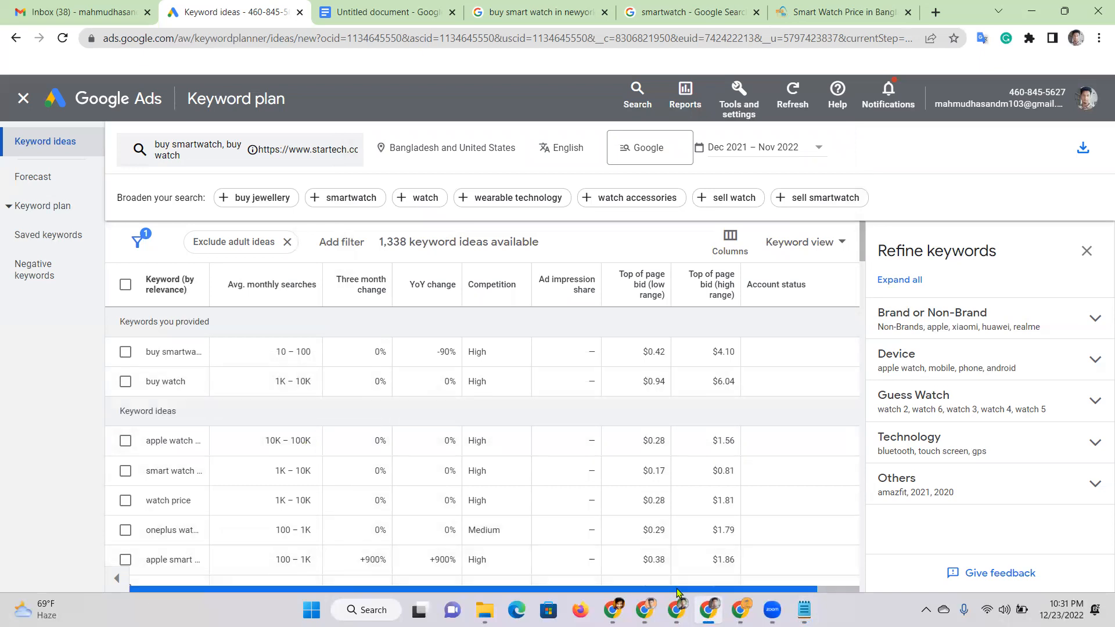
pyautogui.click(805, 610)
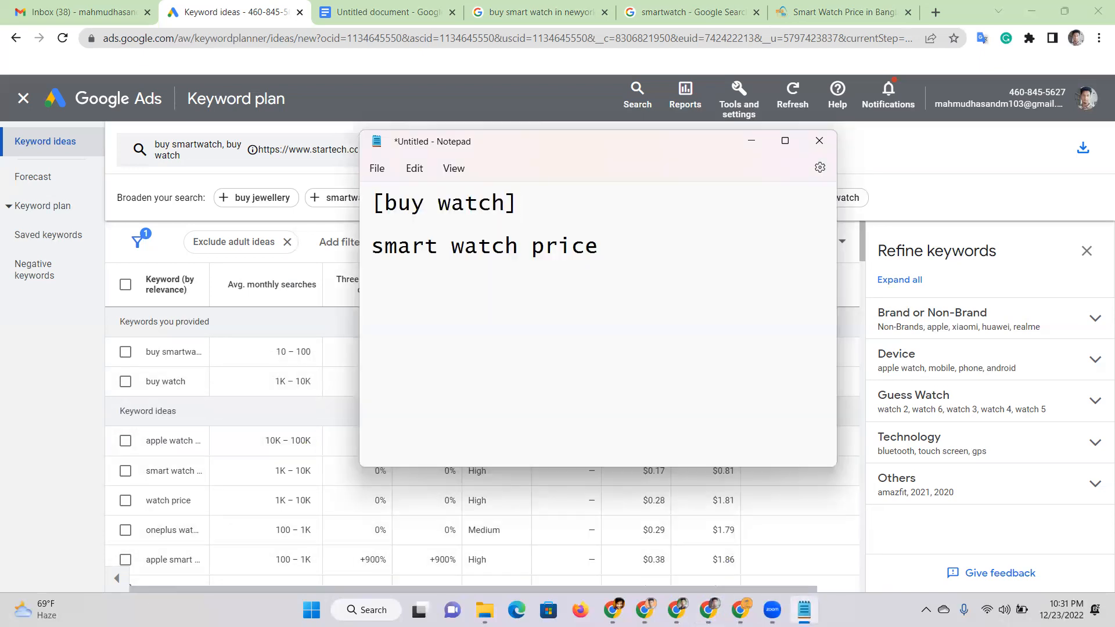
pyautogui.click(601, 247)
pyautogui.write(']')
pyautogui.press('Left')
pyautogui.press('Left')
pyautogui.press('Left')
pyautogui.press('Left')
pyautogui.press('Left')
pyautogui.press('Left')
pyautogui.press('Left')
pyautogui.press('Left')
pyautogui.press('Left')
pyautogui.press('Left')
pyautogui.press('Left')
pyautogui.press('Left')
pyautogui.press('Left')
pyautogui.press('Left')
pyautogui.press('Left')
pyautogui.press('Left')
pyautogui.press('Left')
pyautogui.press('Left')
pyautogui.write('[')
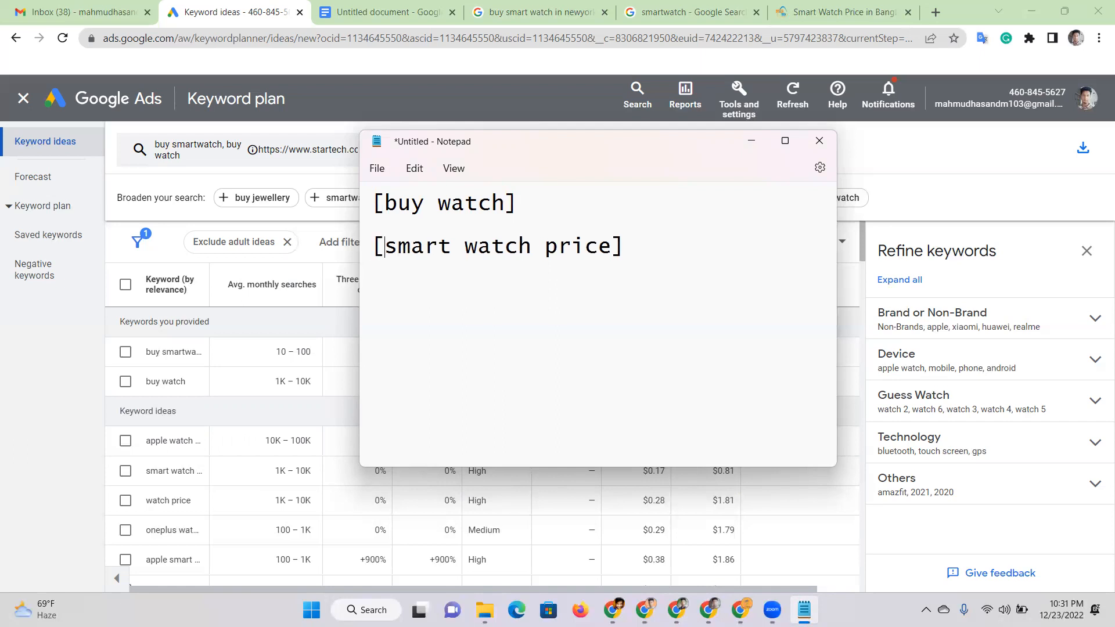
# Copy the keyword idea oneplus watch price and paste it into Notepad below [smart watch price], leaving a blank line between them
pyautogui.press('Right')
pyautogui.press('Right')
pyautogui.press('Right')
pyautogui.press('Right')
pyautogui.press('Right')
pyautogui.press('Right')
pyautogui.press('Right')
pyautogui.press('Right')
pyautogui.press('Right')
pyautogui.press('Right')
pyautogui.press('Right')
pyautogui.press('Right')
pyautogui.press('Right')
pyautogui.press('Right')
pyautogui.press('Right')
pyautogui.press('Right')
pyautogui.press('Right')
pyautogui.press('Right')
pyautogui.press('Return')
pyautogui.press('Return')
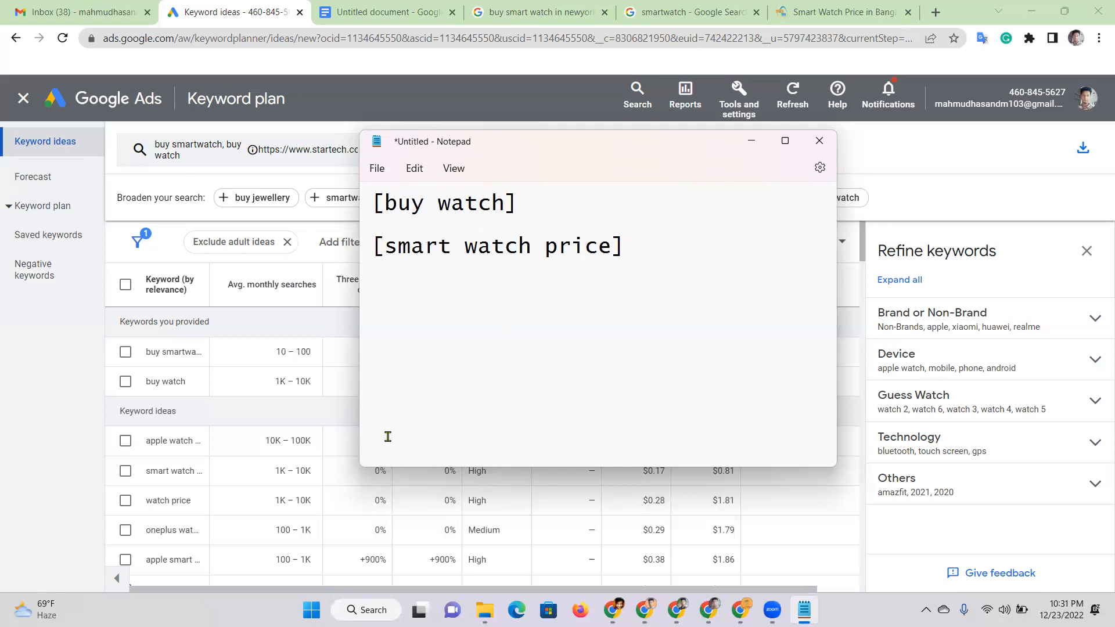
pyautogui.click(175, 532)
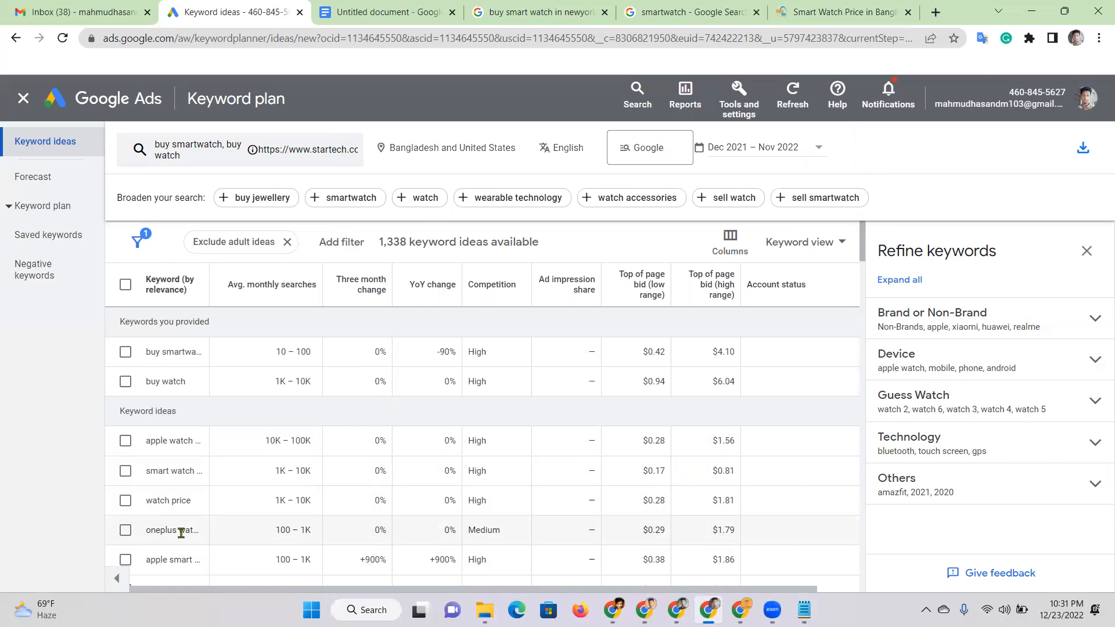
pyautogui.tripleClick(182, 533)
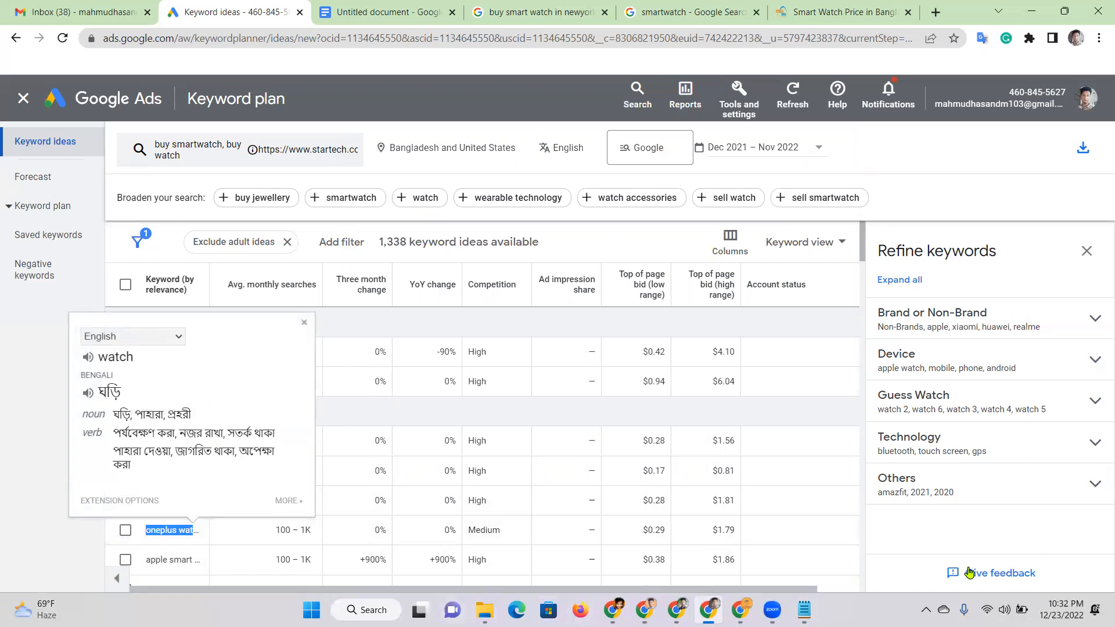
pyautogui.click(801, 606)
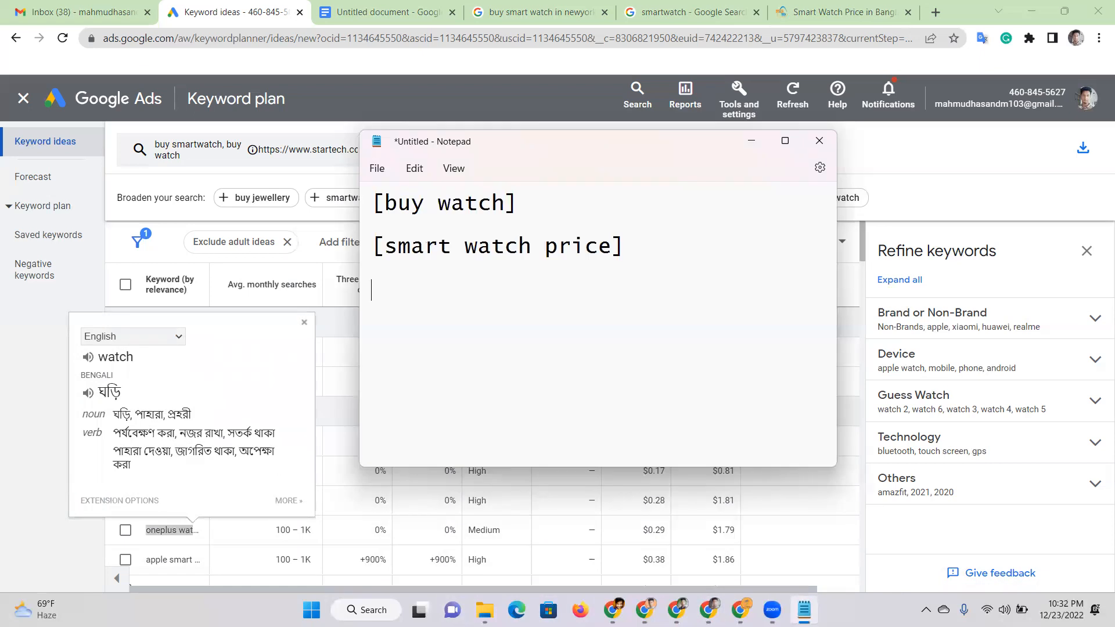
pyautogui.hotkey('ctrl', 'v')
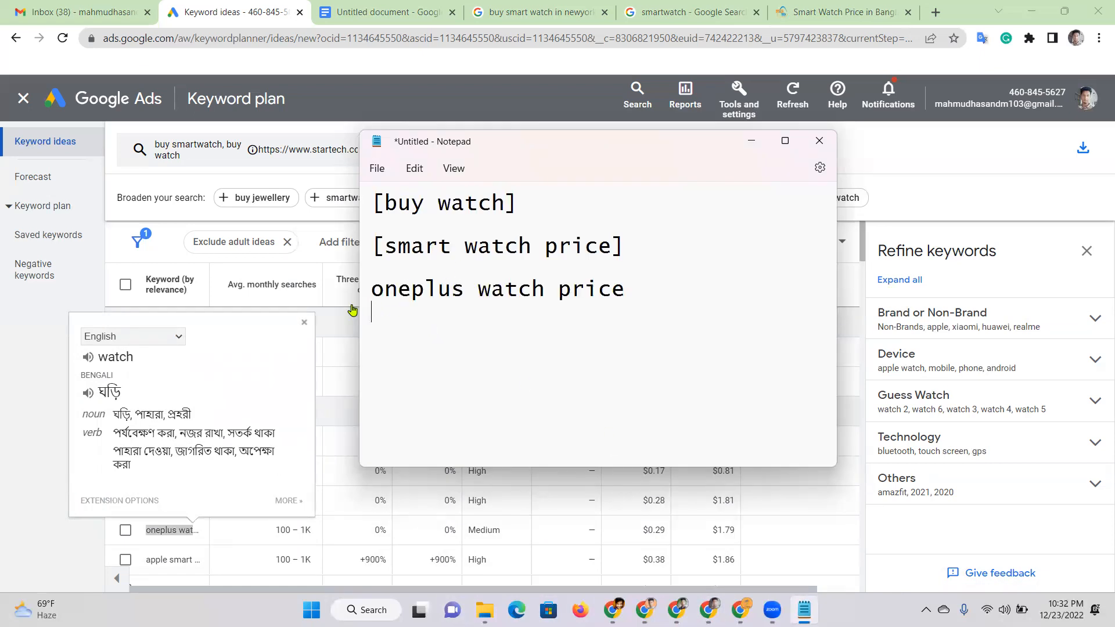
# Check the average monthly searches of the watch price and oneplus watch price keyword ideas in the browser
pyautogui.click(375, 290)
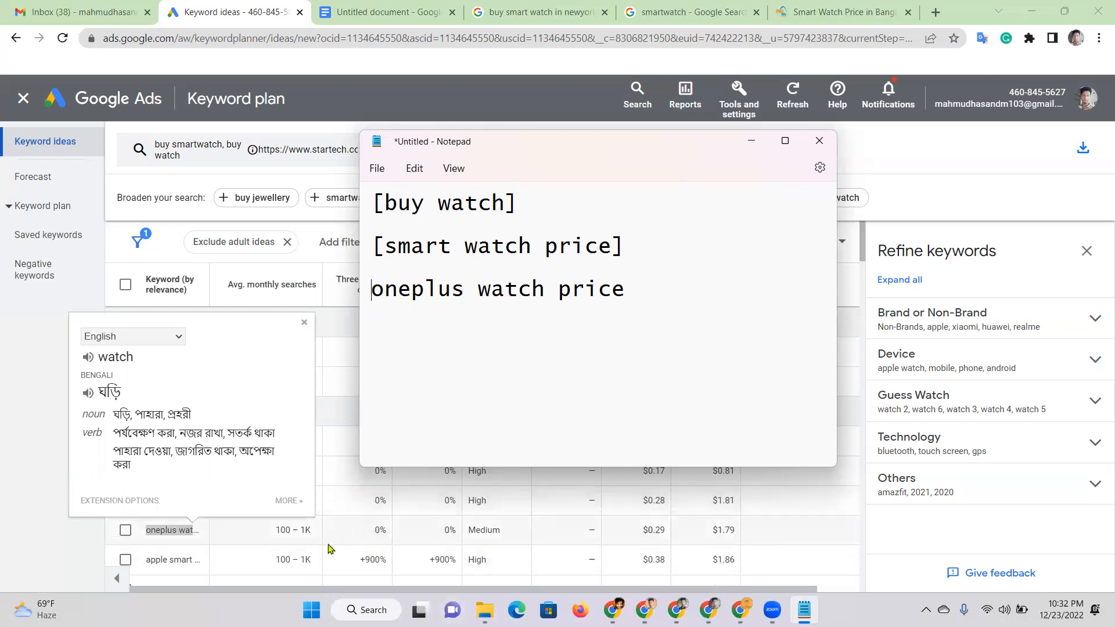
pyautogui.click(271, 535)
pyautogui.click(293, 525)
pyautogui.moveTo(280, 500); pyautogui.dragTo(318, 506)
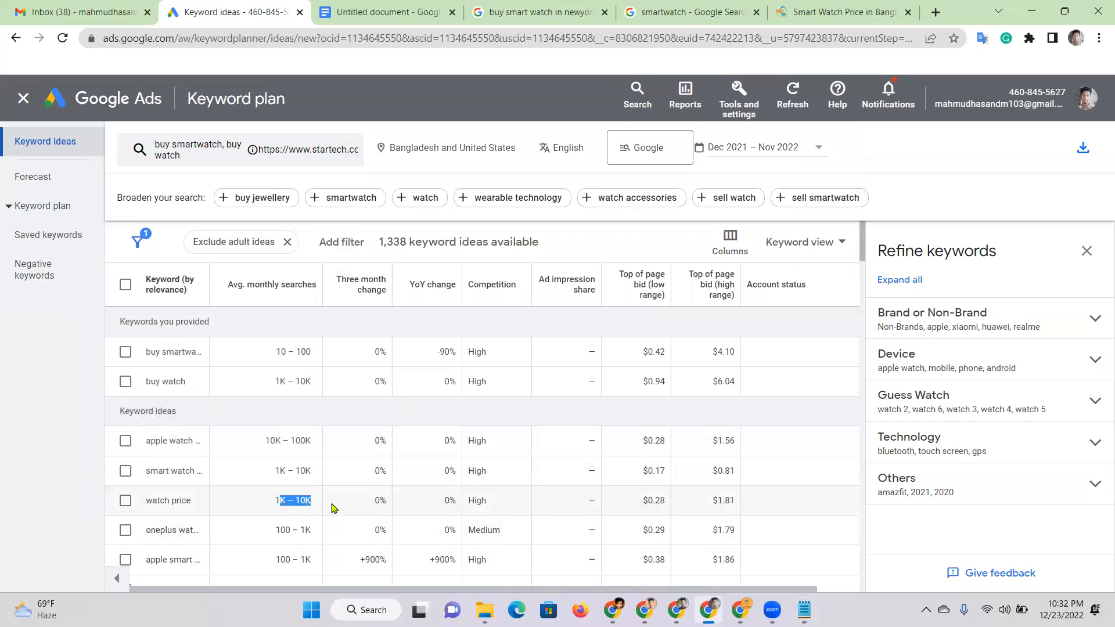
pyautogui.click(317, 506)
pyautogui.moveTo(283, 529); pyautogui.dragTo(314, 531)
pyautogui.click(350, 529)
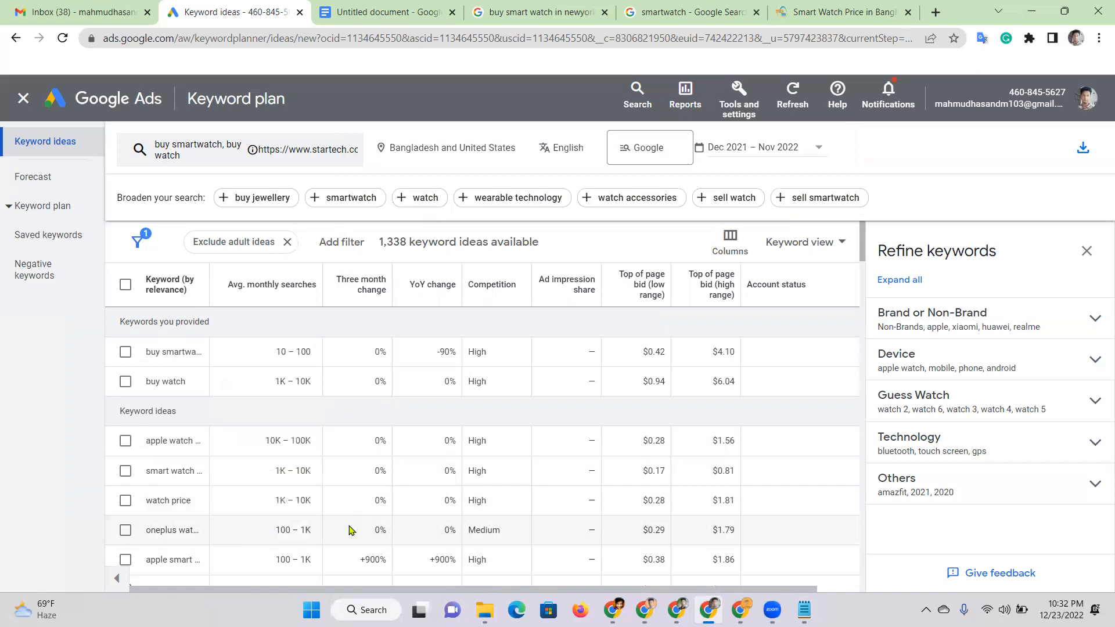
# Enclose the keyword oneplus watch price in double quotation marks in the Notepad list
pyautogui.click(804, 610)
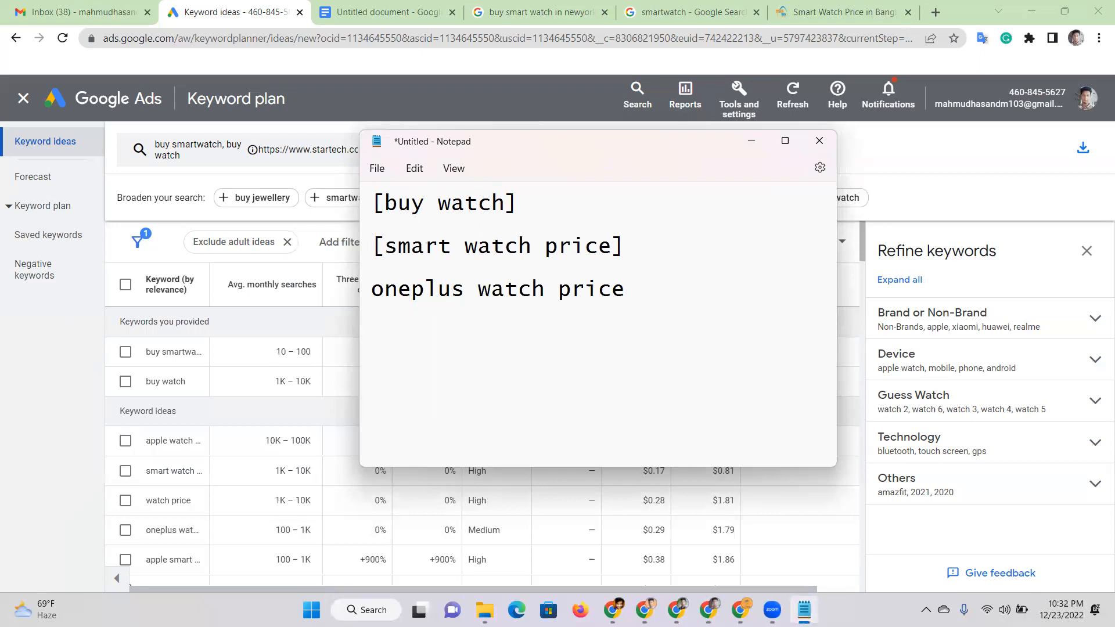
pyautogui.press('Right')
pyautogui.press('Right')
pyautogui.press('Right')
pyautogui.press('Right')
pyautogui.press('Right')
pyautogui.press('Right')
pyautogui.press('Right')
pyautogui.press('Right')
pyautogui.press('Right')
pyautogui.press('Right')
pyautogui.press('Right')
pyautogui.press('Right')
pyautogui.press('Right')
pyautogui.press('Right')
pyautogui.press('Right')
pyautogui.press('Right')
pyautogui.press('Right')
pyautogui.press('Right')
pyautogui.press('Right')
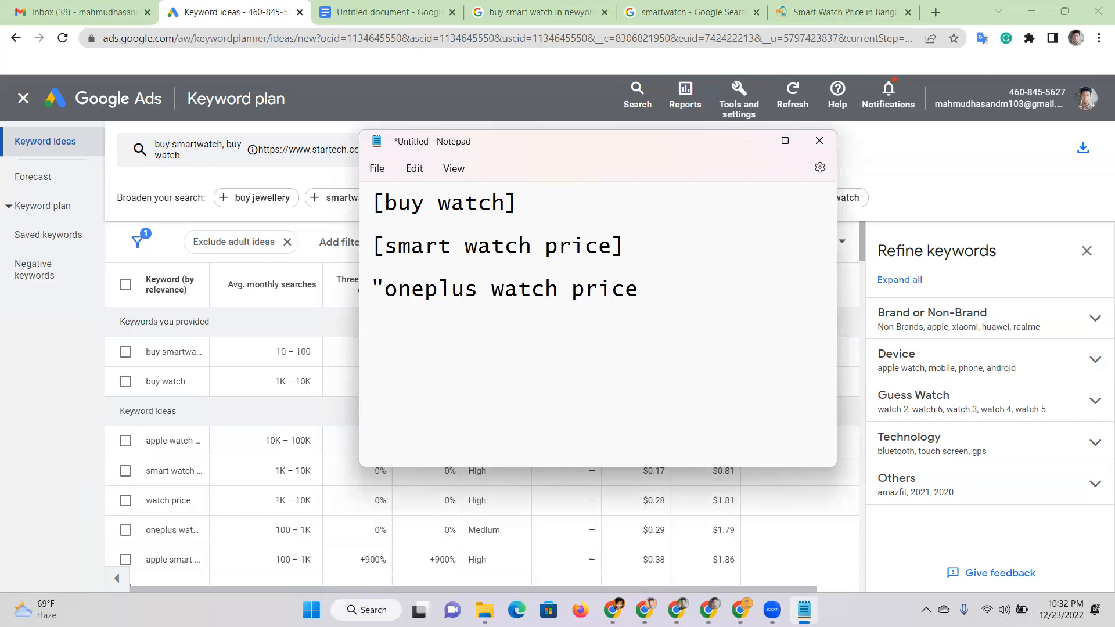
pyautogui.write('"')
# Highlight the closing quotation mark and the whole "oneplus watch price" line in Notepad
pyautogui.moveTo(652, 283); pyautogui.dragTo(640, 283)
pyautogui.click(665, 289)
pyautogui.moveTo(651, 287); pyautogui.dragTo(640, 287)
pyautogui.keyDown('shift'); pyautogui.click(366, 292); pyautogui.keyUp('shift')
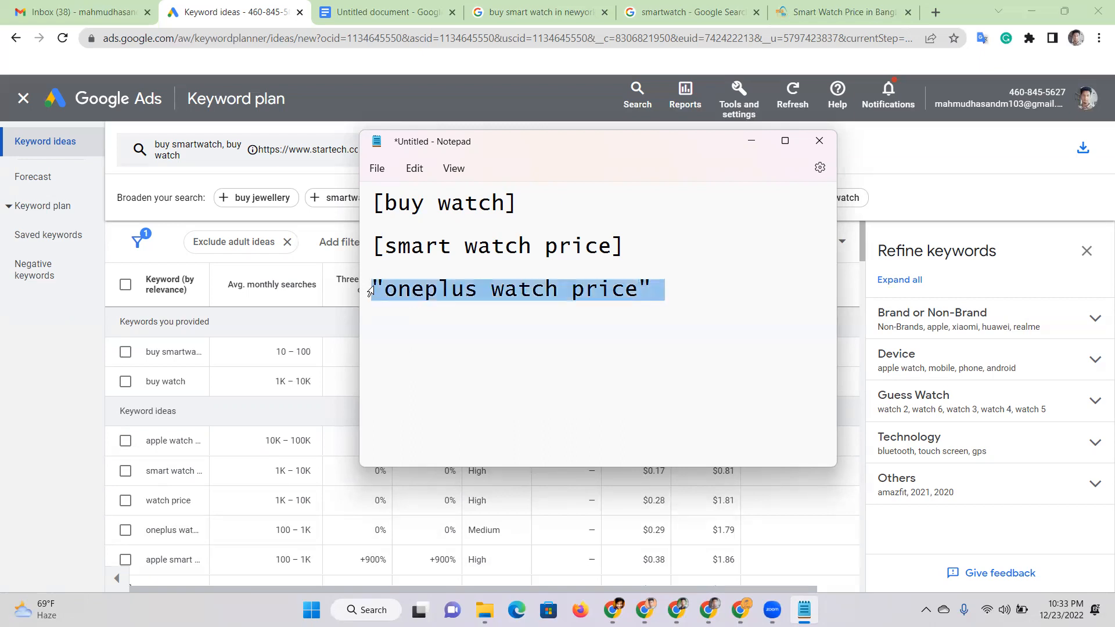
# Replace the double quotation marks around oneplus watch price with square brackets in the Notepad list
pyautogui.click(426, 289)
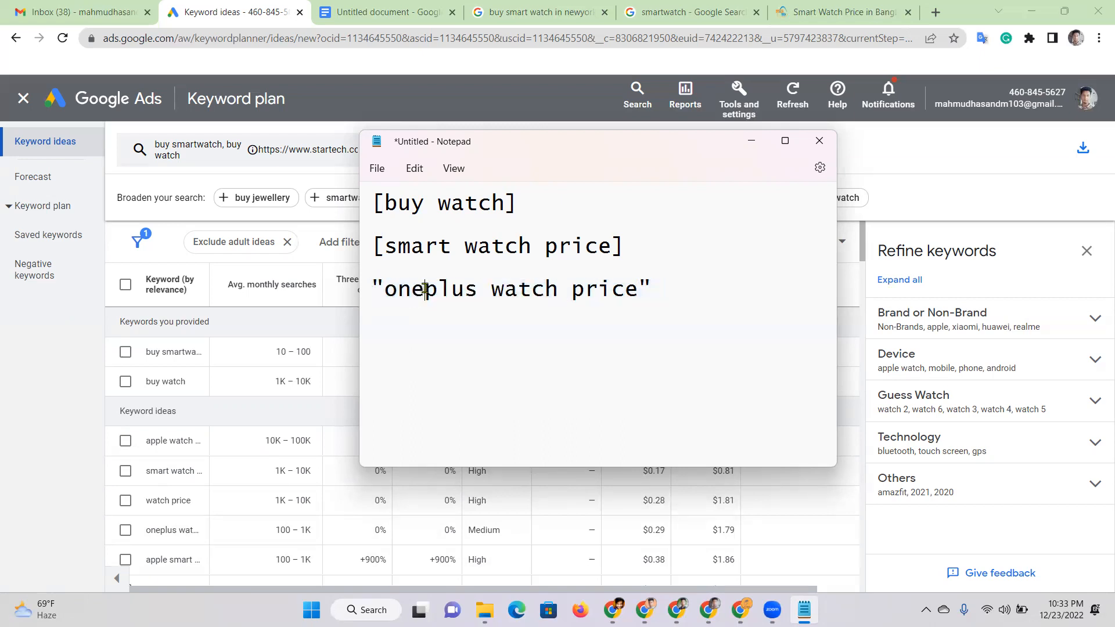
pyautogui.click(546, 289)
pyautogui.click(656, 284)
pyautogui.press('BackSpace')
pyautogui.write(']')
pyautogui.press('Left')
pyautogui.press('Left')
pyautogui.press('Left')
pyautogui.press('Left')
pyautogui.press('Left')
pyautogui.press('Left')
pyautogui.press('Left')
pyautogui.press('Left')
pyautogui.press('Left')
pyautogui.press('Left')
pyautogui.press('Left')
pyautogui.press('Left')
pyautogui.press('Left')
pyautogui.press('Left')
pyautogui.press('Left')
pyautogui.press('Left')
pyautogui.press('Left')
pyautogui.press('Left')
pyautogui.press('Left')
pyautogui.press('Left')
pyautogui.press('BackSpace')
pyautogui.write('[')
pyautogui.hotkey('ctrl', 's')
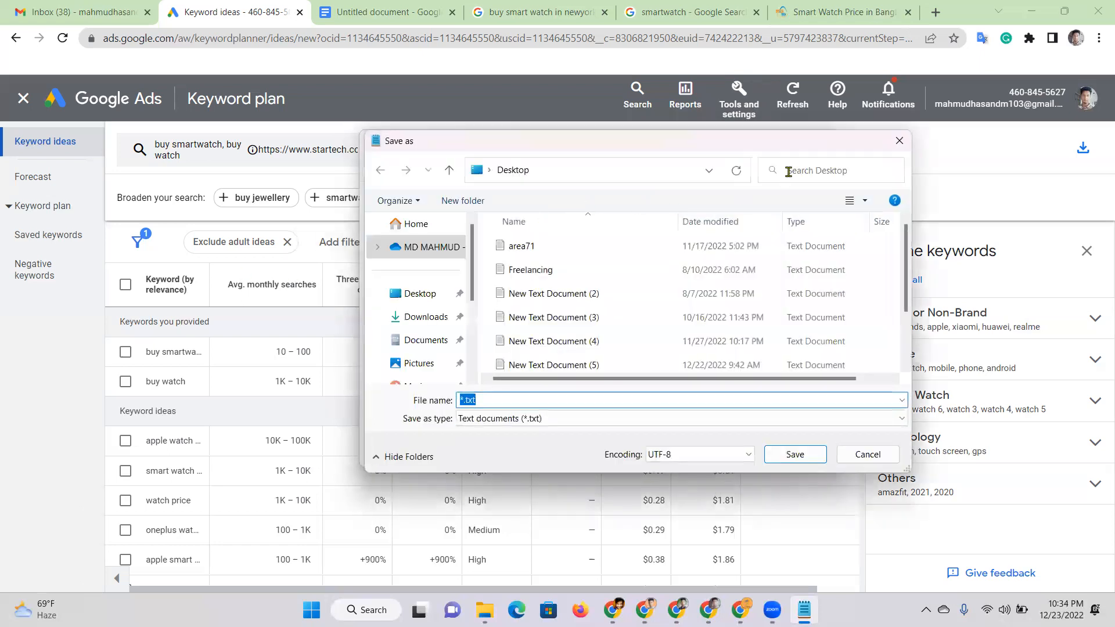
pyautogui.click(900, 142)
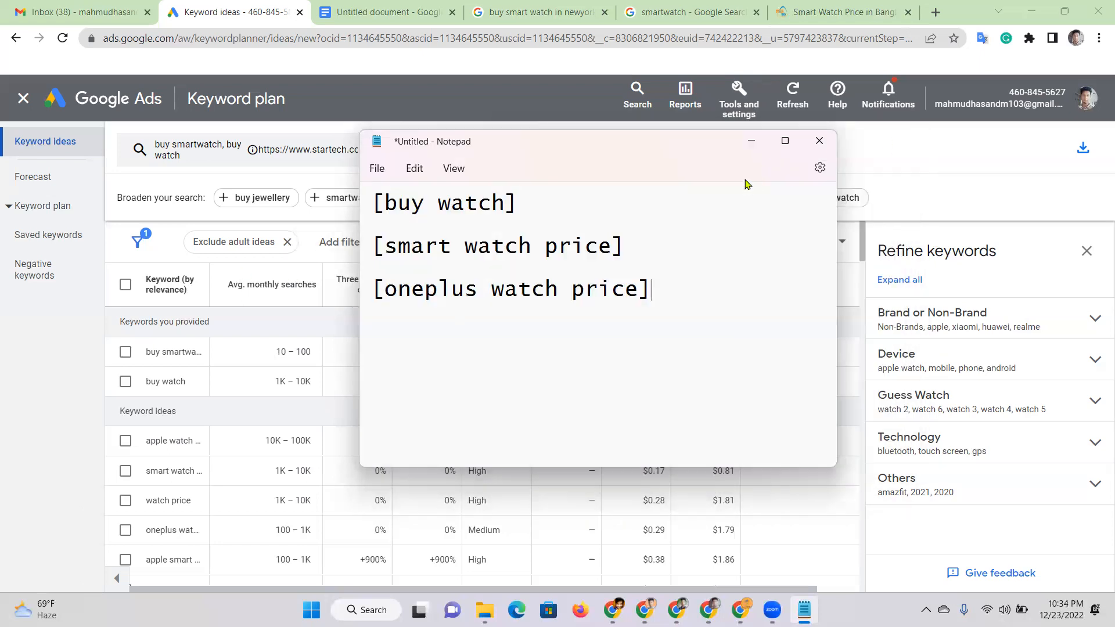
pyautogui.click(759, 148)
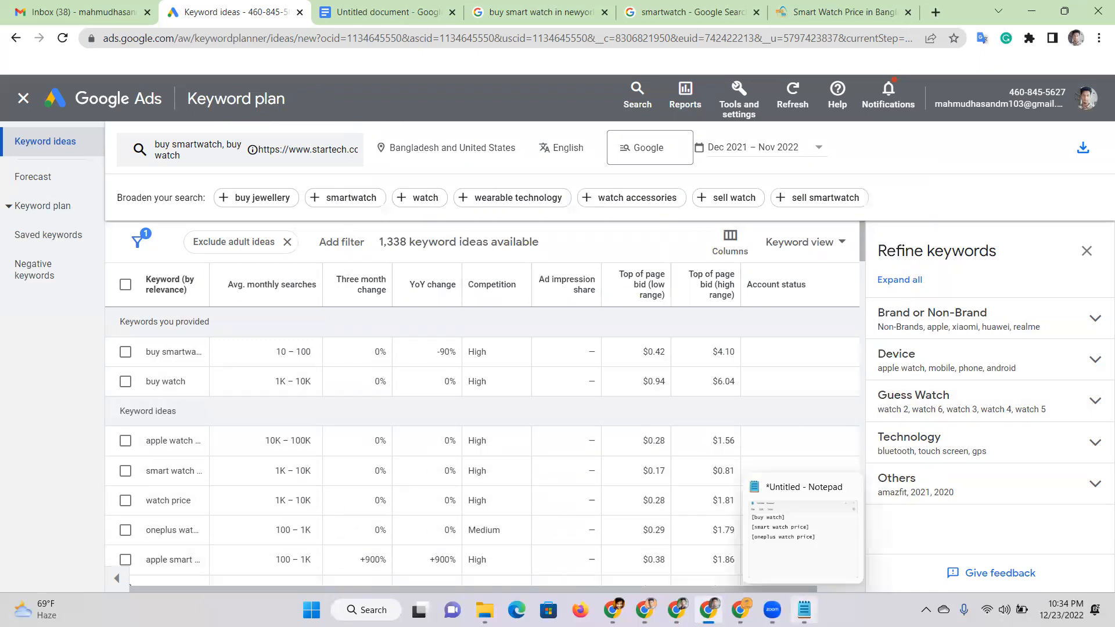
pyautogui.click(804, 610)
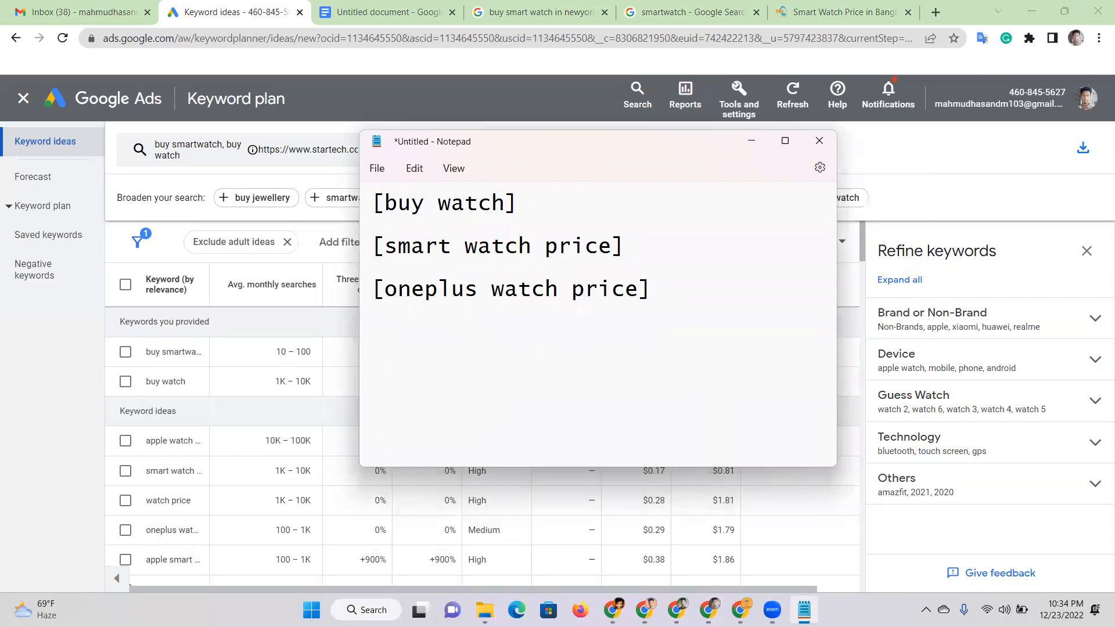
pyautogui.click(804, 610)
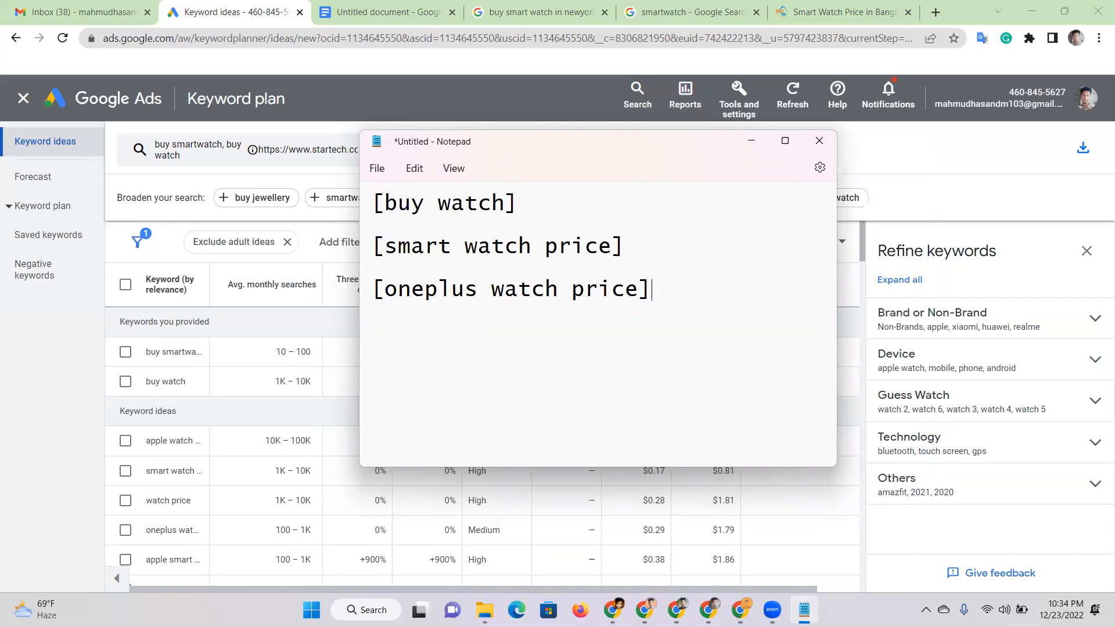